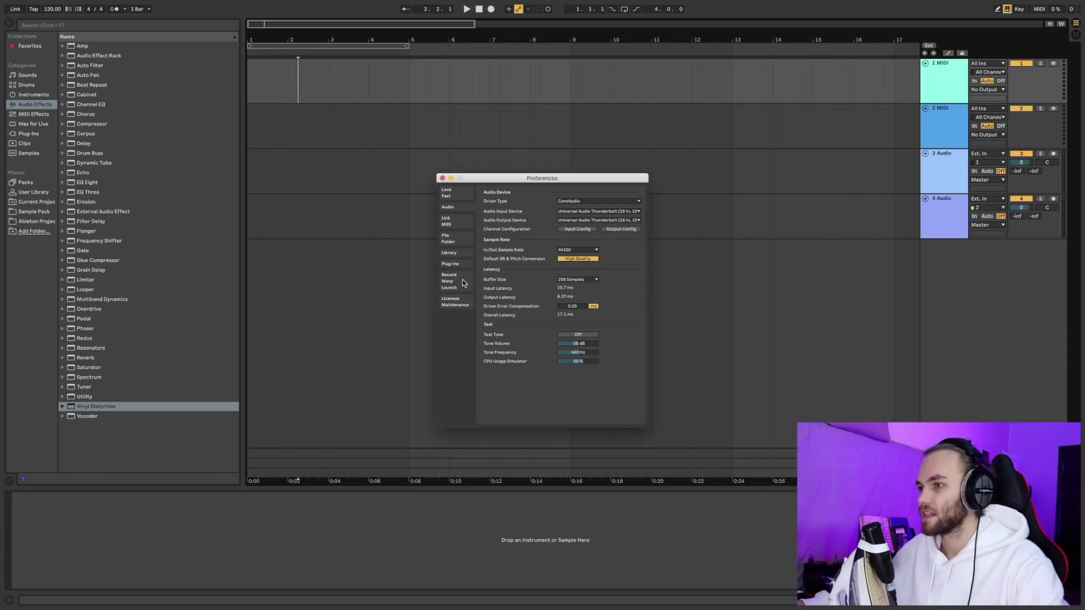
Step: In the Look/Feel preferences, set the zoom display to 119% and switch the colour theme to Mid Light (Default)
left_click(463, 195)
mouse_move(581, 247)
left_mouse_down()
mouse_move(581, 222)
mouse_move(581, 266)
mouse_move(581, 251)
left_mouse_up()
left_click(587, 303)
left_click(593, 308)
left_click(593, 308)
left_click(593, 324)
left_click(593, 306)
left_click(592, 317)
Step: Compare the Dark and Mid Dark colour themes and set the theme to Dark
left_click(594, 306)
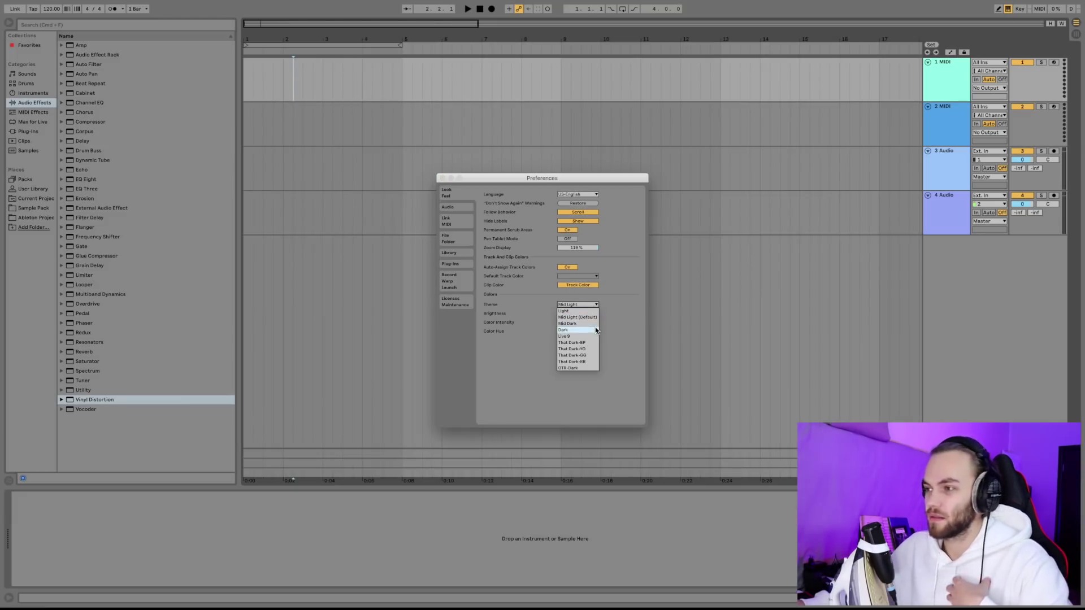
left_click(596, 330)
left_click(594, 305)
left_click(593, 323)
left_click(595, 306)
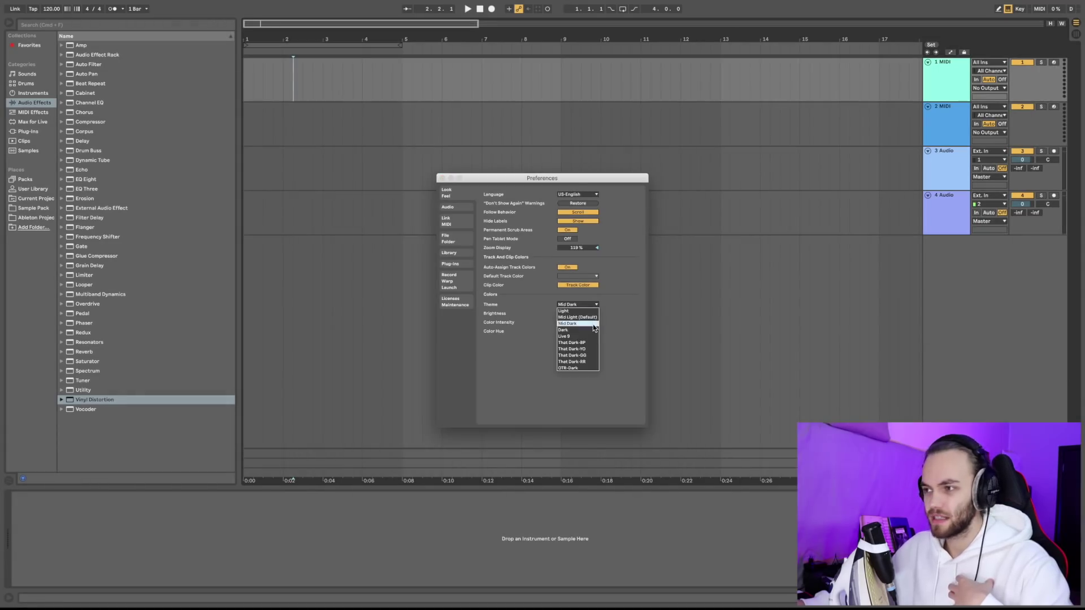
left_click(593, 329)
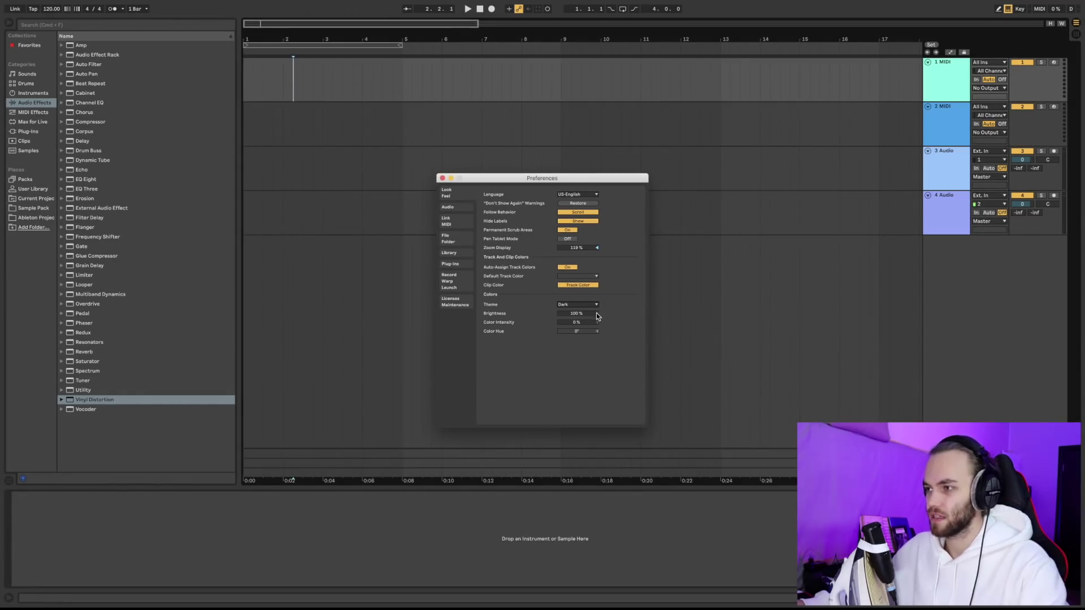
Step: Browse the Ableton Projects and Sample Pack places and expand the Samplified - Lo-fi & Chill folder
left_click(38, 218)
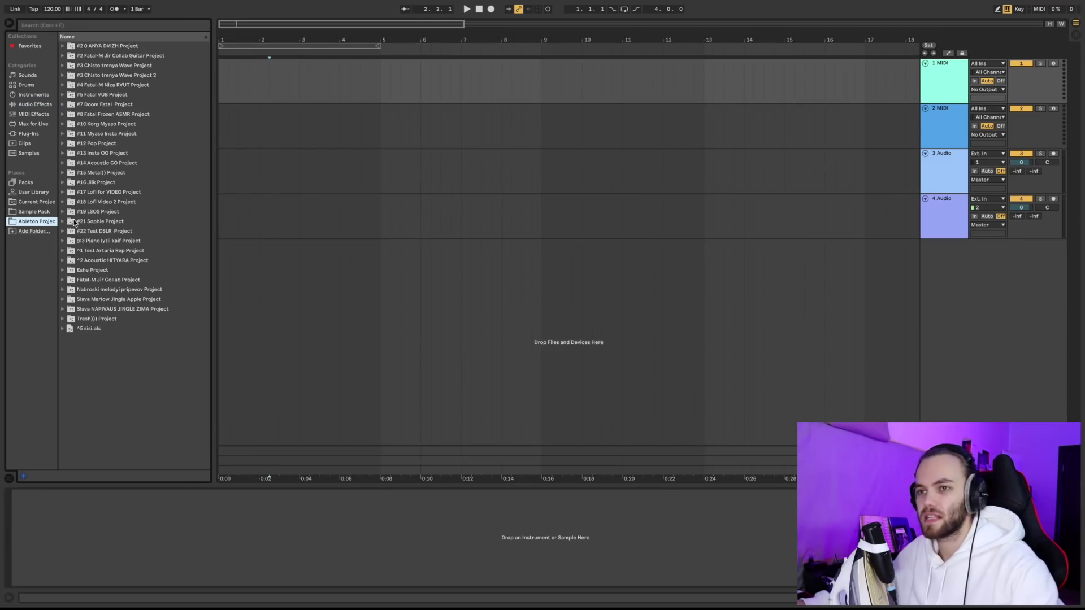
left_click(34, 211)
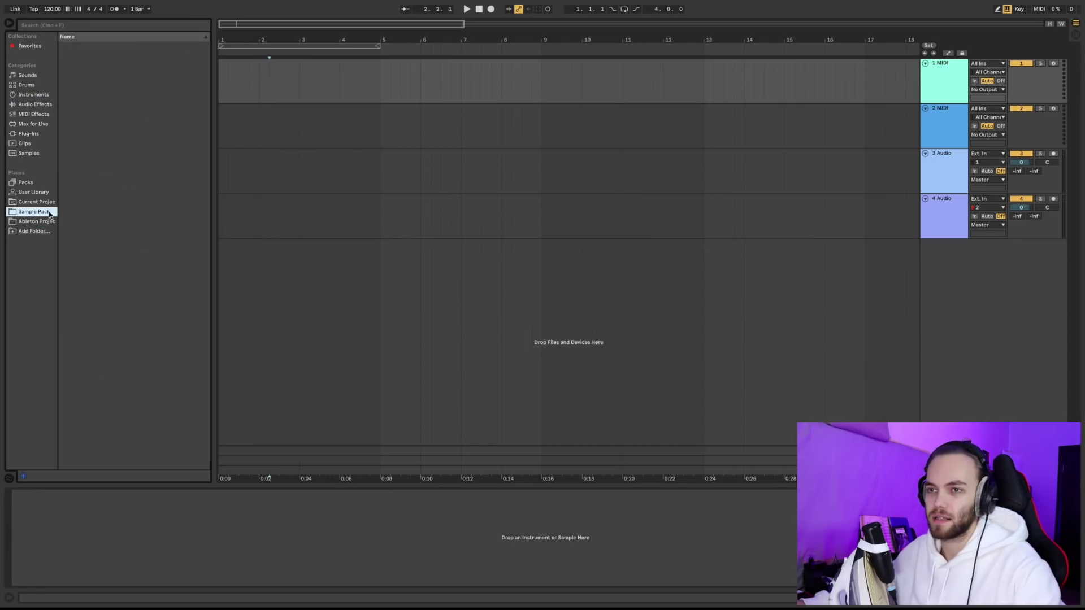
left_click(107, 134)
left_click(109, 125)
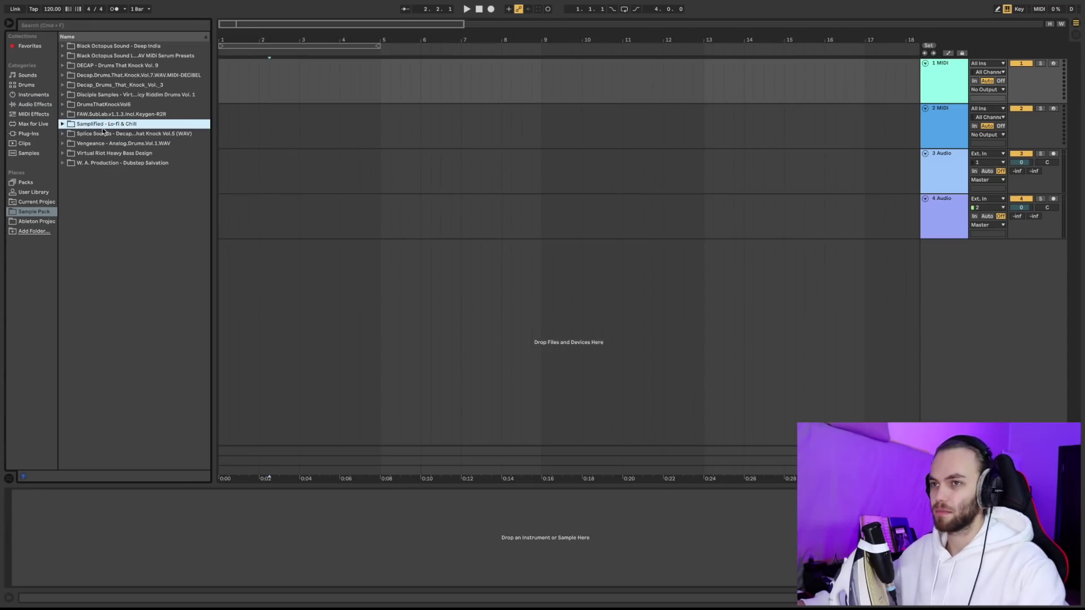
double_click(110, 125)
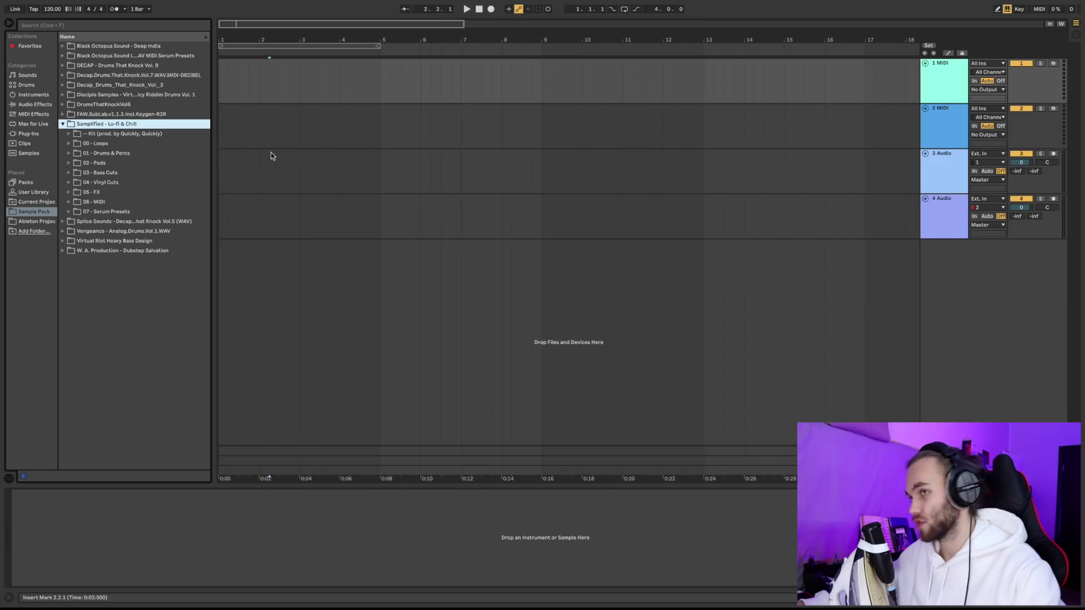
Step: Expand 00 - Loops, Drum Loops and 80 BPM, and preview LOFI - Drumloop 1, 4 and 6
left_click(69, 145)
left_click(75, 153)
left_click(82, 172)
left_click(95, 184)
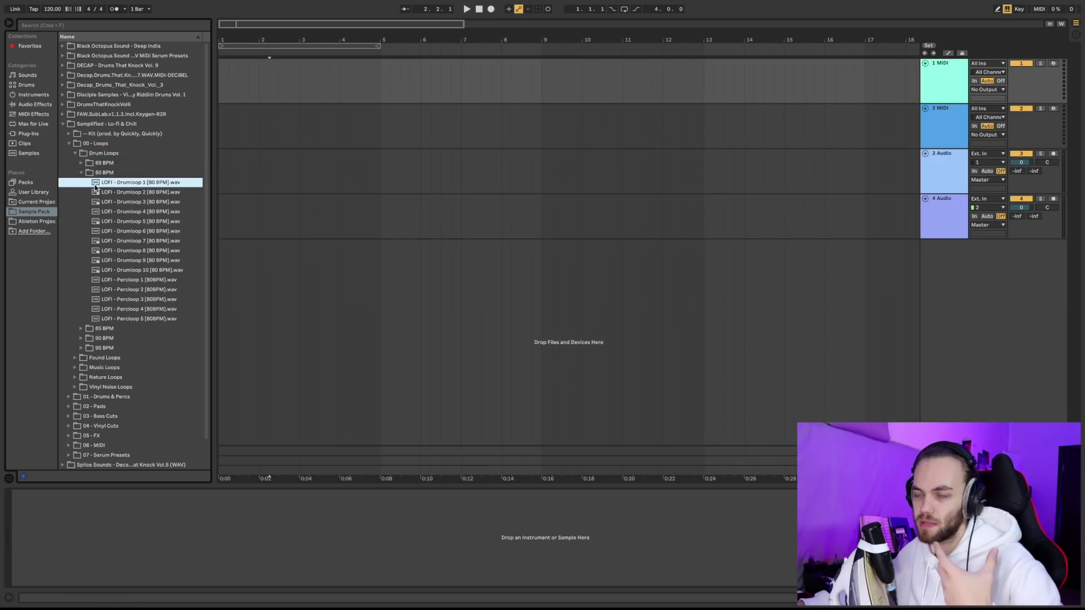
left_click(121, 212)
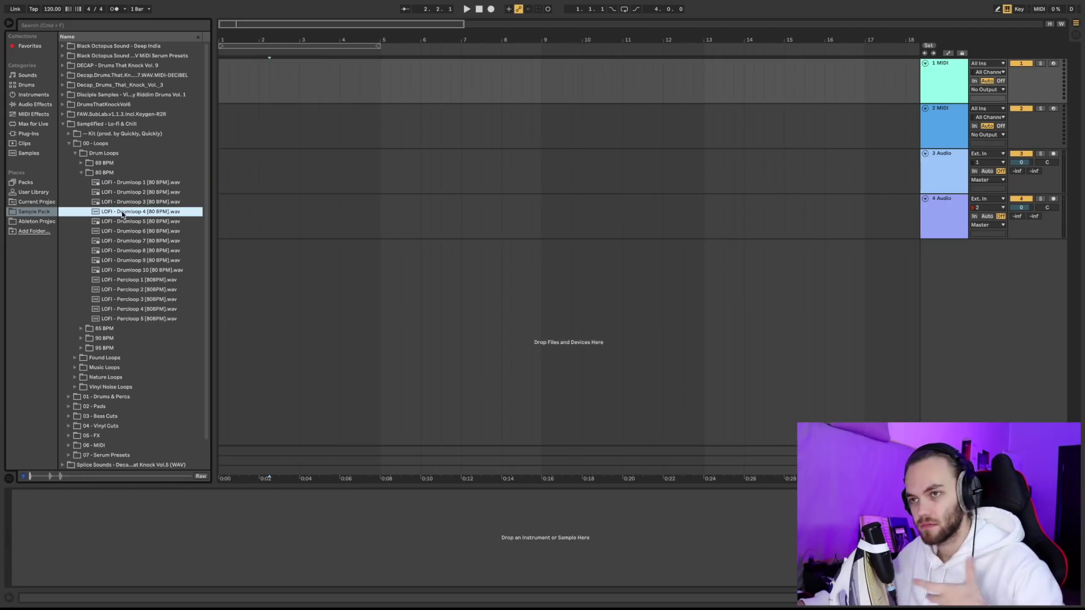
left_click(124, 233)
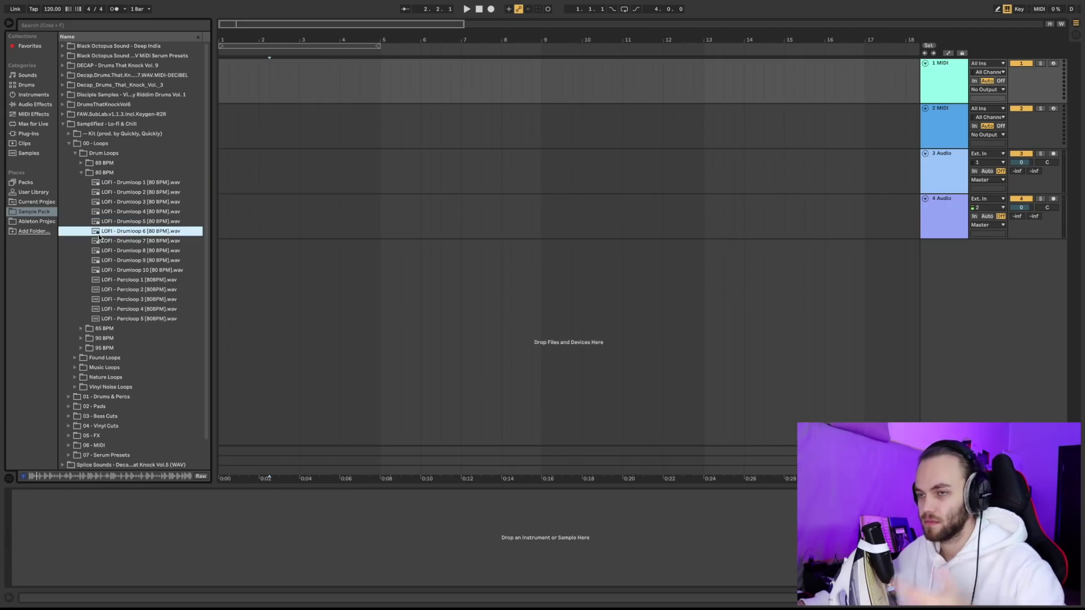
Step: Add the Sample Pack folder to the browser's Places and show its contents
left_click(34, 231)
scroll(435, 193, "down", 5)
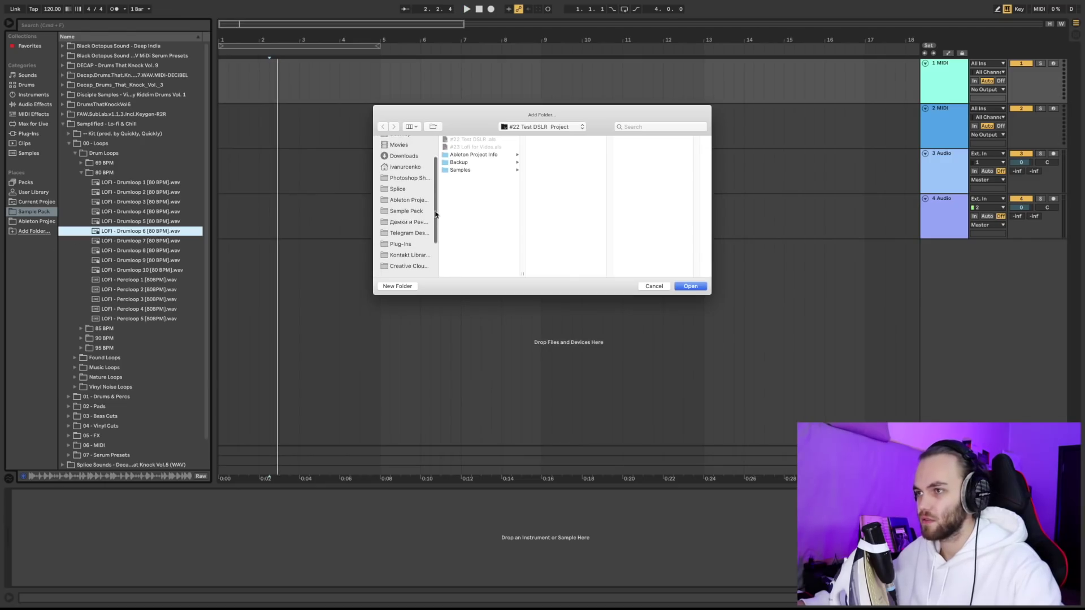
left_click(405, 197)
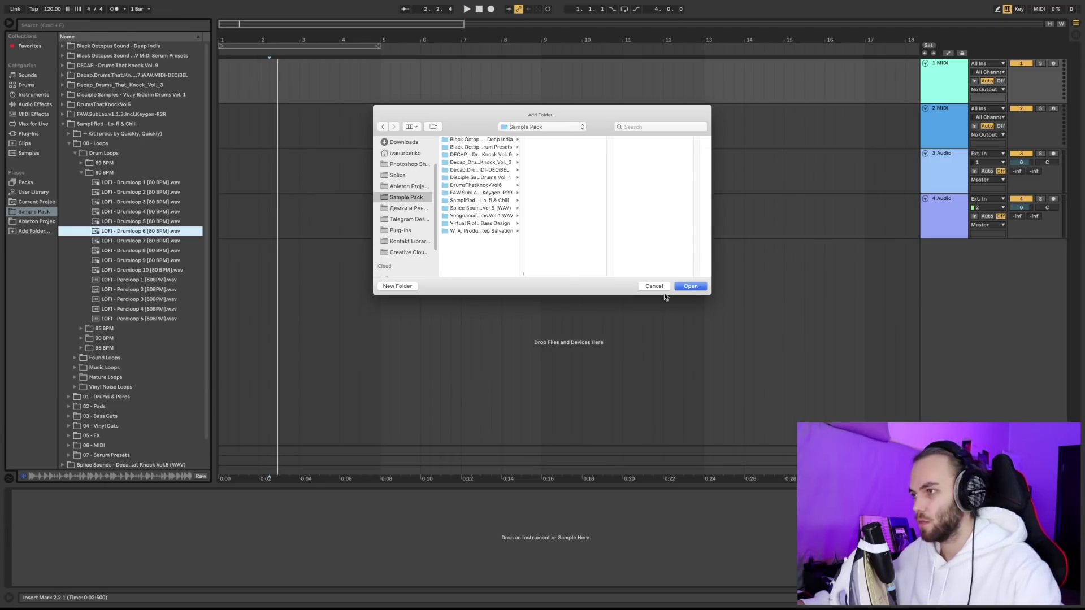
left_click(690, 285)
left_click(34, 212)
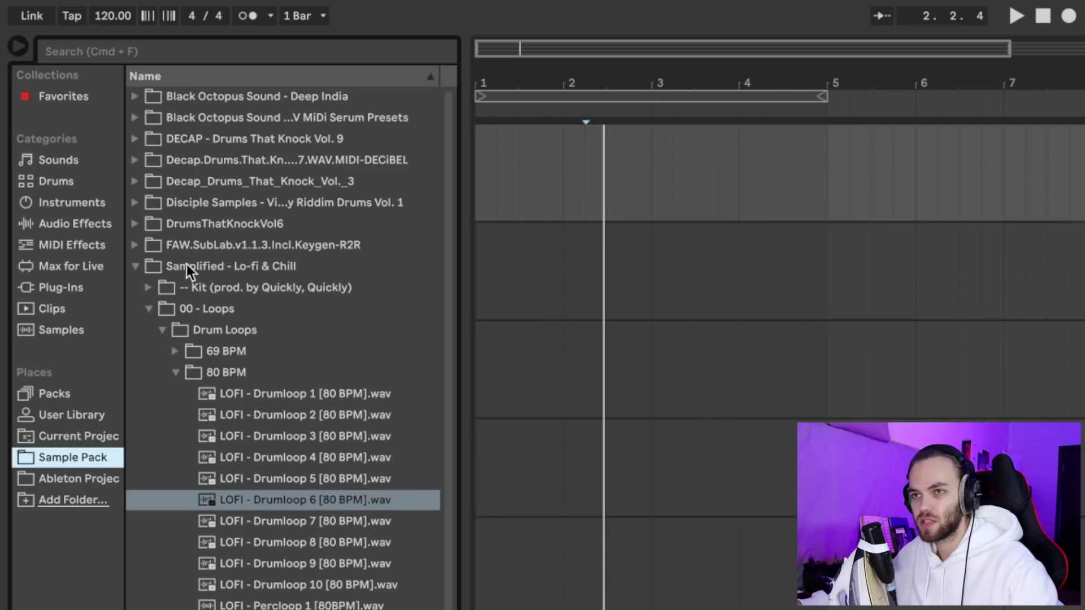
Step: Tag the Samplified - Lo-fi & Chill folder with the Orange collection and show that collection
left_click(191, 265)
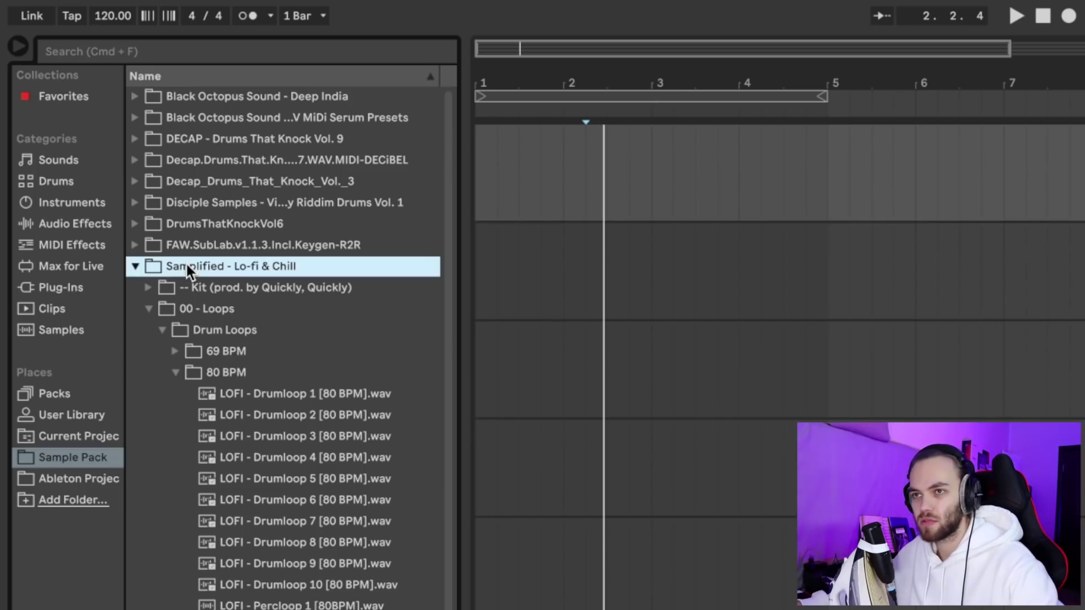
right_click(202, 263)
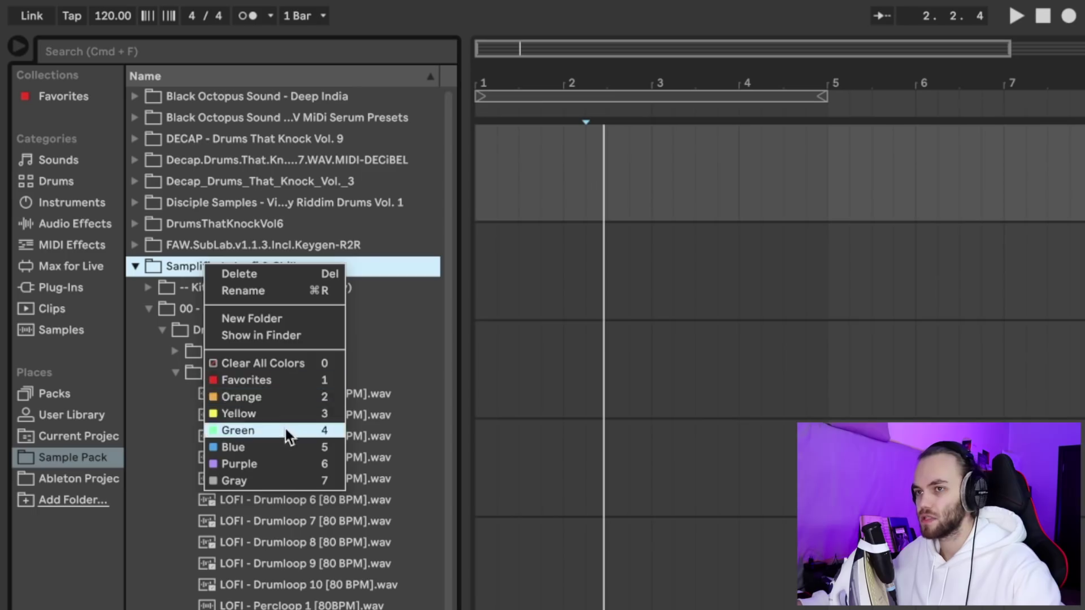
left_click(270, 398)
left_click(58, 117)
left_click(134, 96)
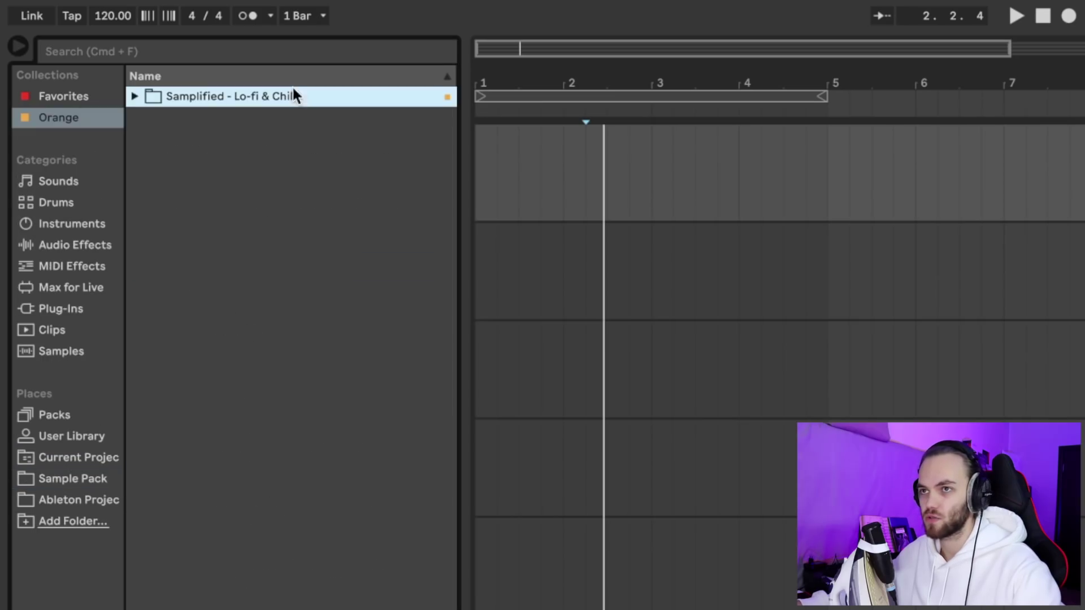
left_click(96, 113)
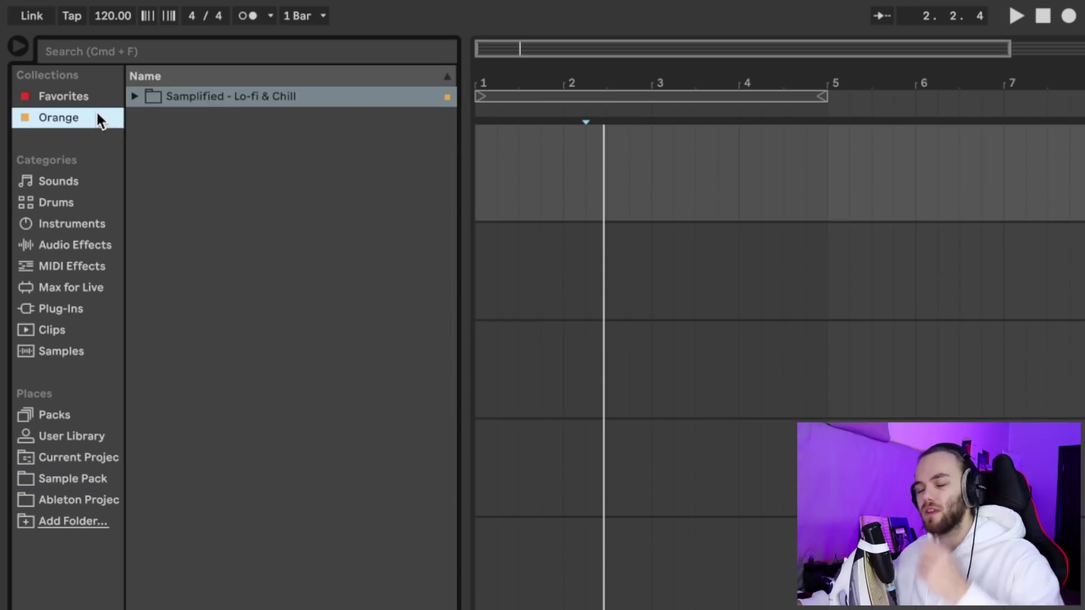
Step: Preview LOFI - Drumloop 2 from the Sample Pack folder and play the empty arrangement with the metronome on
left_click(97, 480)
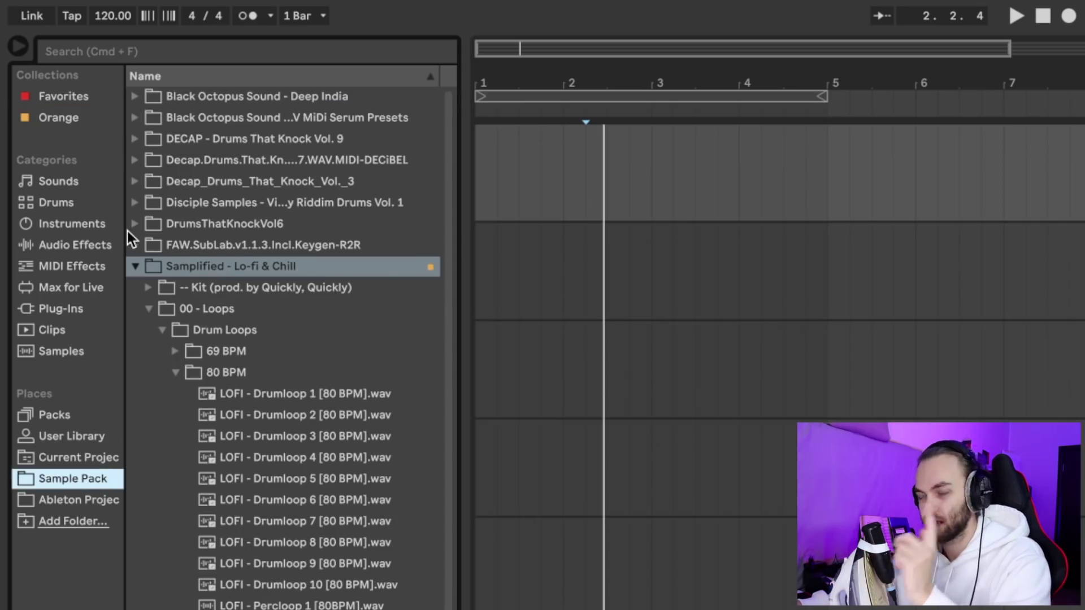
left_click(245, 421)
left_click_drag(229, 418, 255, 339)
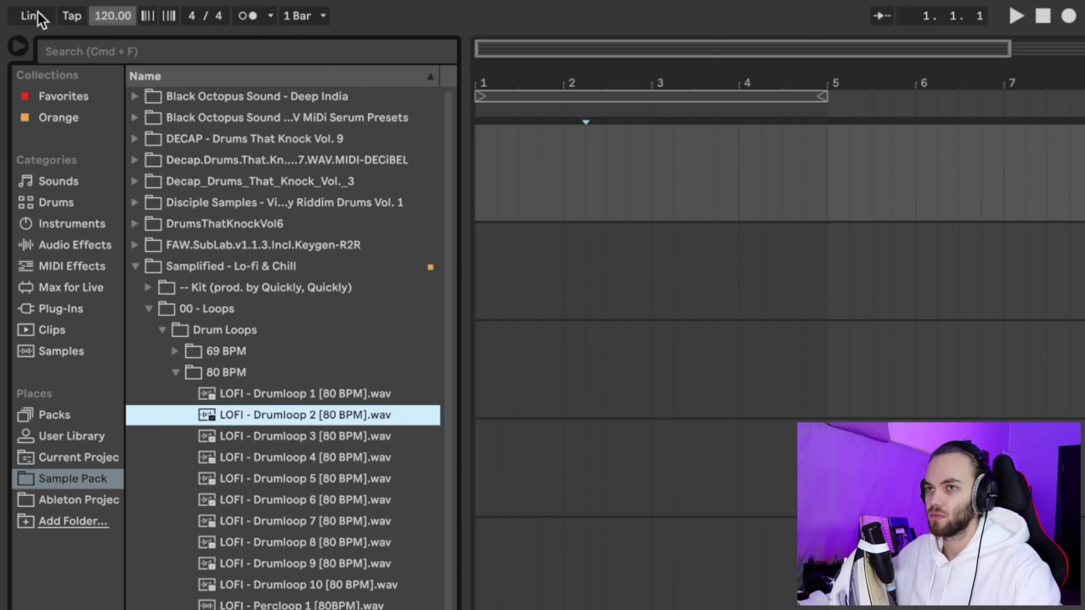
key("space")
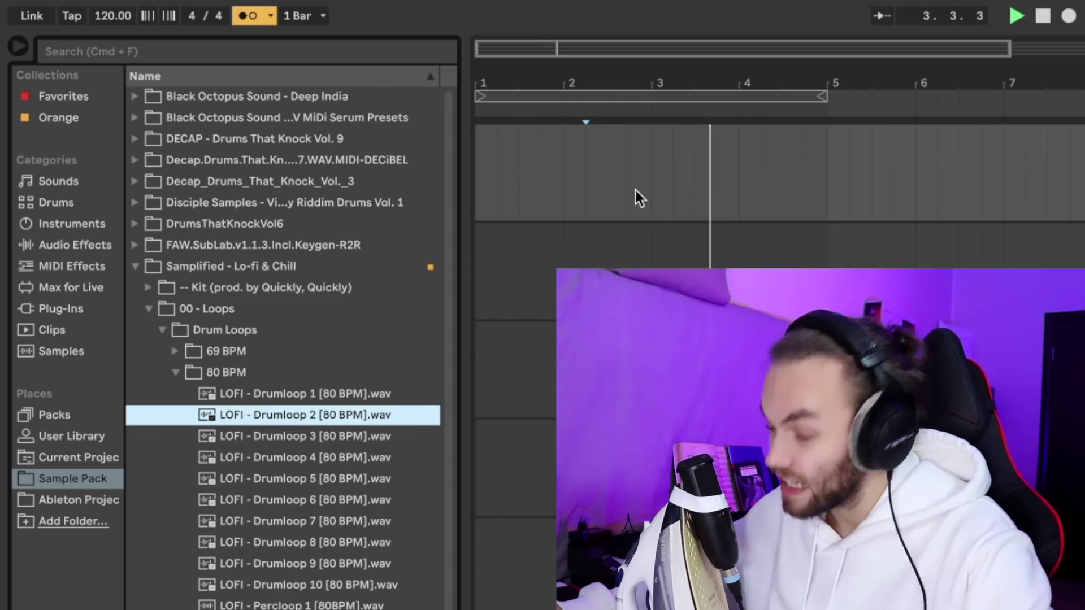
key("space")
Step: Place LOFI - Drumloop 2 at bar 1 of the first track, play it, and turn the metronome off
left_click_drag(331, 416, 480, 171)
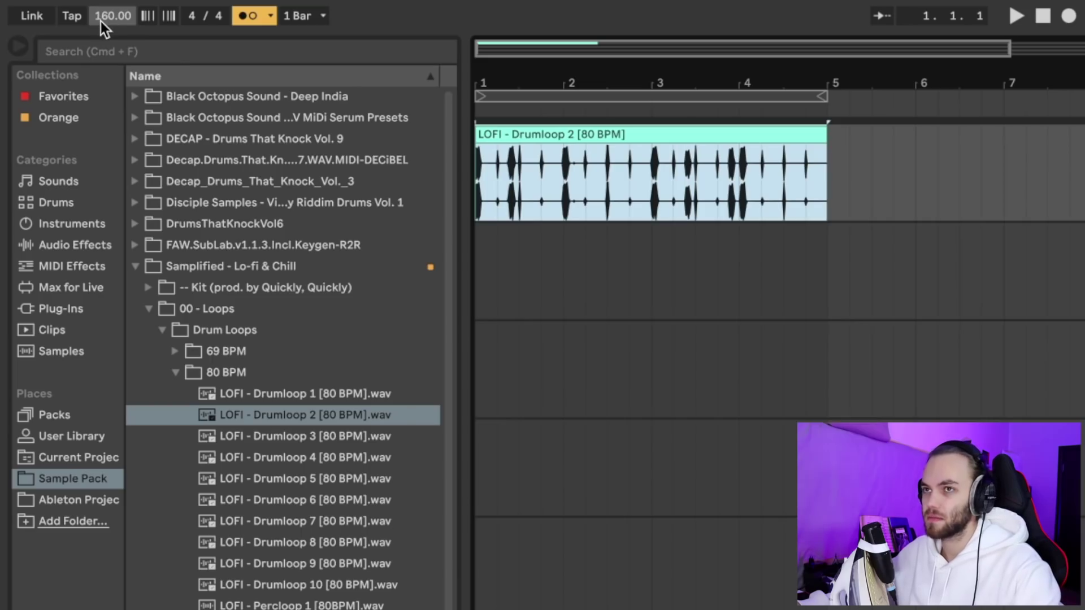
key("space")
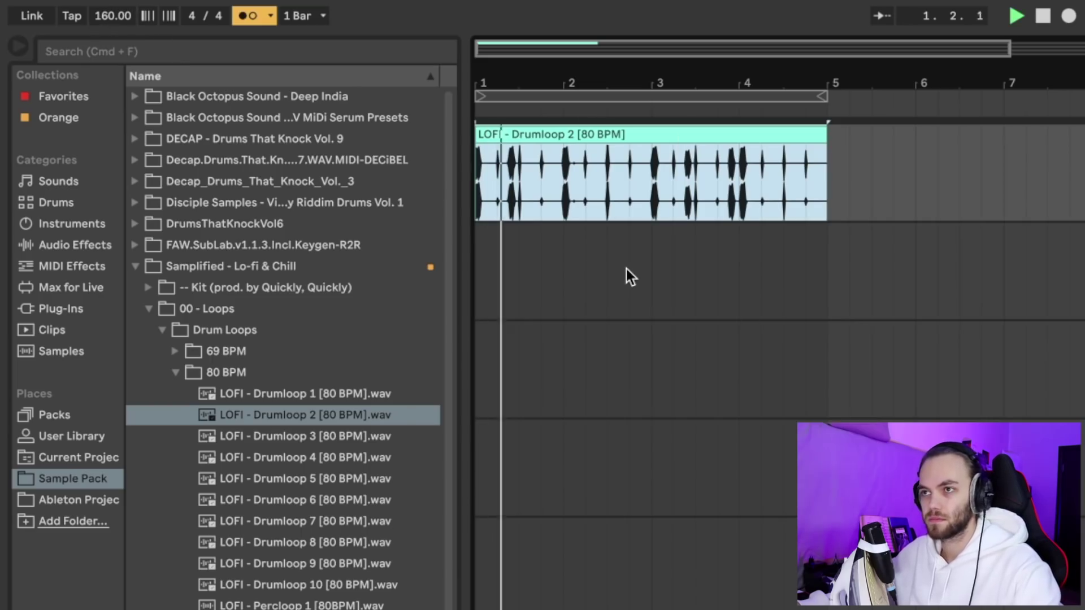
left_click(246, 16)
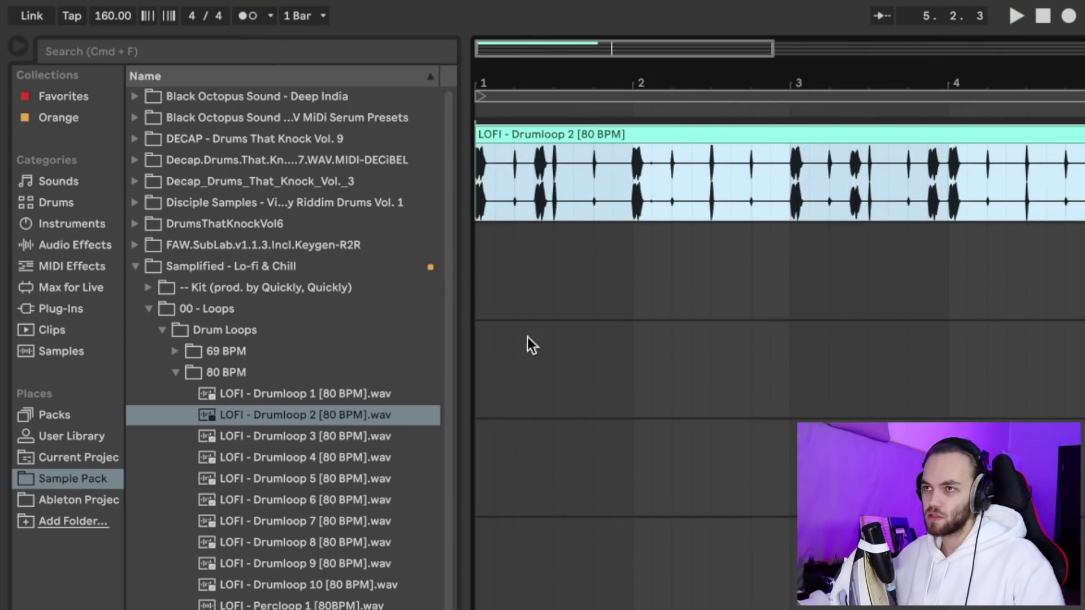
Step: Place LOFI - Drumloop 6 at bar 1 of the first track, play it, and shorten the clip to four bars
left_click_drag(283, 506, 482, 175)
key("space")
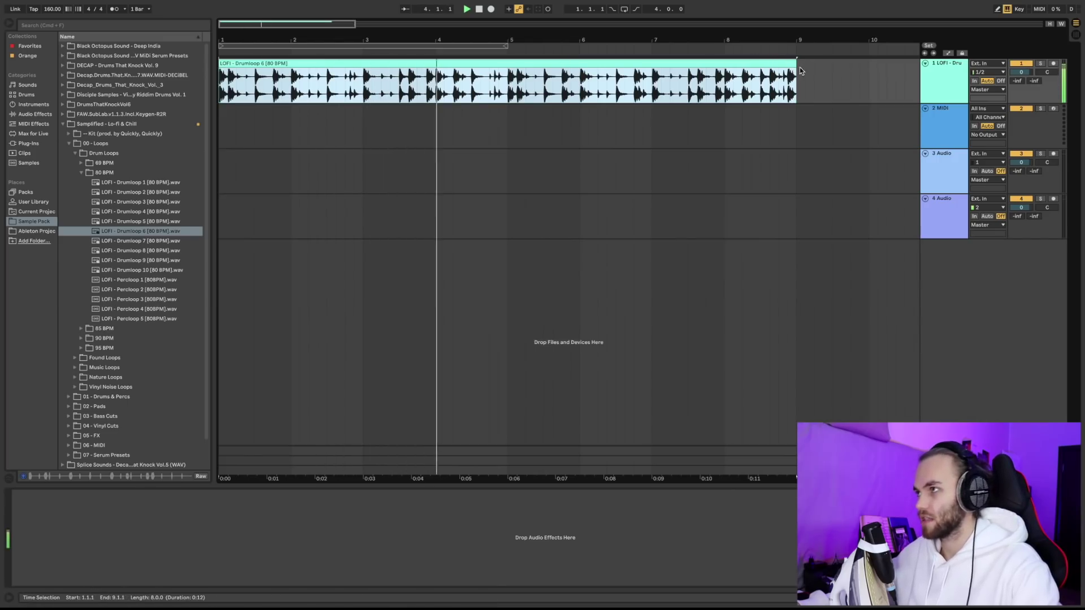
left_click_drag(795, 77, 507, 87)
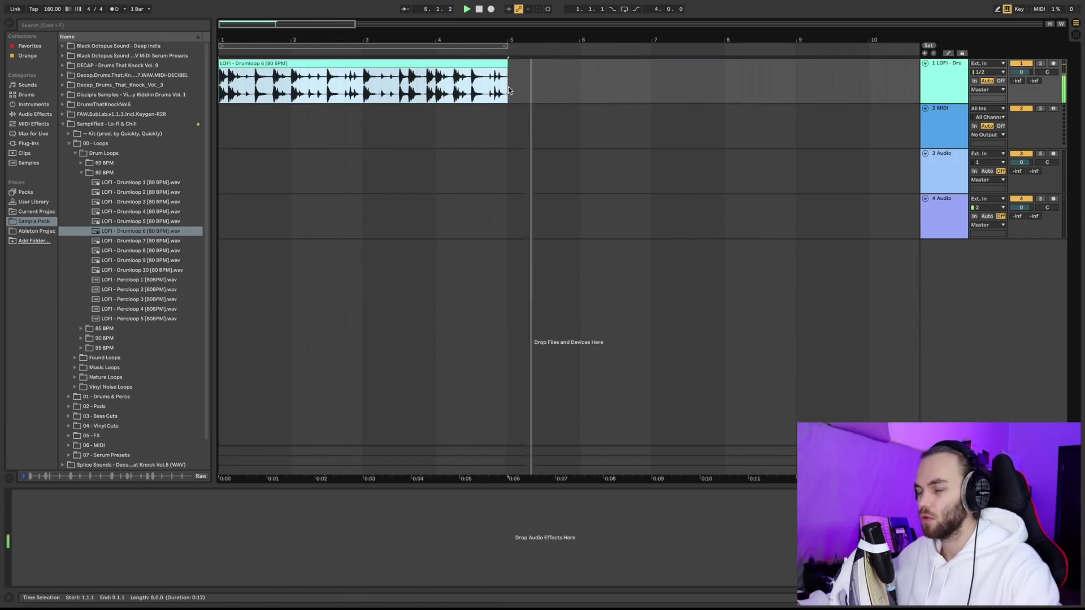
Step: Fit the arrangement loop to the four-bar drum clip, enable looping and play the looped section
left_click(493, 49)
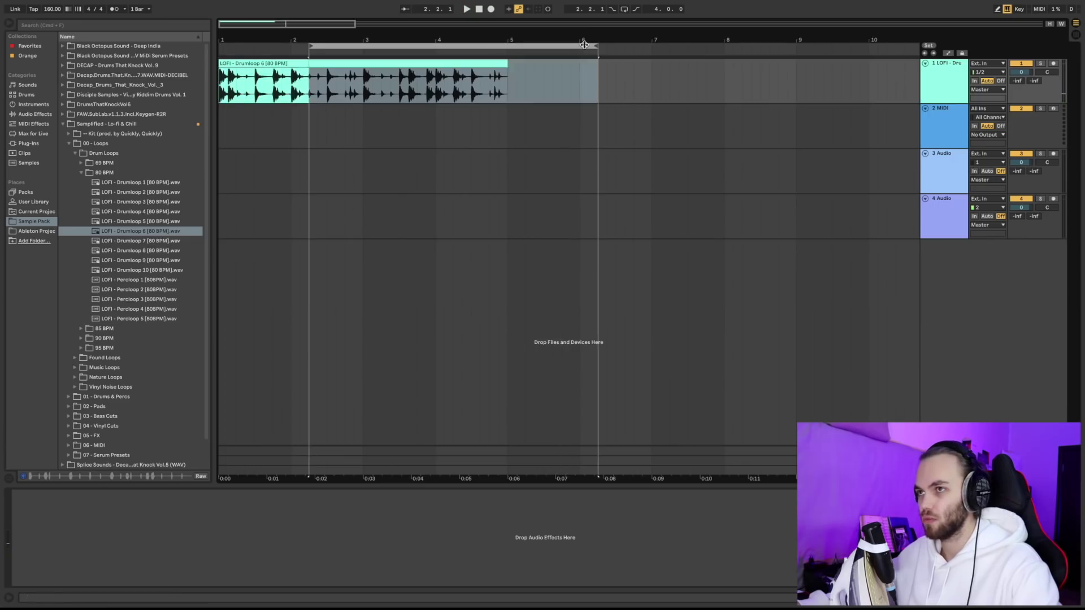
key("space")
mouse_move(507, 76)
left_mouse_down()
mouse_move(353, 76)
mouse_move(526, 75)
mouse_move(507, 75)
left_mouse_up()
left_click(625, 9)
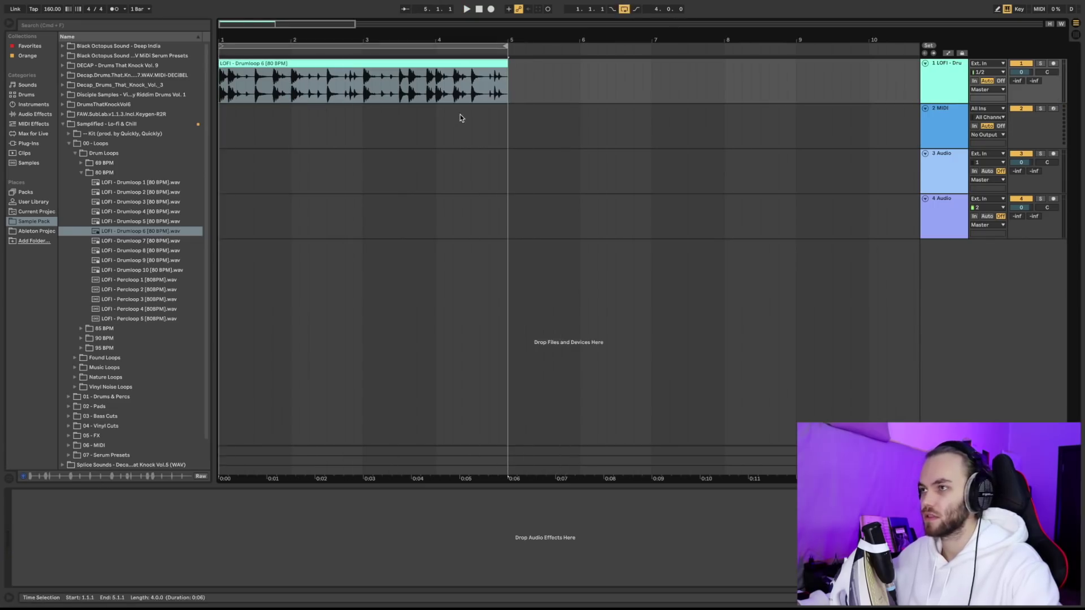
left_click(436, 91)
key("space")
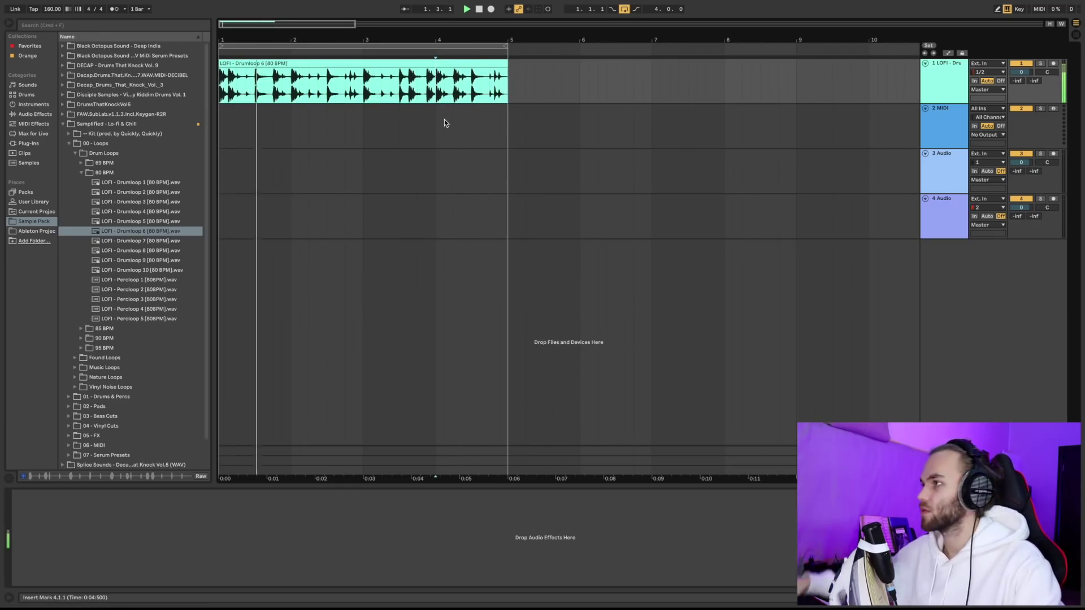
key("space")
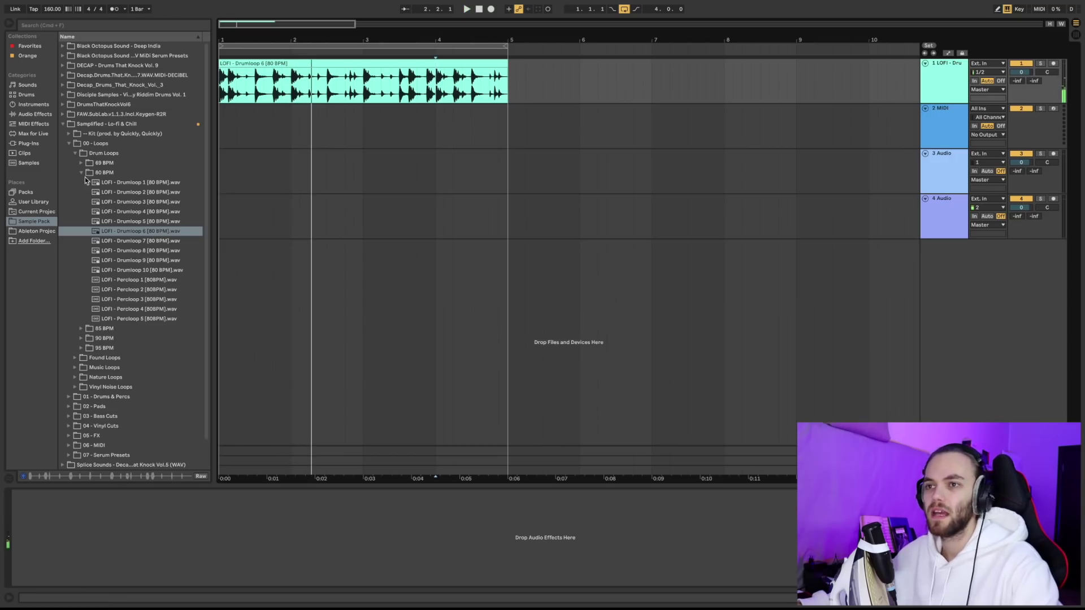
Step: Collapse the Drum Loops folder, show the Drumloop 6 clip's sample settings and start playback
left_click(76, 152)
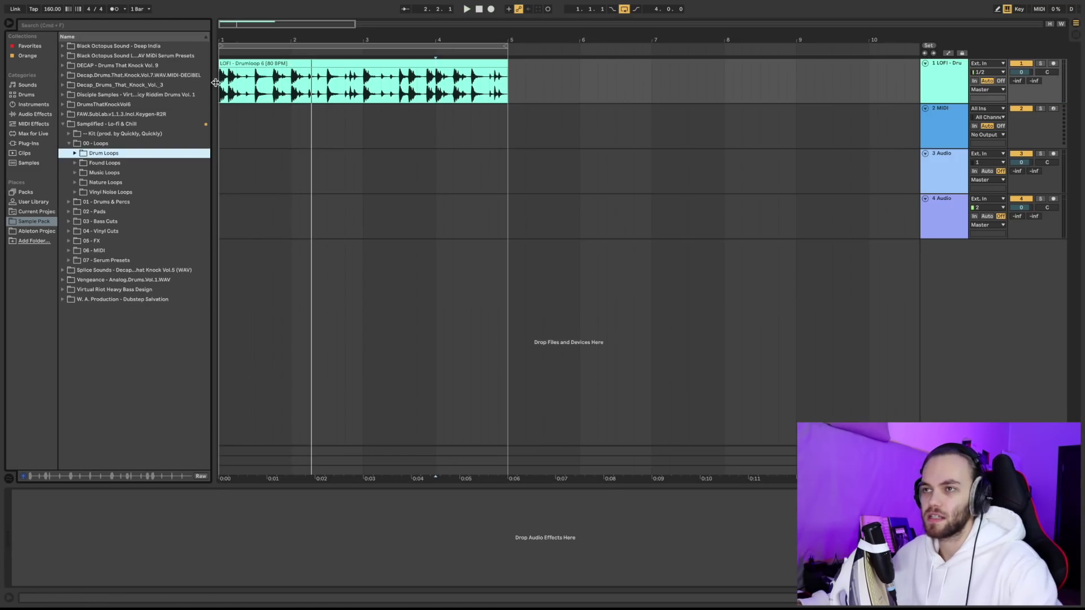
double_click(239, 81)
key("space")
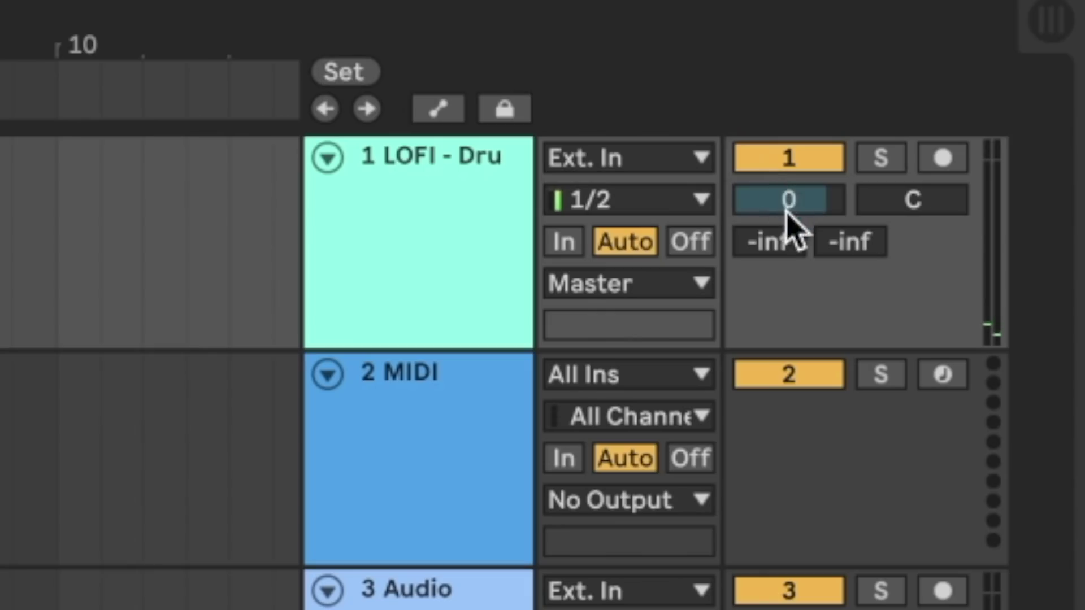
Step: Adjust the first track's volume and set the Drumloop 6 clip's transposition to 26 st
left_click_drag(1020, 74, 1019, 83)
left_click_drag(791, 230, 791, 230)
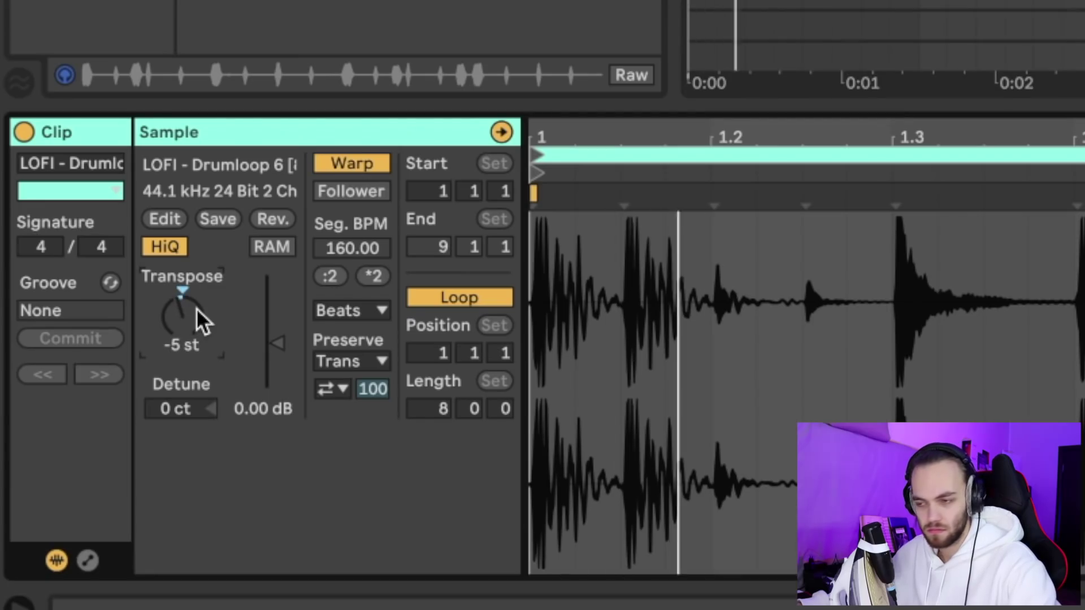
left_click_drag(192, 307, 192, 266)
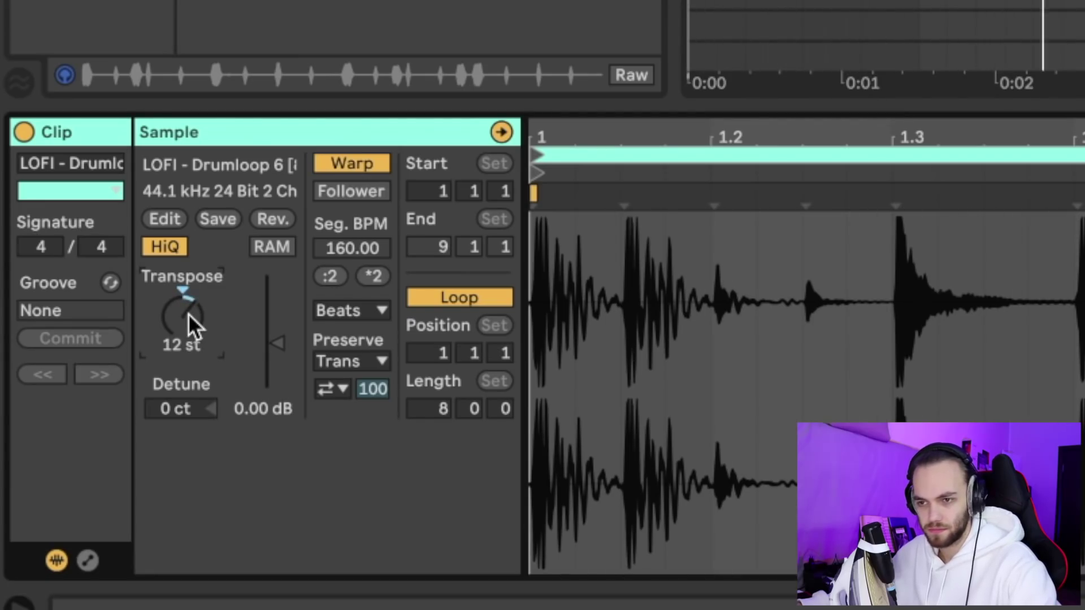
left_click_drag(188, 313, 187, 280)
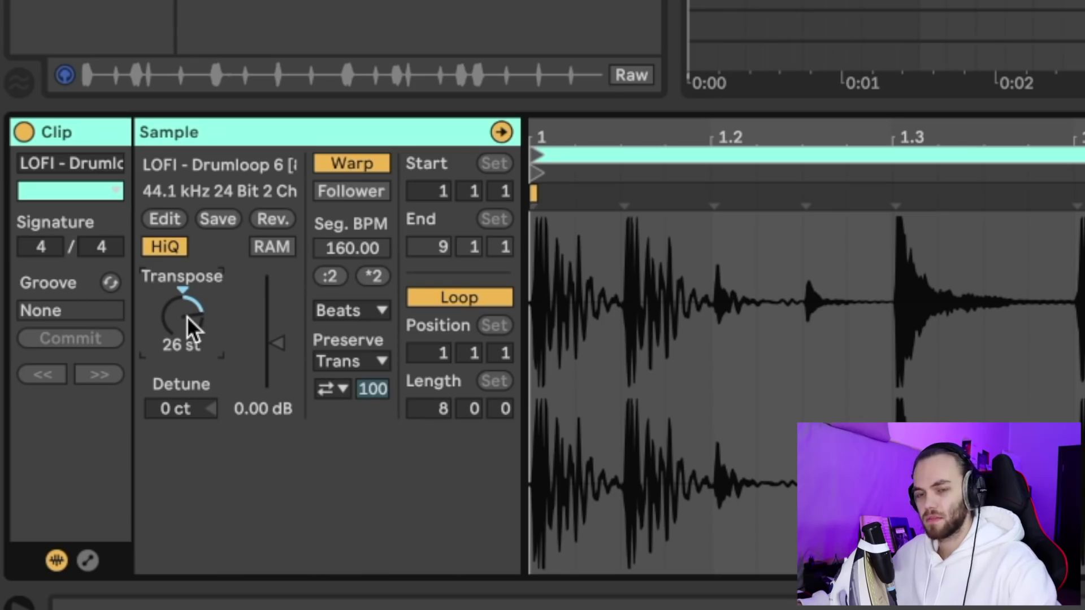
Step: Try the Re-Pitch and Complex Pro warp modes on the Drumloop 6 clip
left_click(352, 302)
left_click(369, 309)
left_click(375, 309)
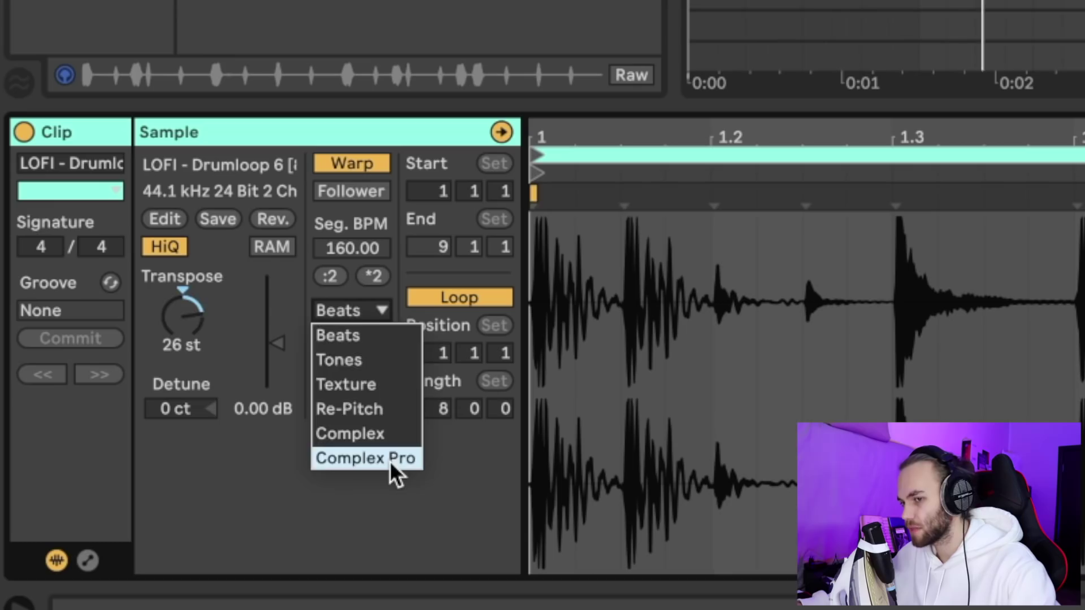
left_click(377, 408)
left_click(370, 314)
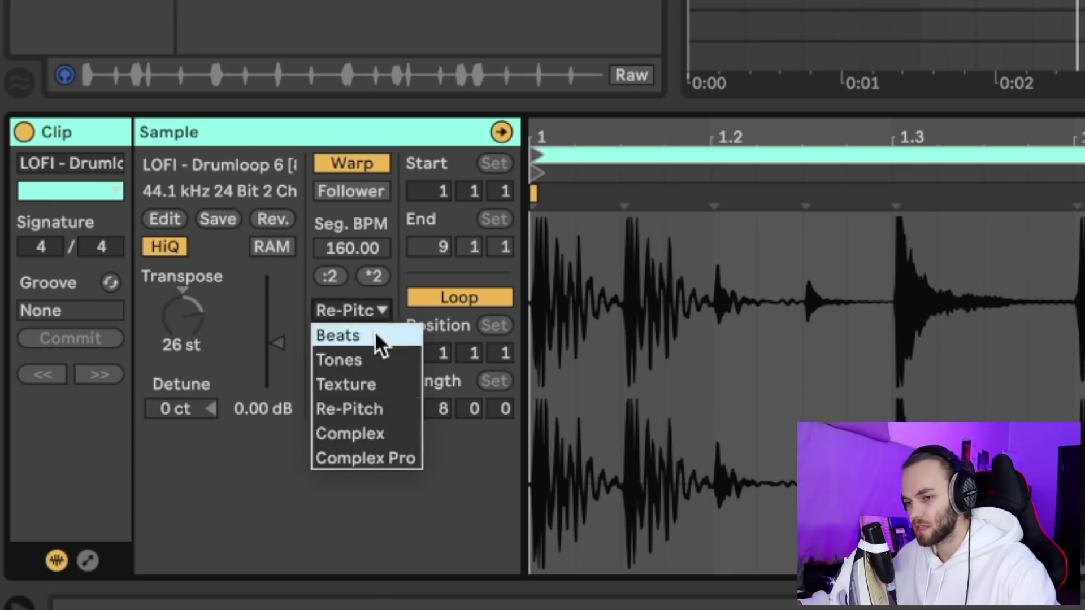
left_click(401, 462)
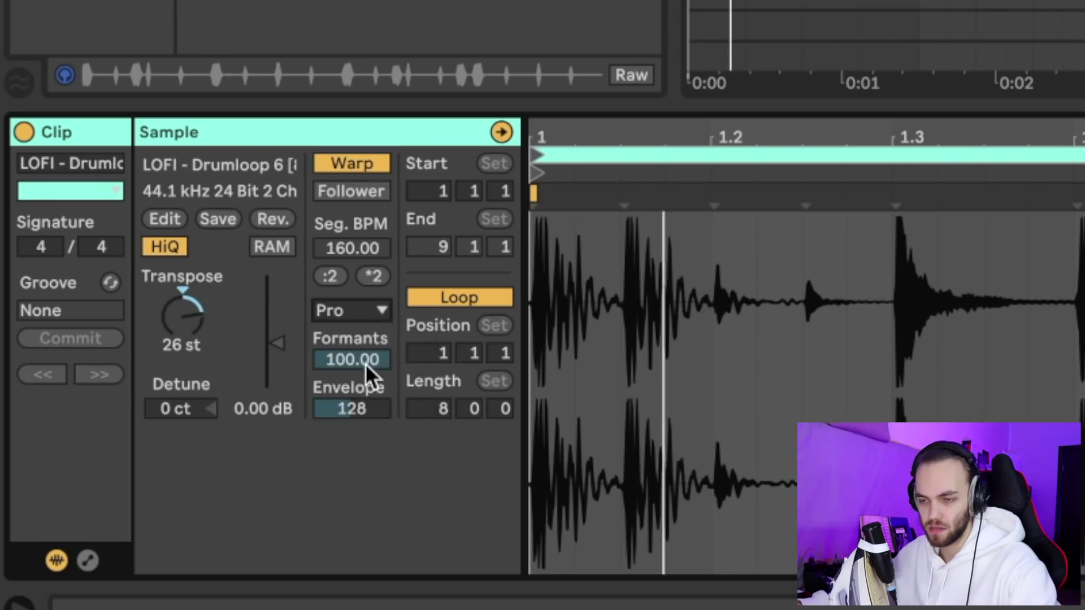
mouse_move(348, 358)
left_mouse_down()
mouse_move(348, 514)
mouse_move(349, 358)
left_mouse_up()
Step: Switch the Drumloop 6 clip's warp mode to Texture and delete the clip from the first track
left_click(361, 311)
left_click(380, 355)
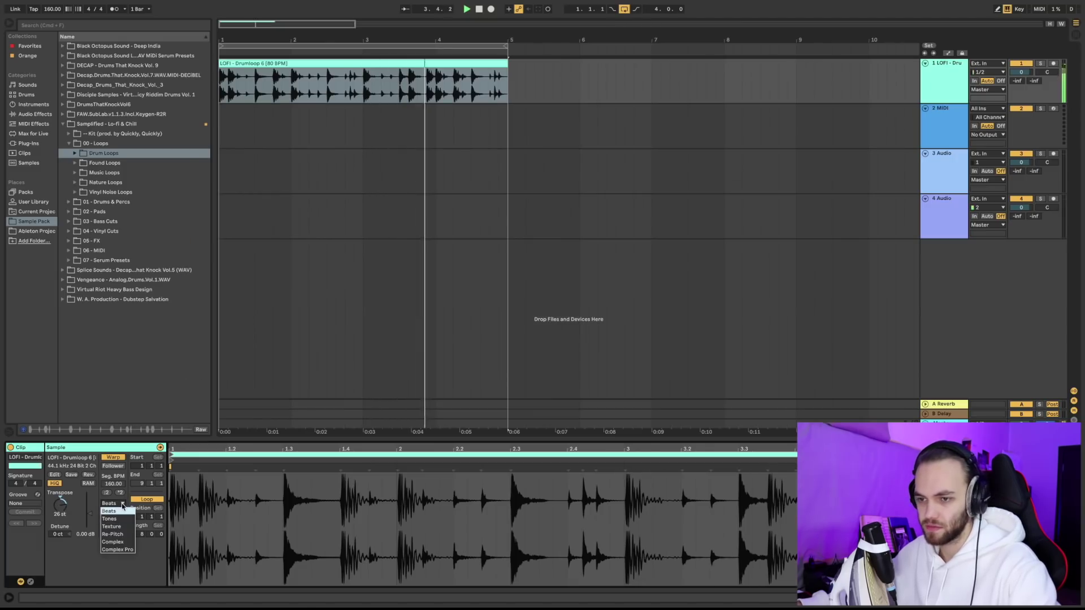
left_click(116, 502)
left_click(116, 524)
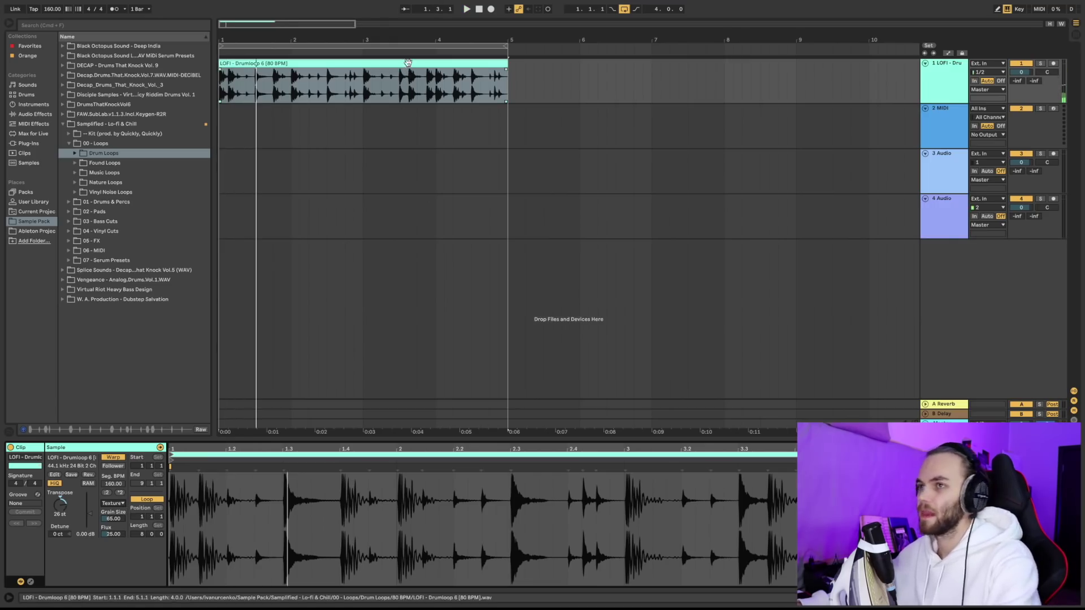
key("Delete")
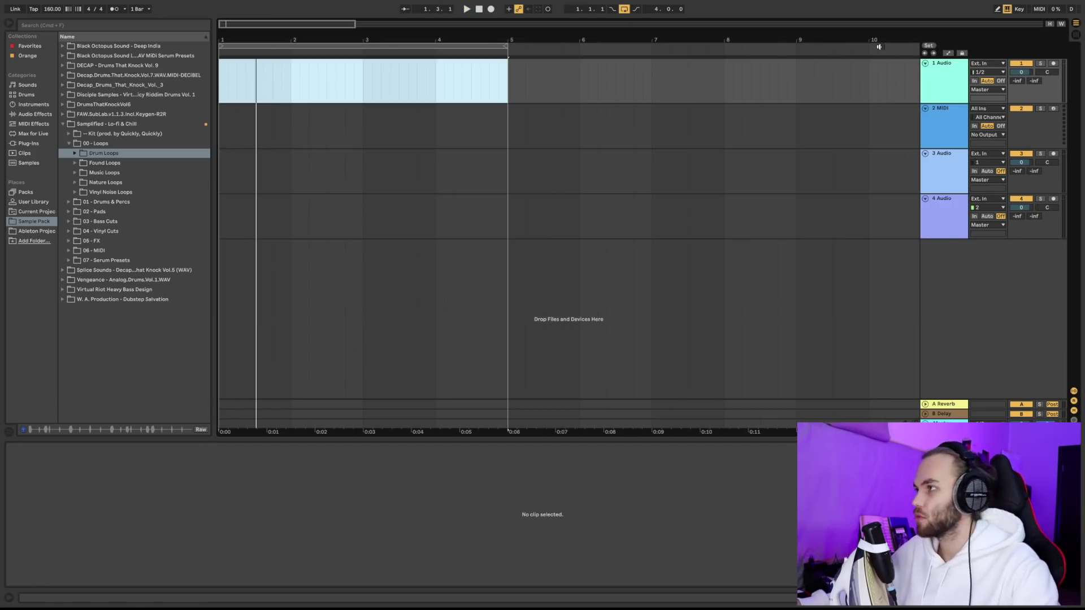
left_click(952, 82)
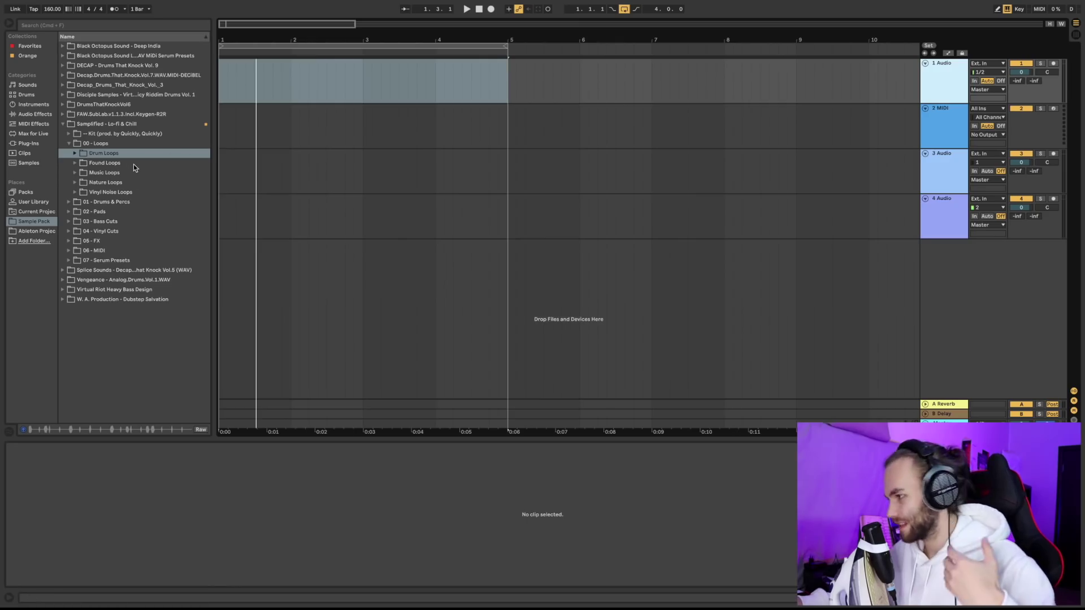
Step: Open the Extras folder of the 80BPM music loops and preview its keys, pad and plucks loops
left_click(75, 172)
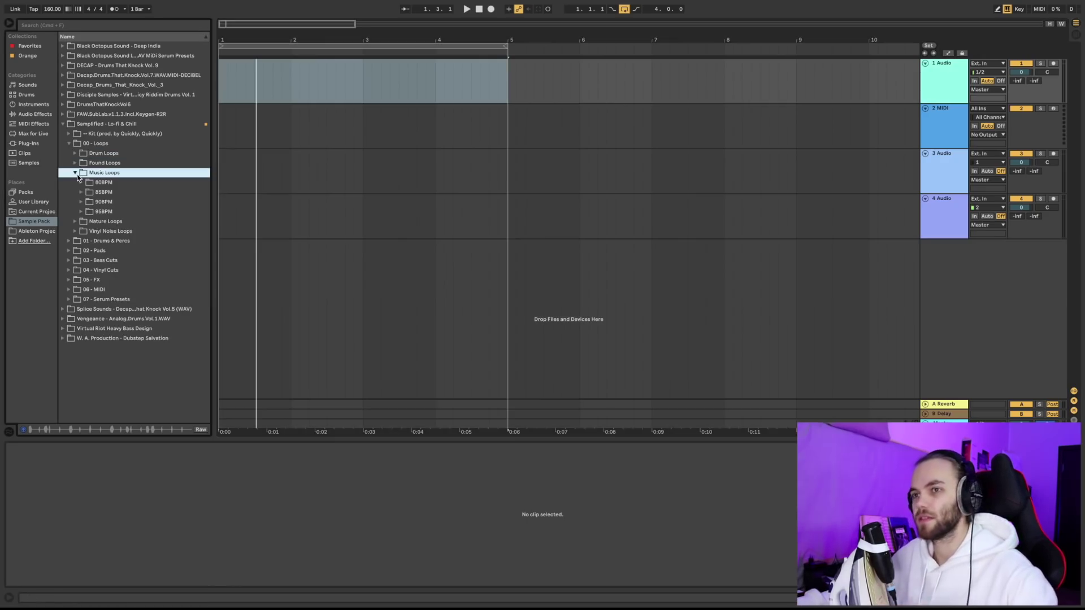
left_click(82, 192)
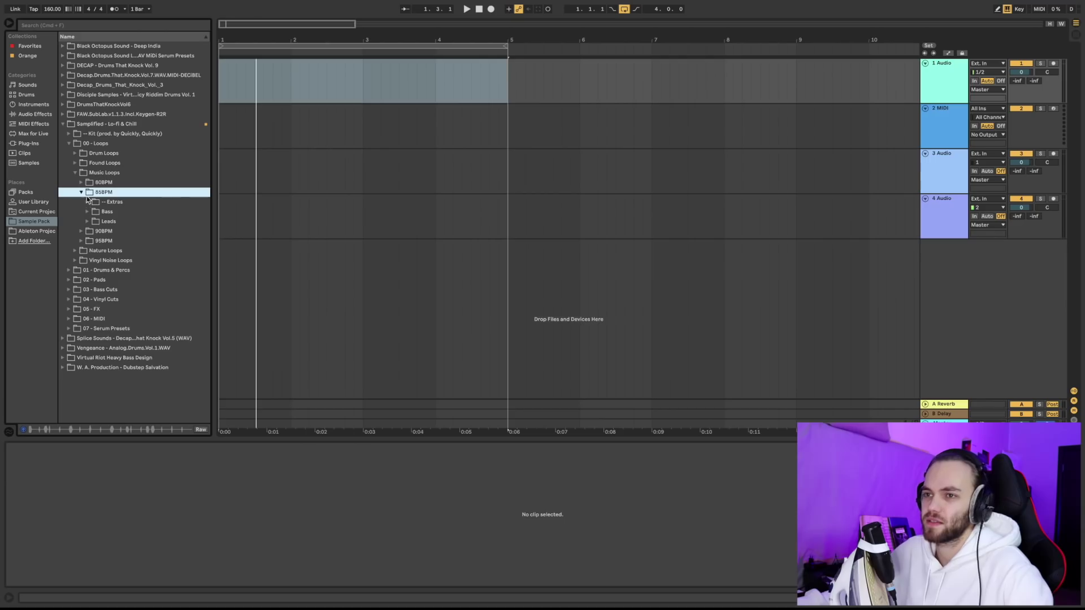
left_click(79, 183)
left_click(87, 192)
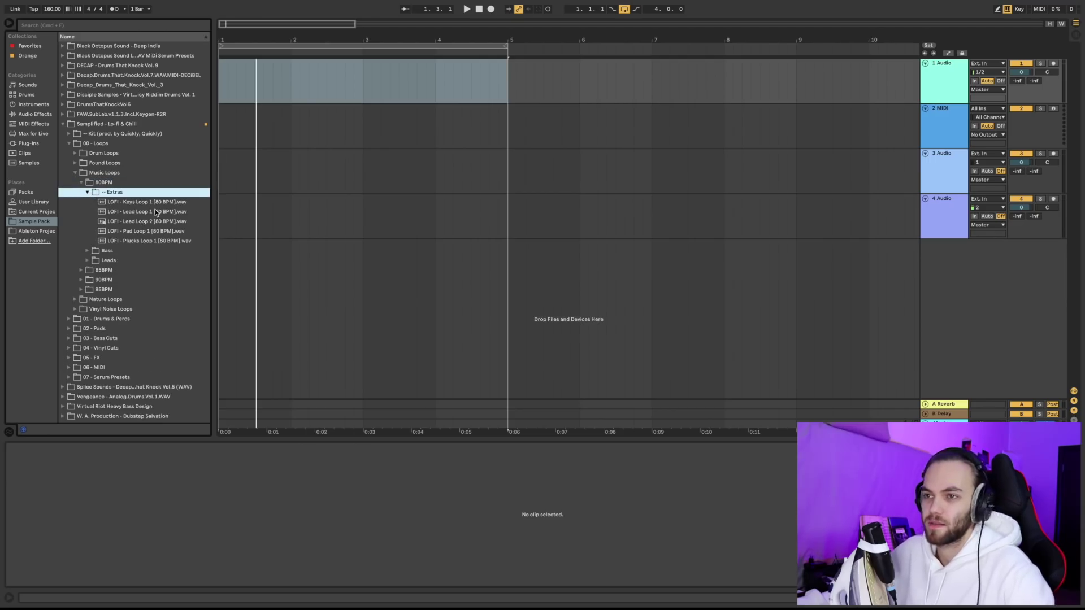
left_click(145, 202)
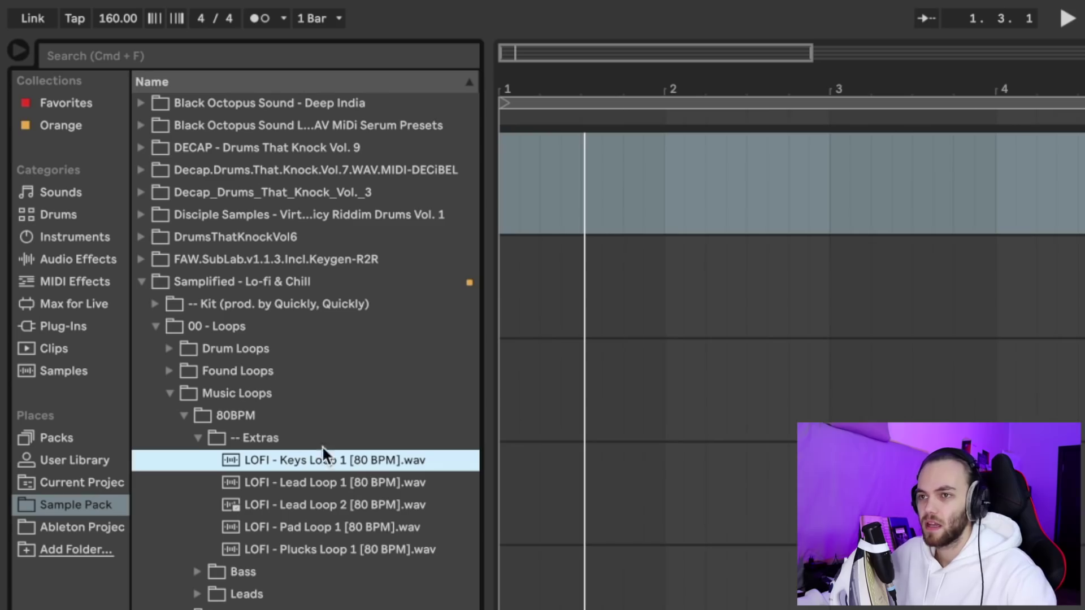
left_click(345, 526)
left_click(360, 548)
left_click(376, 503)
Step: Place LOFI - Keys Loop 1 [90 BPM] at bar 1 of the first track and play it
left_click(331, 500)
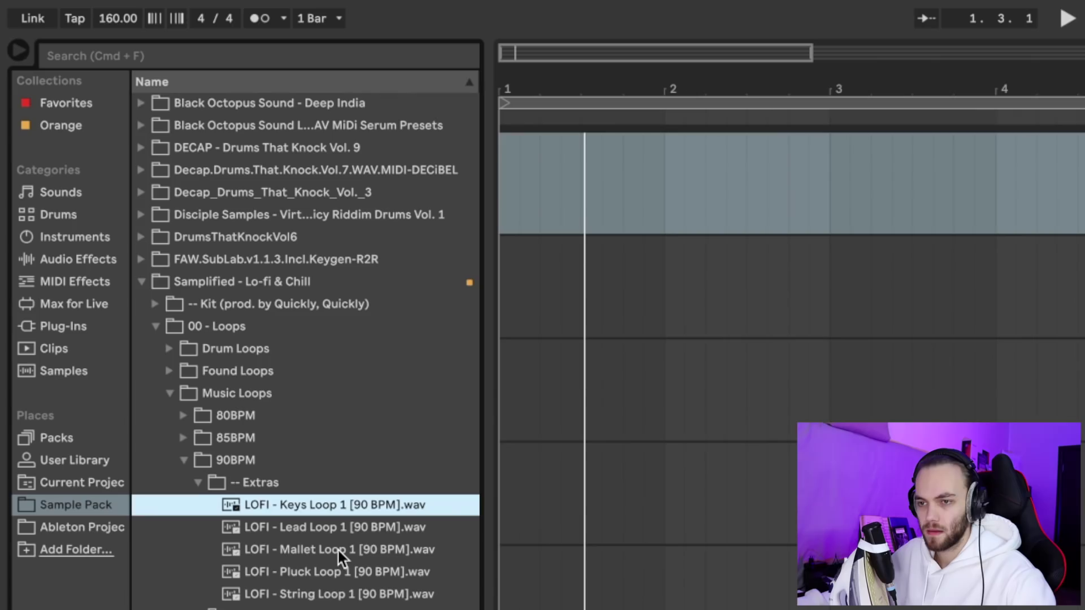
left_click_drag(311, 502, 506, 199)
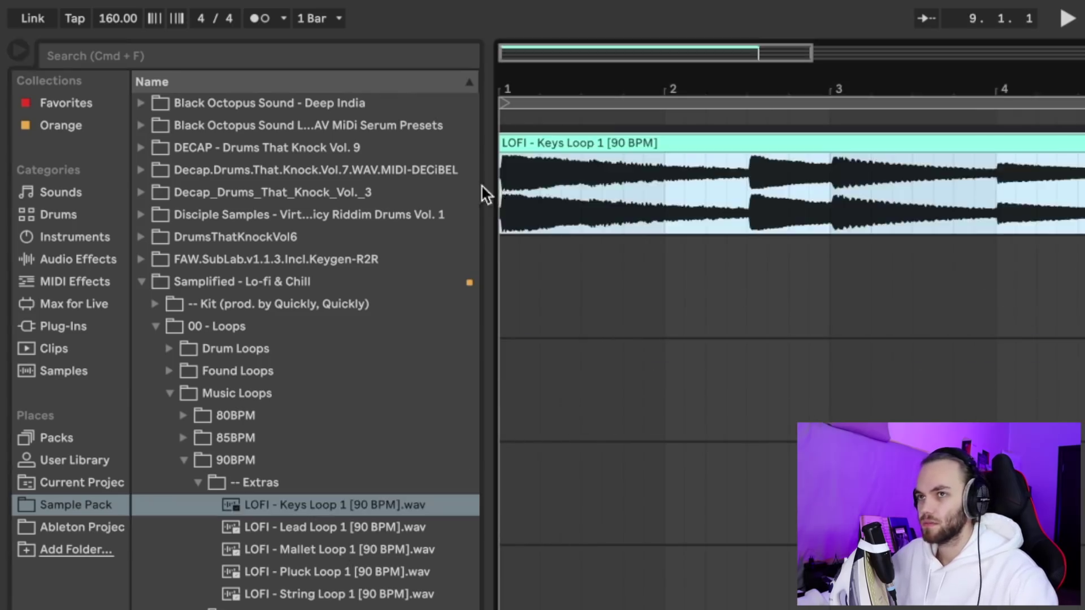
key("space")
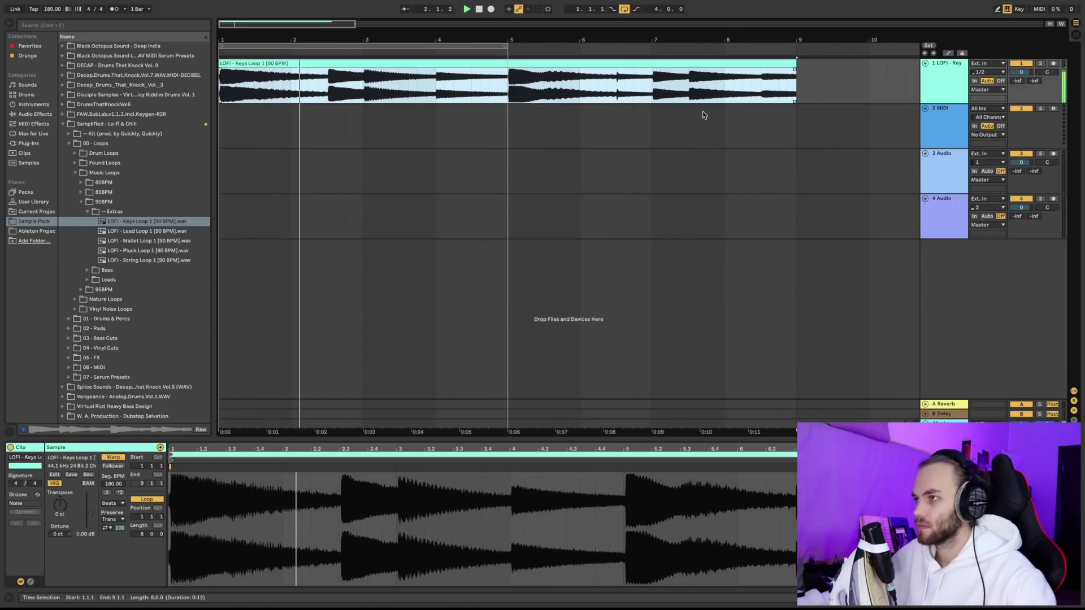
Step: Add the EQ Eight audio effect to the keys loop track and play the loop through it
left_click(940, 89)
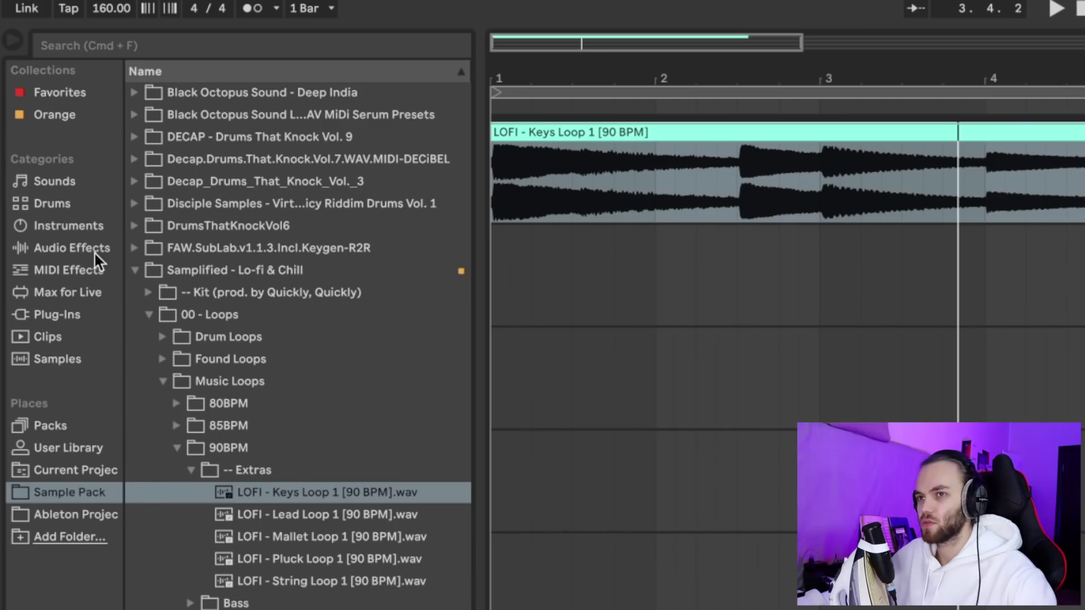
left_click(95, 253)
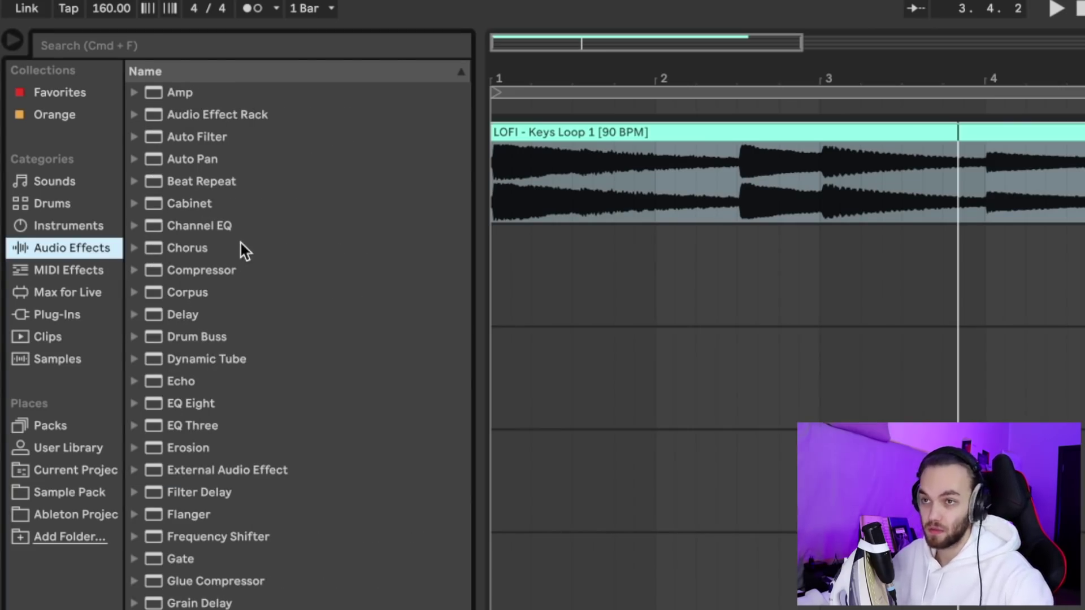
double_click(231, 403)
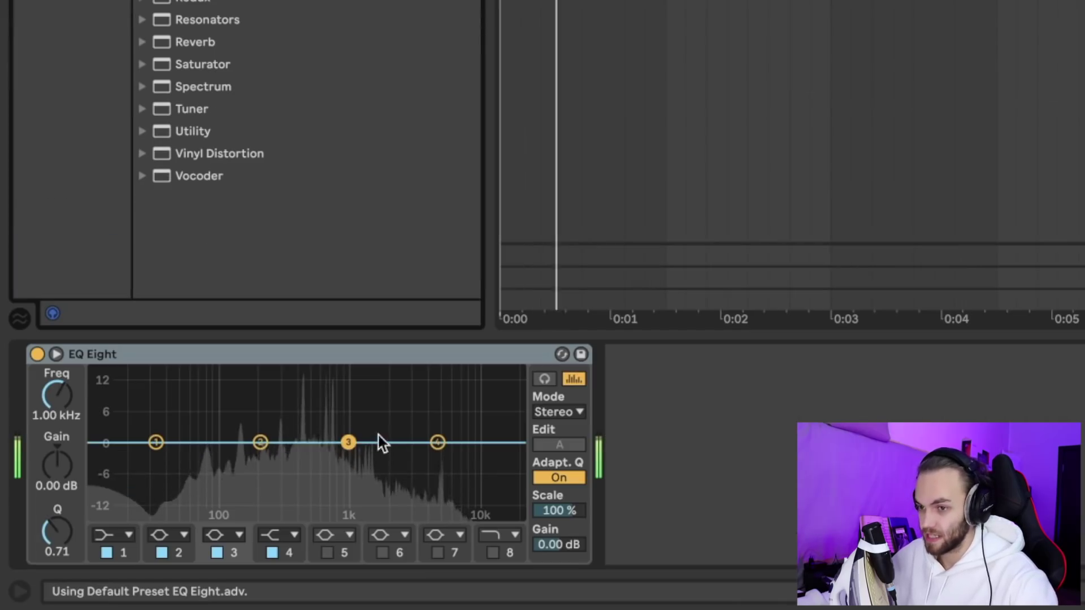
key("space")
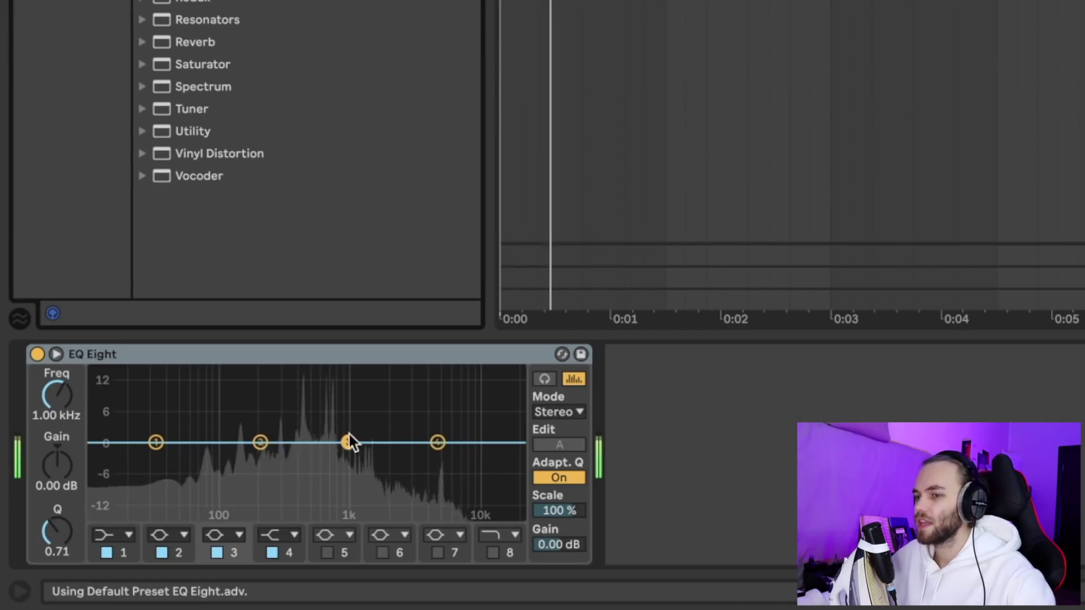
Step: Move EQ Eight band 3 to about 539 Hz and -13.5 dB, and compare the sound with the effect bypassed
left_click_drag(348, 442, 314, 507)
left_click(39, 357)
left_click(41, 357)
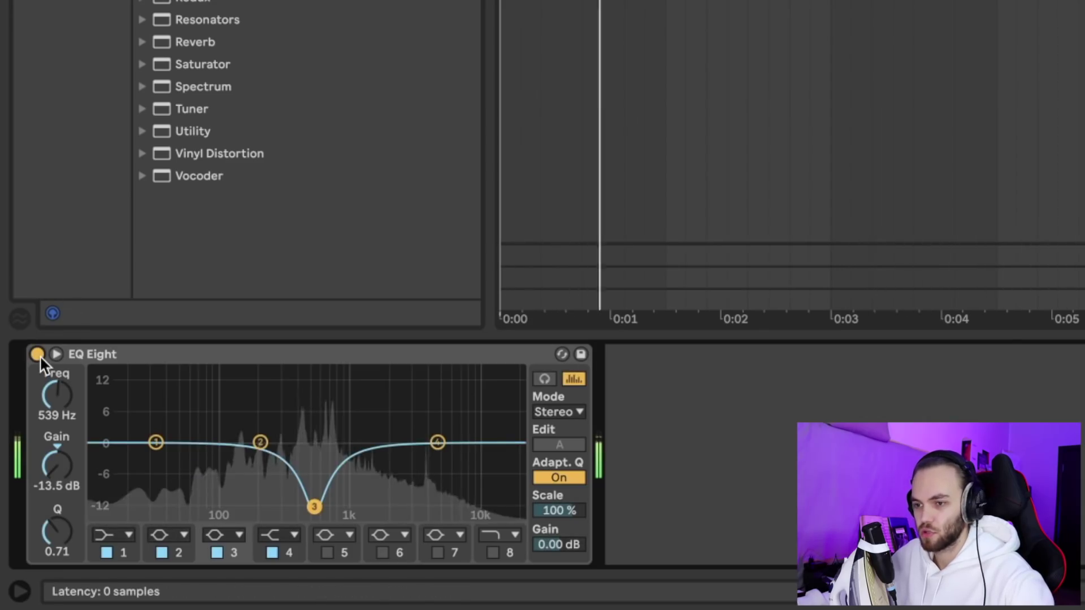
Step: Cut the low end with EQ Eight bands 1 and 2, band 1 at about 55 Hz and -9.3 dB, and move band 3 to about 505 Hz
left_click_drag(314, 506, 311, 483)
left_click_drag(260, 443, 199, 478)
left_click_drag(158, 447, 190, 487)
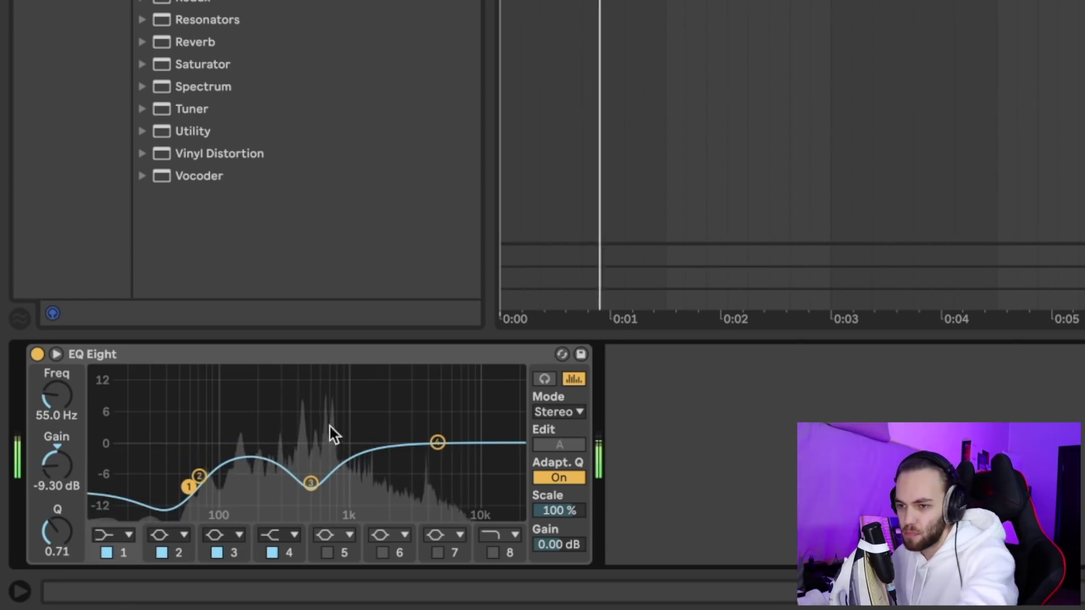
mouse_move(311, 481)
left_mouse_down()
mouse_move(324, 448)
mouse_move(310, 486)
left_mouse_up()
key("space")
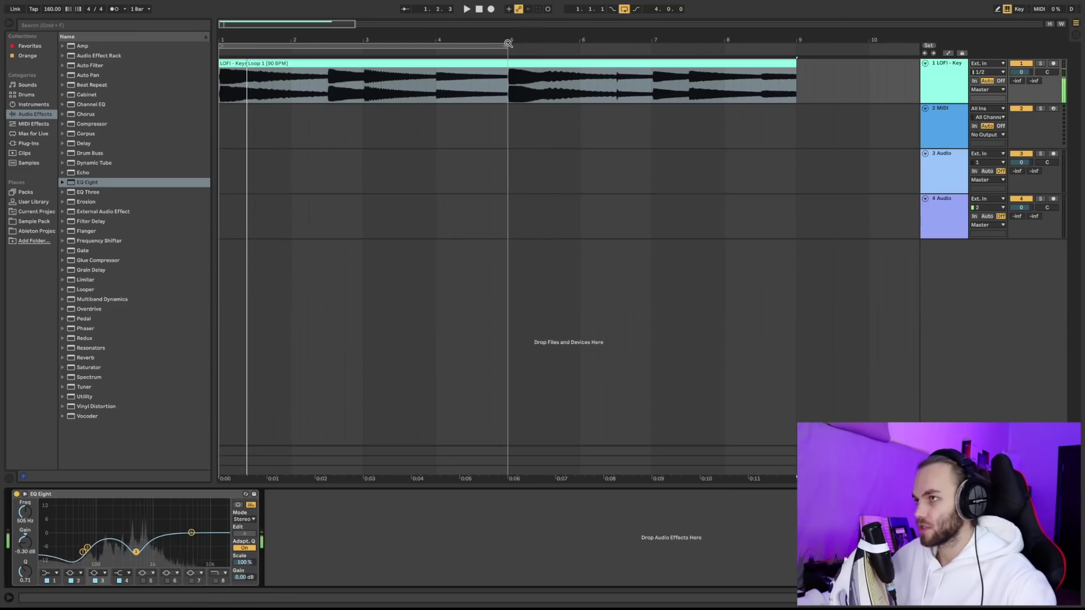
Step: Return the browser to the Sample Pack folder and collapse the 90BPM music loops
left_click(506, 47)
left_click(408, 212)
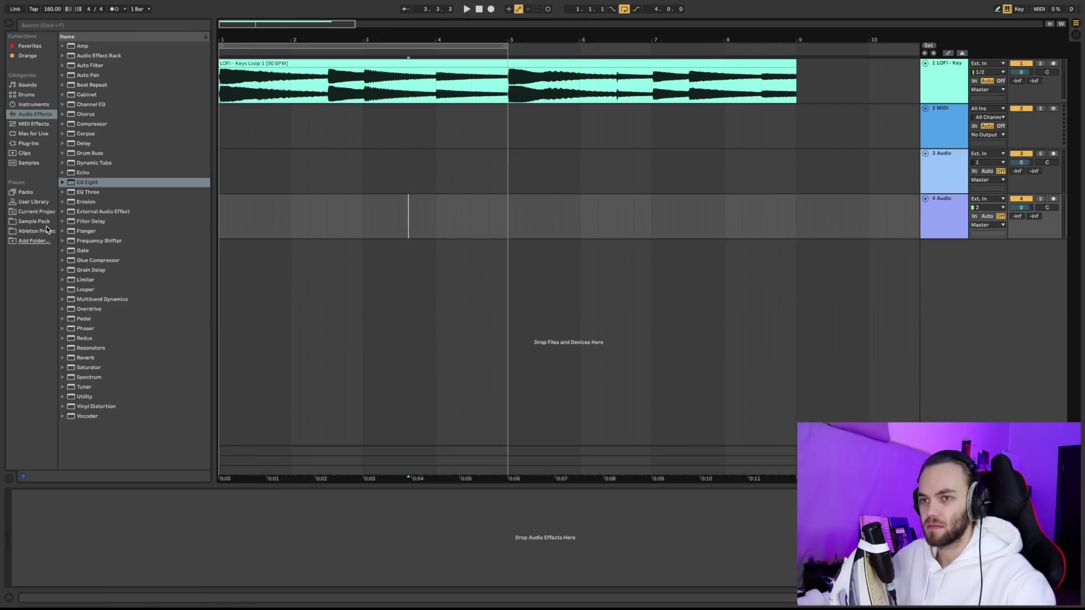
left_click(34, 222)
left_click(82, 202)
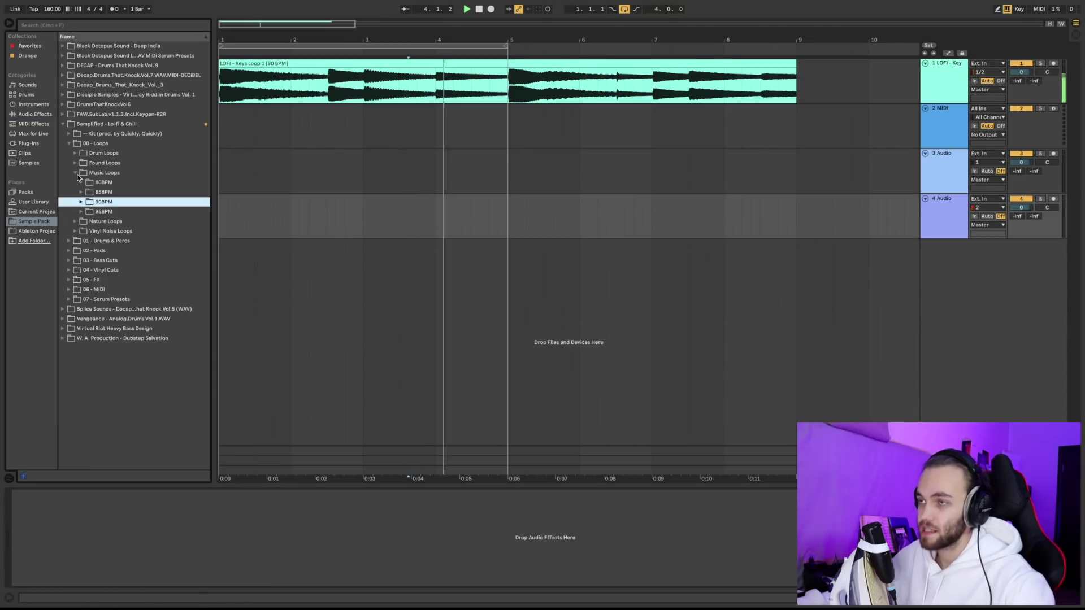
Step: Show the Keys Loop 1 clip's sample settings, set its transposition to -2 st and play it
double_click(310, 63)
key("space")
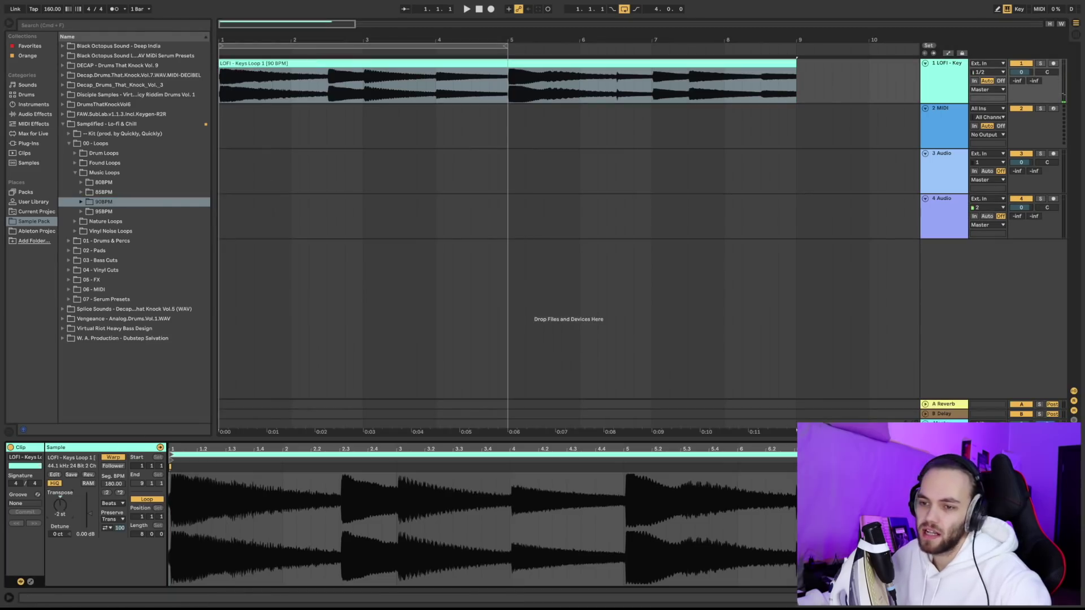
key("space")
left_click_drag(63, 509, 64, 502)
key("space")
key("space")
key("space")
key("space")
key("space")
key("space")
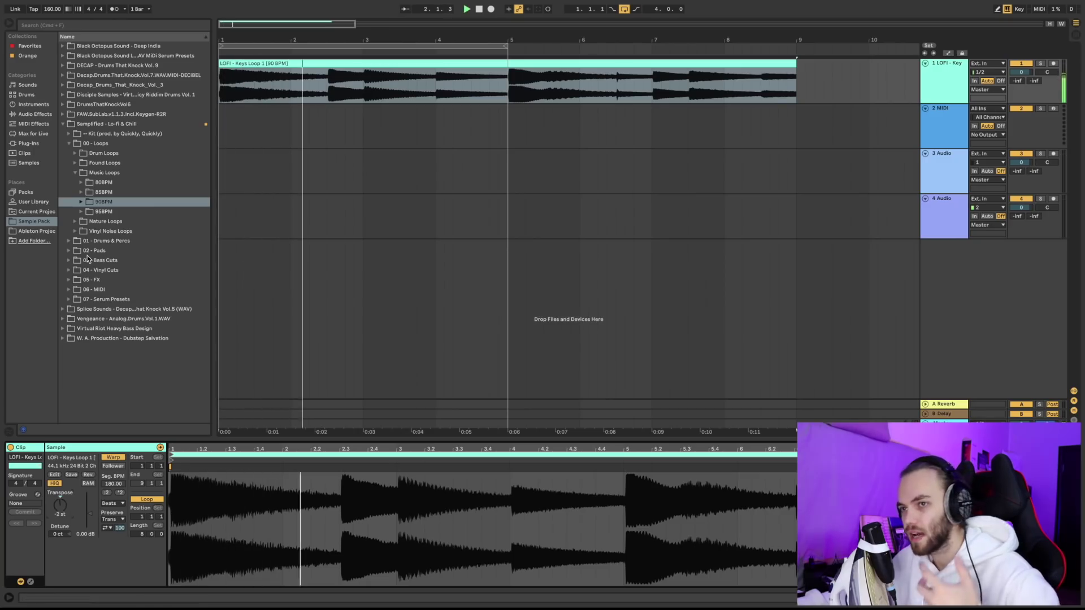
Step: Expand the 01 - Drums & Percs sample folder and delete the second track, the MIDI one
left_click(77, 173)
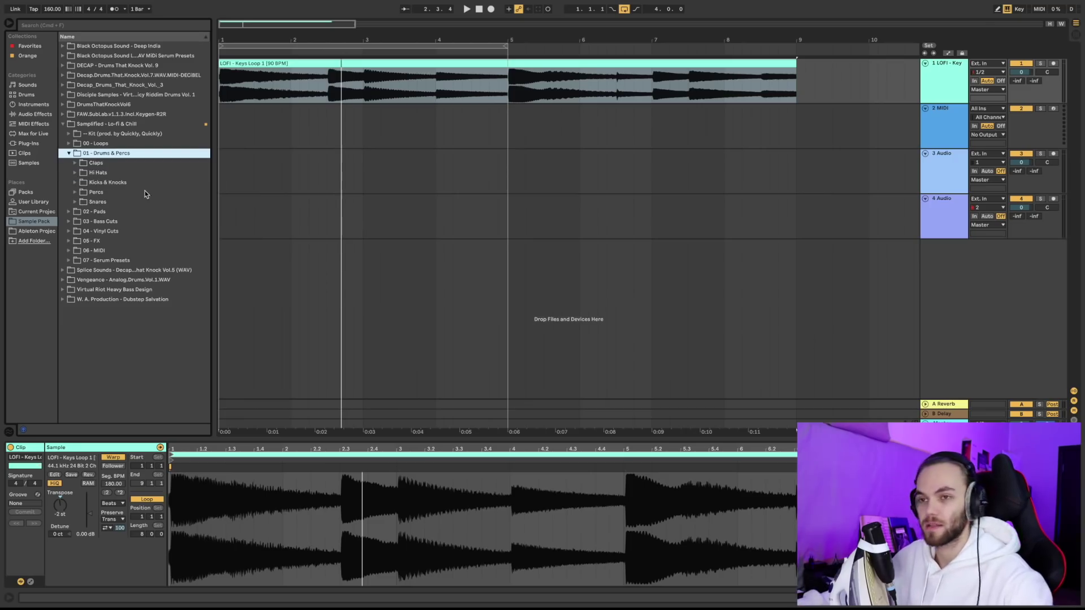
left_click(946, 123)
left_click(957, 178)
left_click(957, 210)
left_click(950, 138)
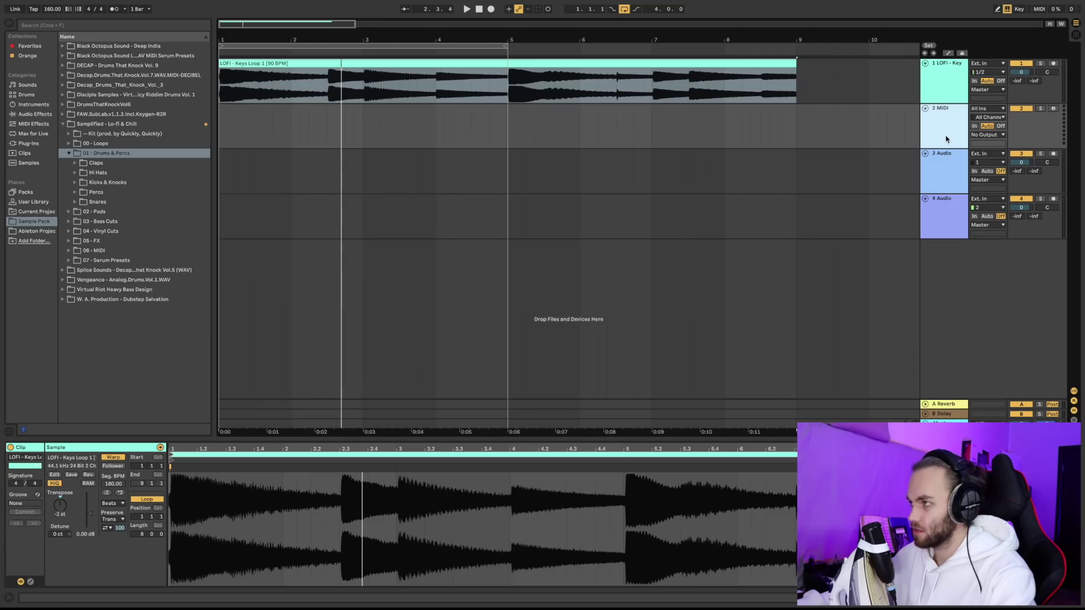
key("Delete")
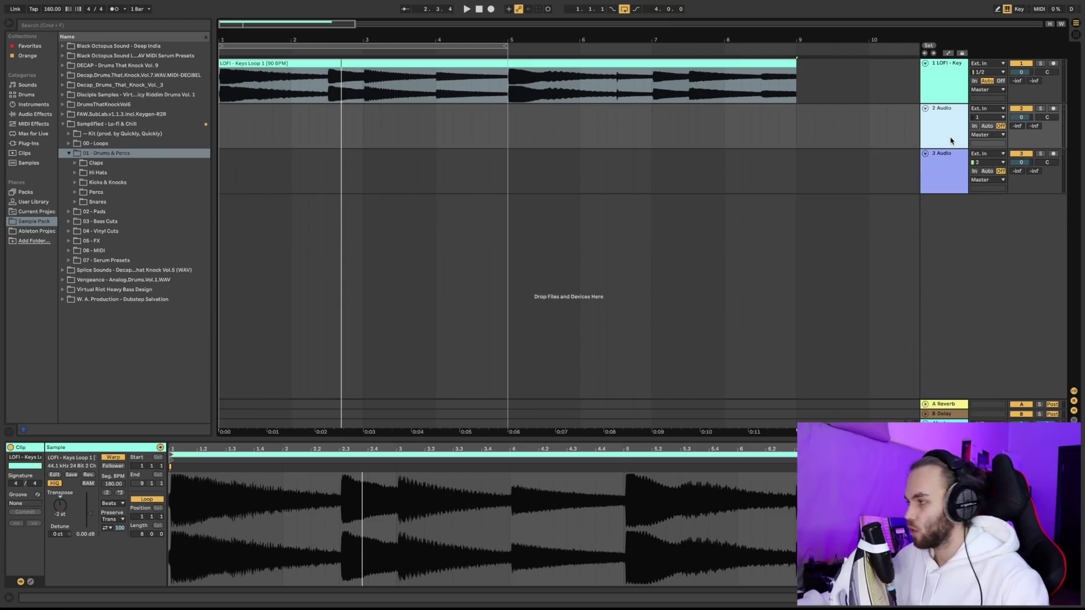
Step: Insert four new audio tracks below the second track
key("super+t")
key("super+t")
key("super+t")
key("super+t")
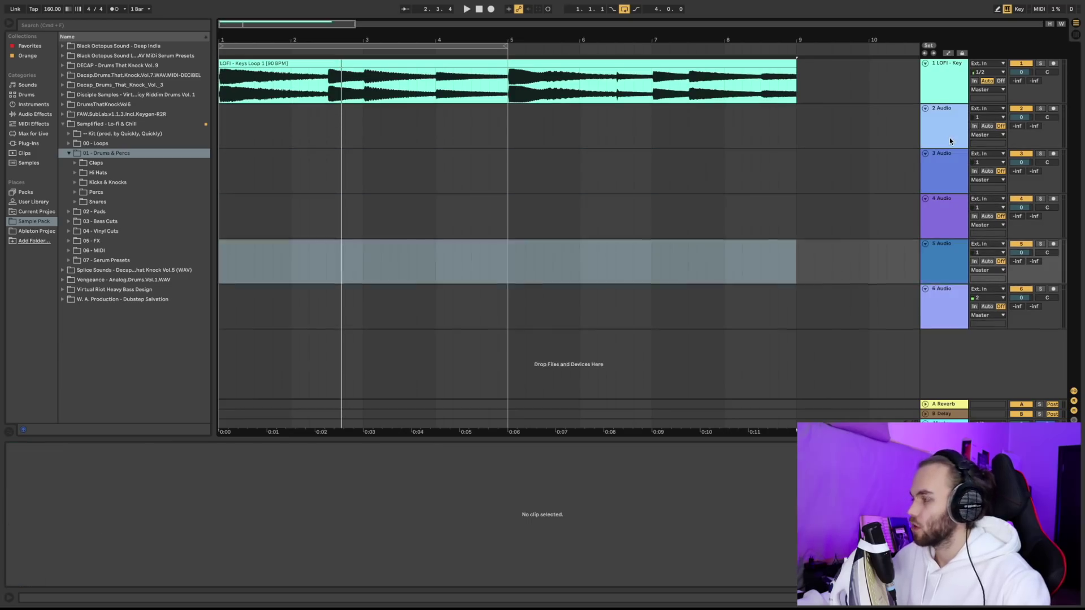
Step: Open the Hi Hats folder and preview several of the closed hi-hat samples while the keys loop plays
left_click(75, 173)
left_click(112, 193)
left_click(114, 212)
left_click(115, 202)
left_click(120, 222)
left_click(127, 250)
left_click(146, 270)
left_click(156, 280)
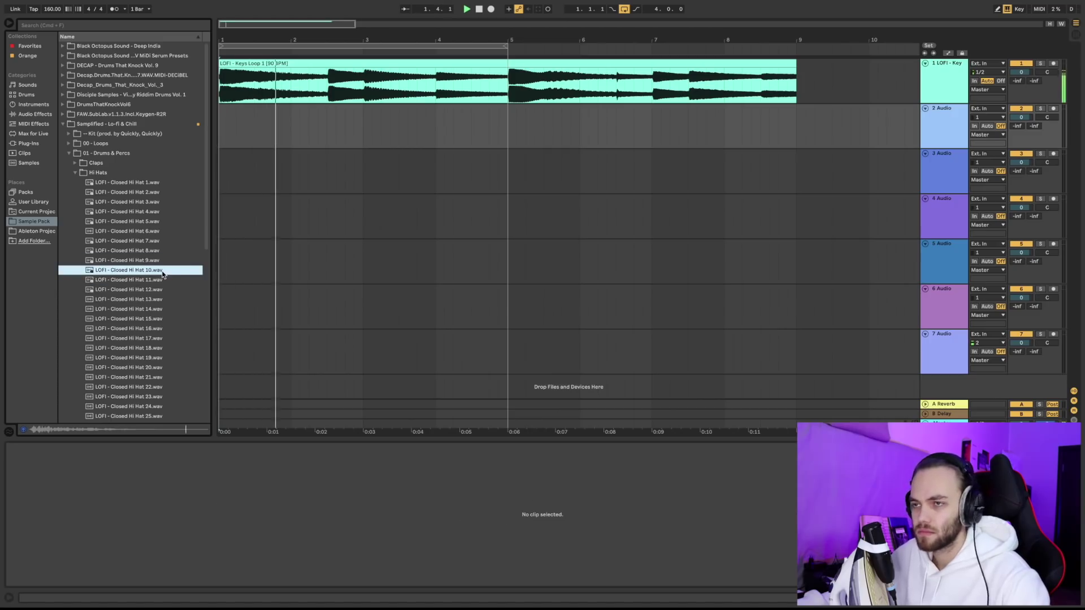
Step: Place LOFI - Closed Hi Hat 10 at bar 1 of the second track
mouse_move(163, 274)
left_mouse_down()
mouse_move(206, 265)
mouse_move(228, 166)
mouse_move(128, 270)
mouse_move(213, 229)
mouse_move(222, 138)
mouse_move(238, 142)
left_mouse_up()
key("plus")
key("plus")
key("minus")
Step: Duplicate the hi-hat clip onto every beat through the end of bar 4
key("ctrl+d")
key("ctrl+d")
key("ctrl+d")
key("ctrl+d")
key("ctrl+d")
key("ctrl+d")
key("ctrl+d")
key("ctrl+d")
key("ctrl+d")
key("ctrl+d")
key("ctrl+d")
key("ctrl+d")
key("ctrl+d")
key("ctrl+d")
key("ctrl+d")
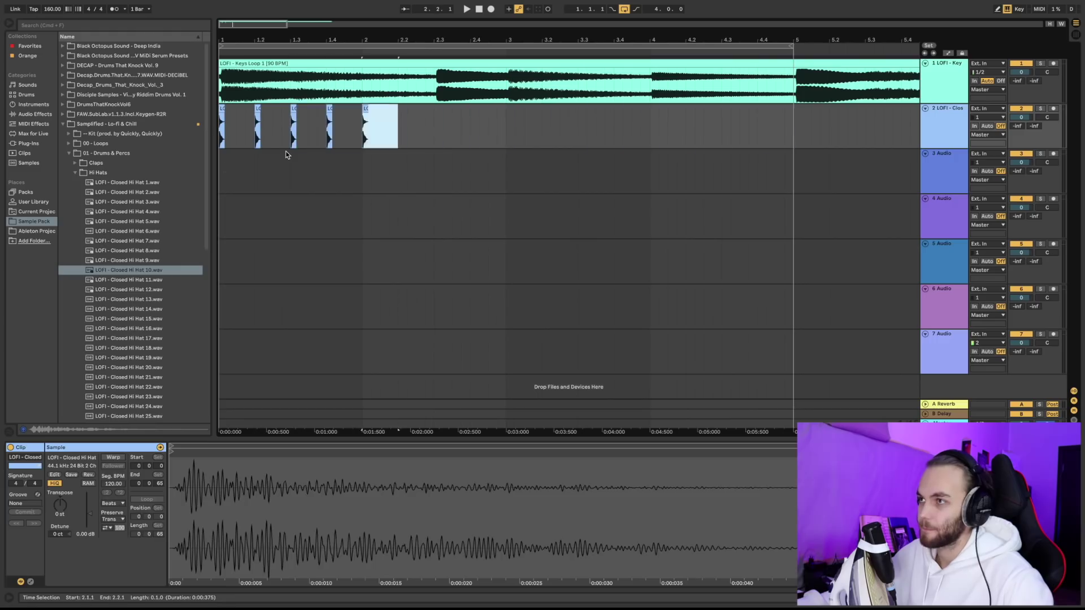
Step: Play the loop from the start and lower the hi-hat track's volume to -10.0 dB
left_click(222, 172)
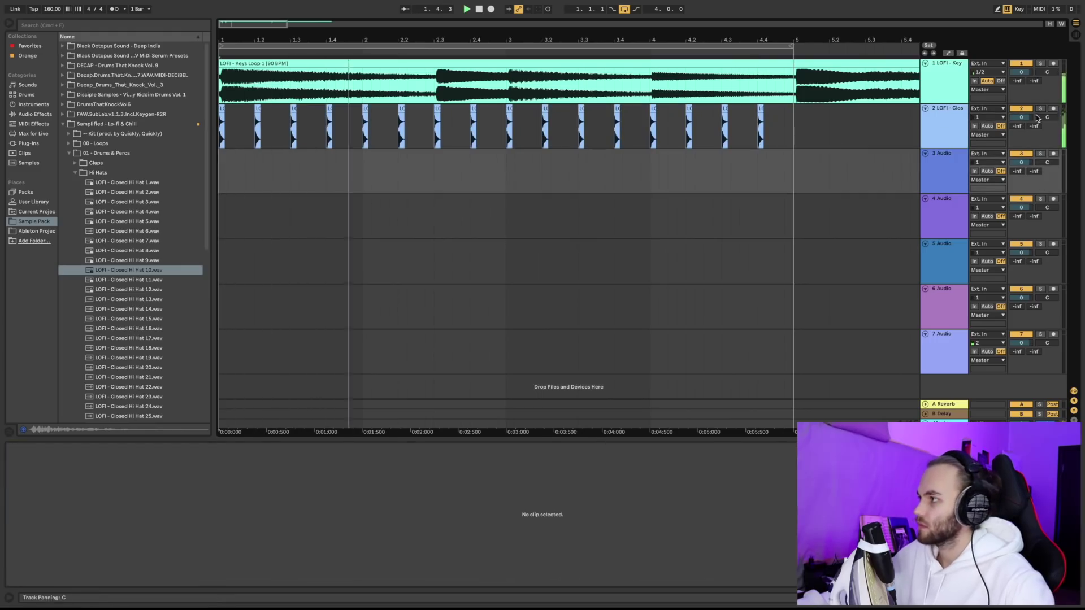
left_click_drag(1021, 118, 1021, 134)
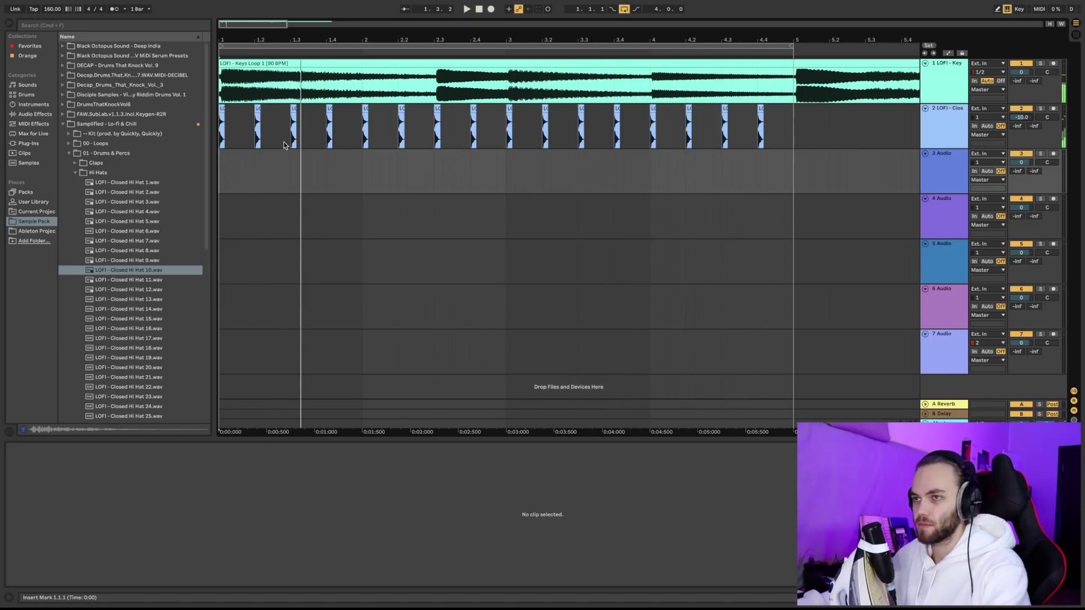
Step: Delete the hi-hat hits on beats 2 and 4 of bar 1
left_click(261, 117)
key("Delete")
left_click(333, 117)
key("Delete")
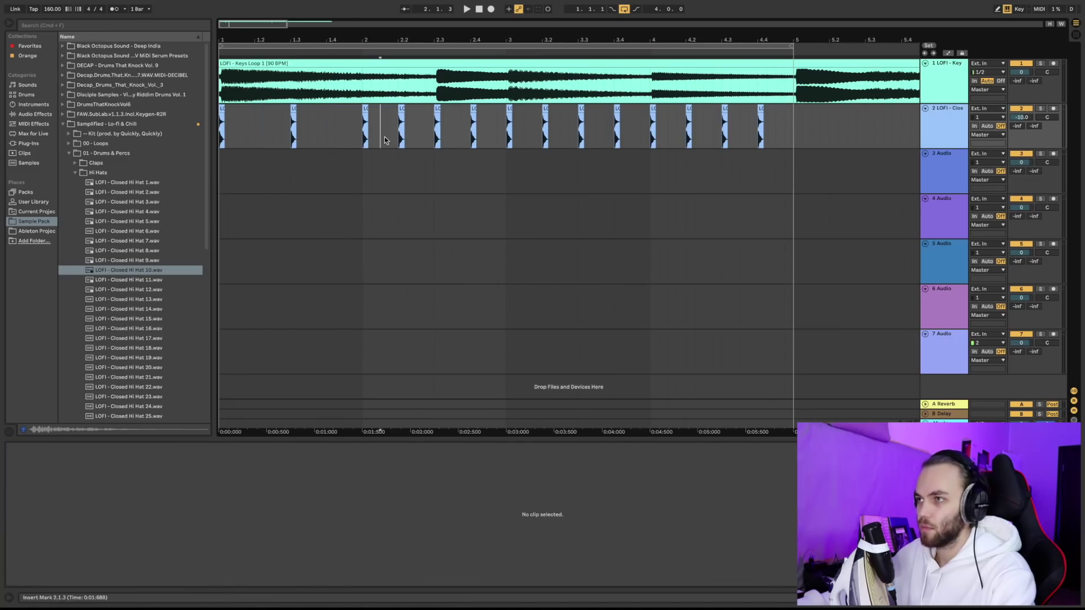
Step: Delete the hi-hat hits on beats 2 to 4 of bars 2 and 3, and on beat 2 of bar 4
left_click_drag(466, 170, 490, 170)
left_click(496, 185)
left_click_drag(403, 150, 381, 137)
key("Delete")
left_click_drag(534, 134, 633, 136)
key("Delete")
left_click_drag(724, 137, 677, 149)
key("Delete")
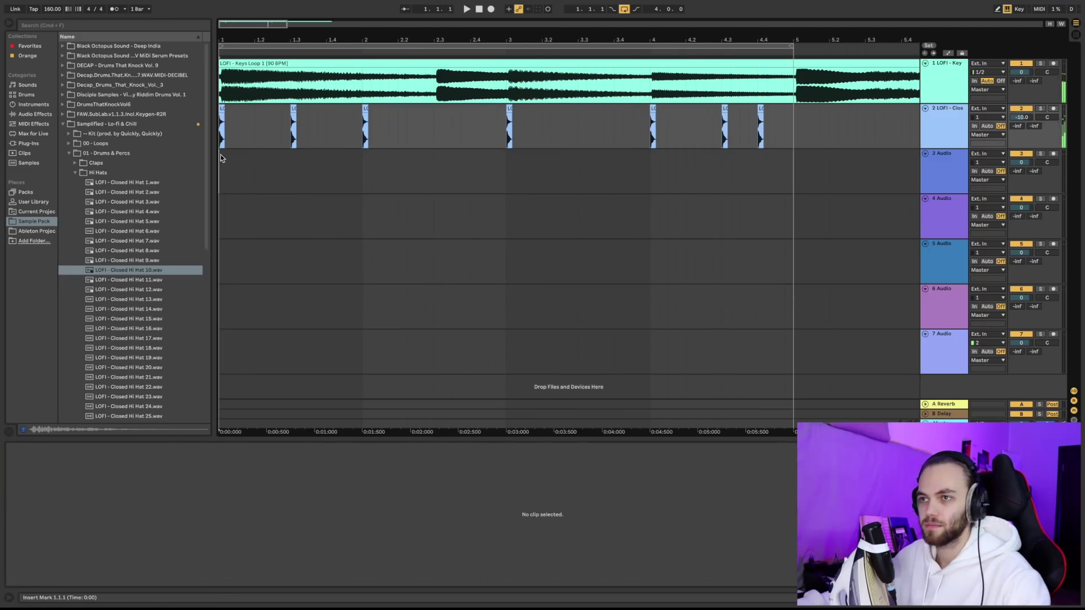
Step: Play the loop from the start and duplicate the hi-hat hit on beat 1 of bar 3 onto beat 3
left_click(220, 155)
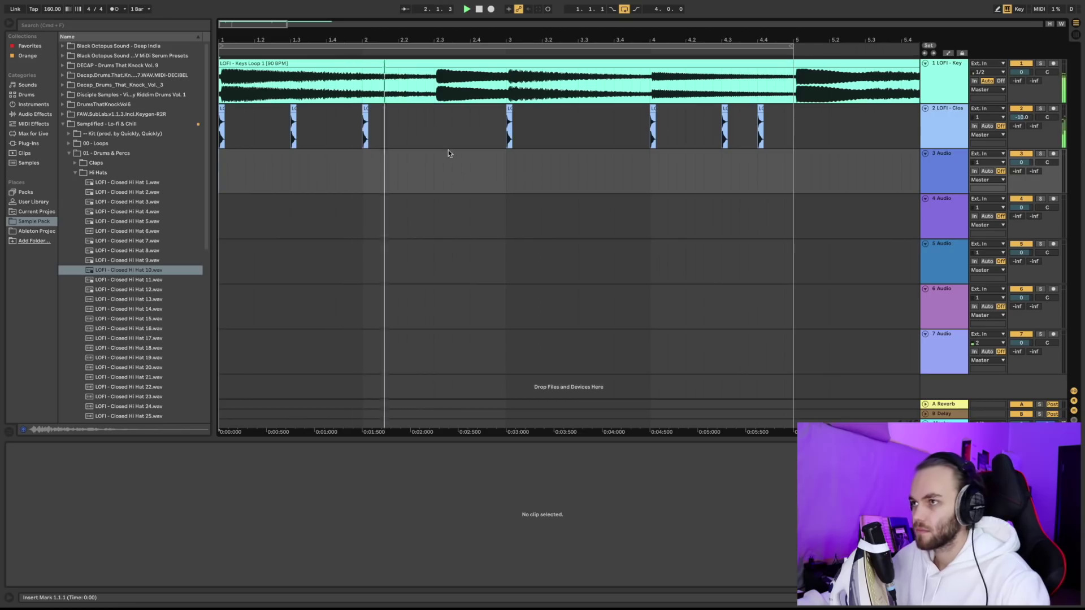
left_click_drag(578, 138, 503, 142)
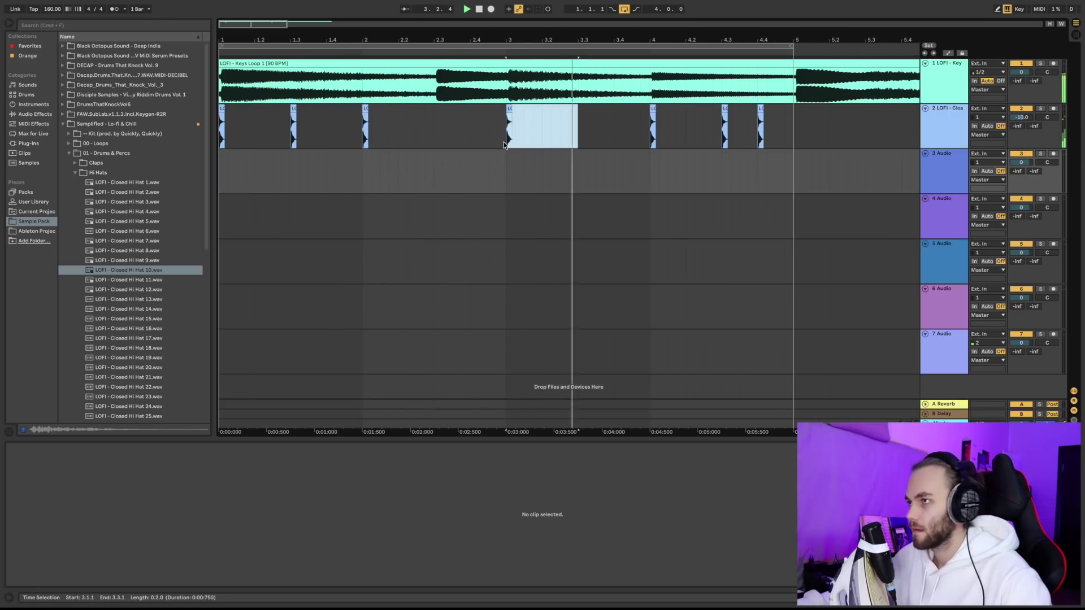
key("ctrl+d")
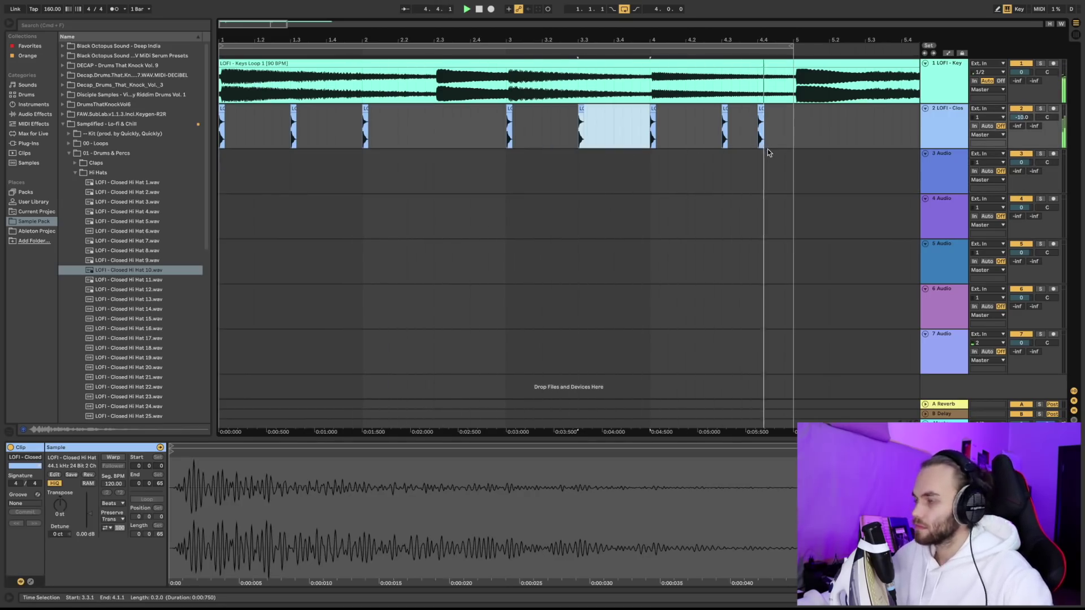
Step: Open the Snares folder of the sample pack and audition various snare samples
left_click(75, 173)
key("space")
left_click(75, 202)
left_click(106, 221)
left_click(105, 242)
left_click(109, 251)
left_click(134, 270)
left_click(147, 310)
left_click(157, 349)
left_click(158, 337)
left_click(153, 349)
left_click(155, 397)
left_click(155, 407)
left_click(157, 416)
scroll(157, 407, "down", 2)
left_click(153, 360)
left_click(149, 388)
left_click(149, 408)
scroll(148, 406, "down", 3)
left_click(148, 383)
Step: Place LOFI - Snare 31.wav on the third track at beat 3 of bar 1
left_click_drag(136, 388, 285, 176)
left_click(238, 178)
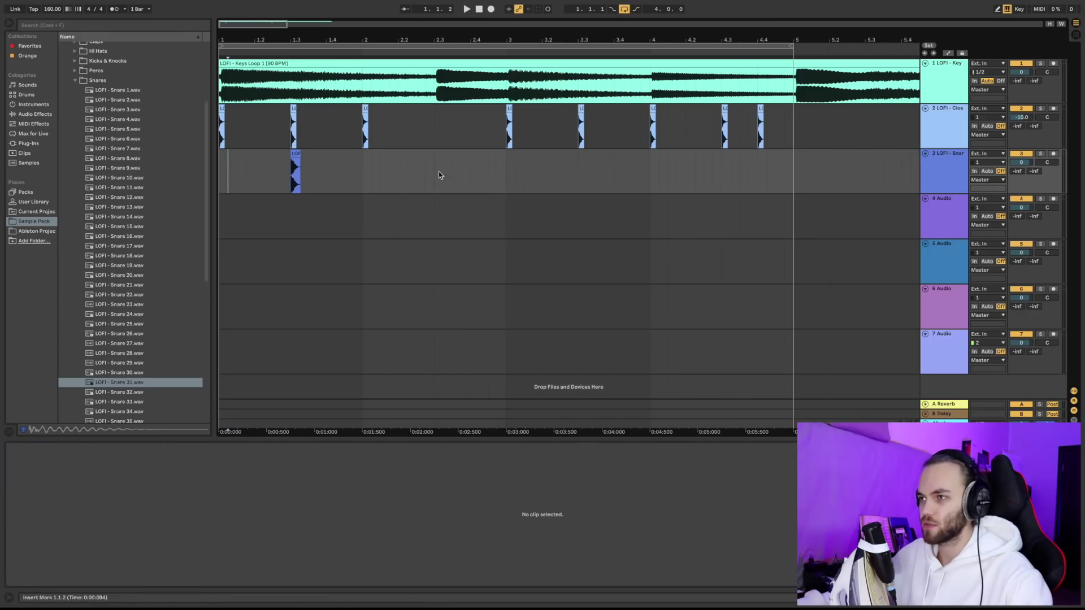
left_click_drag(363, 182, 776, 181)
left_click(774, 178)
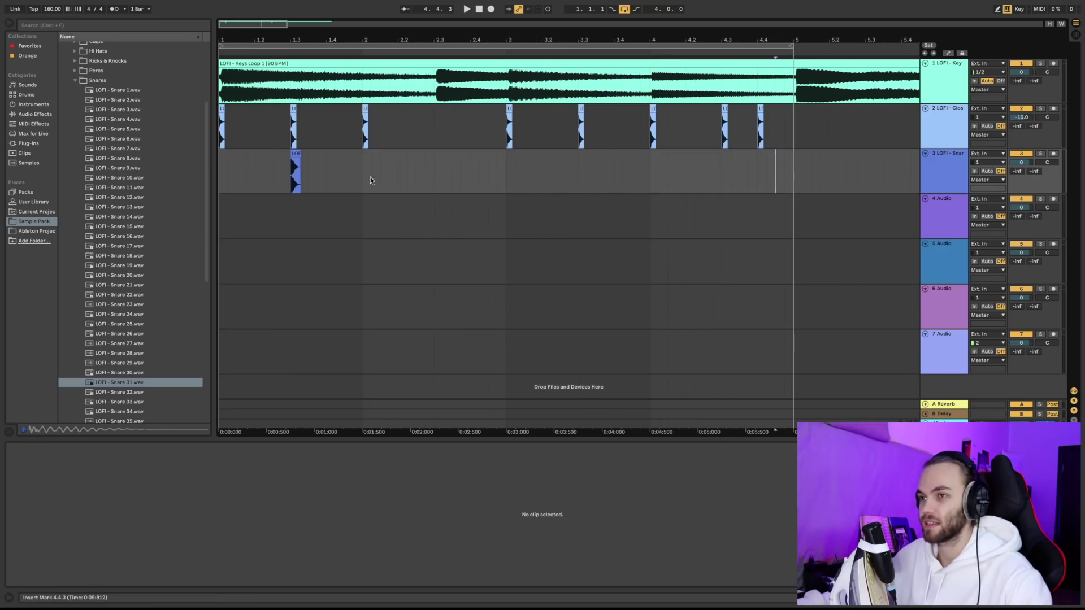
left_click_drag(243, 179, 788, 162)
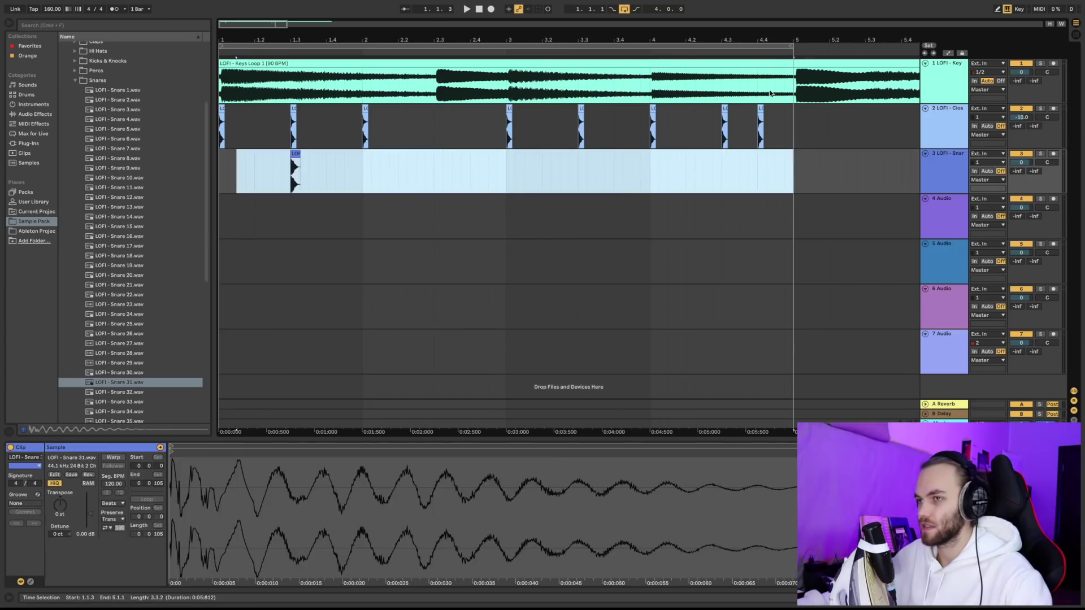
left_click(255, 182)
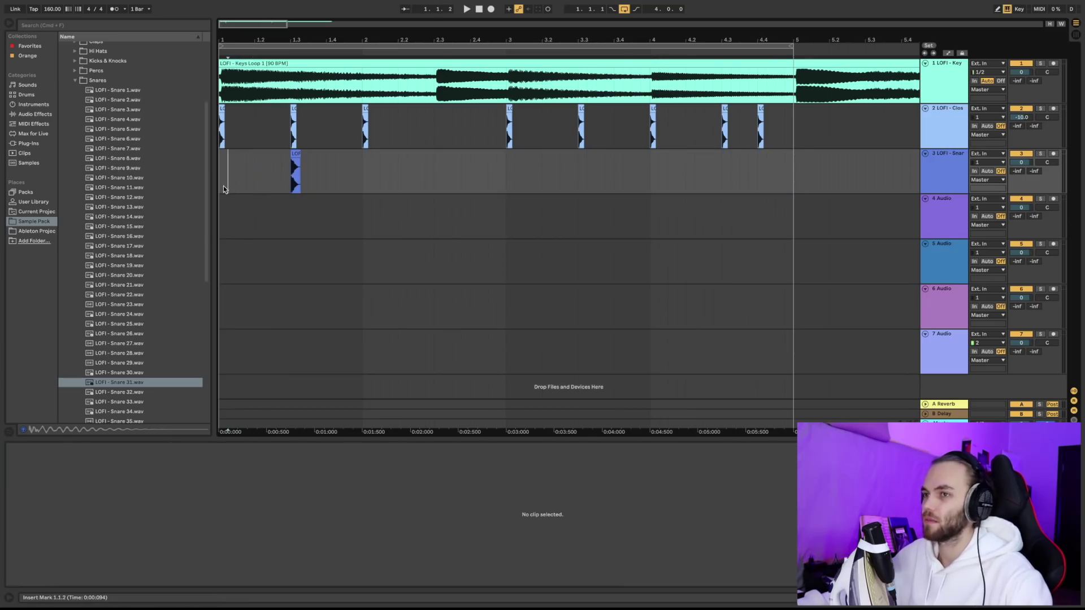
Step: Play the loop and duplicate the one-bar snare pattern into bars 2, 3 and 4
key("space")
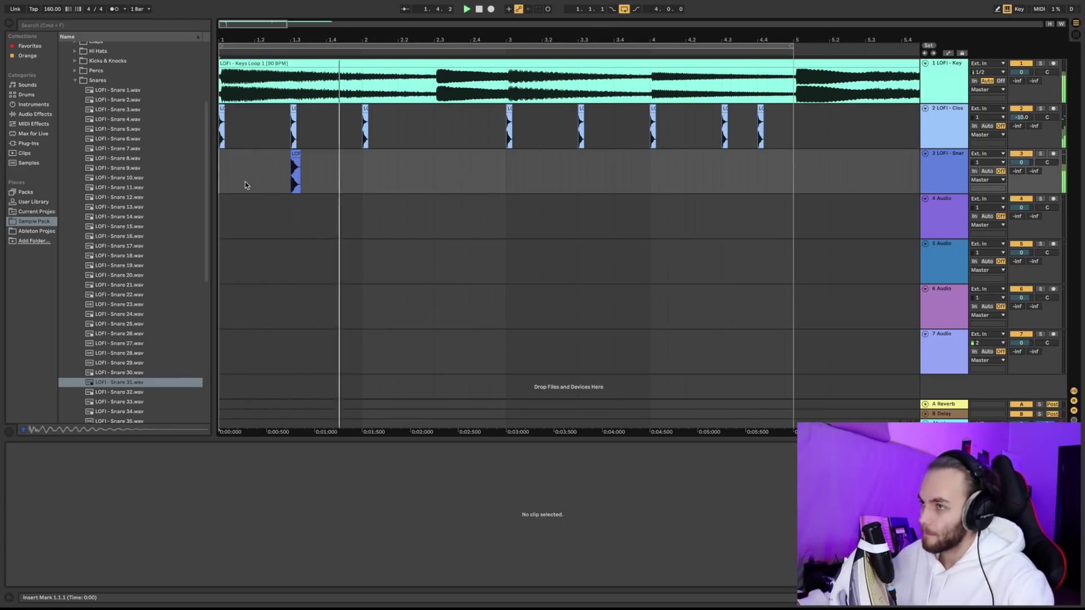
left_click_drag(361, 180, 211, 186)
key("super+d")
key("super+d")
key("super+d")
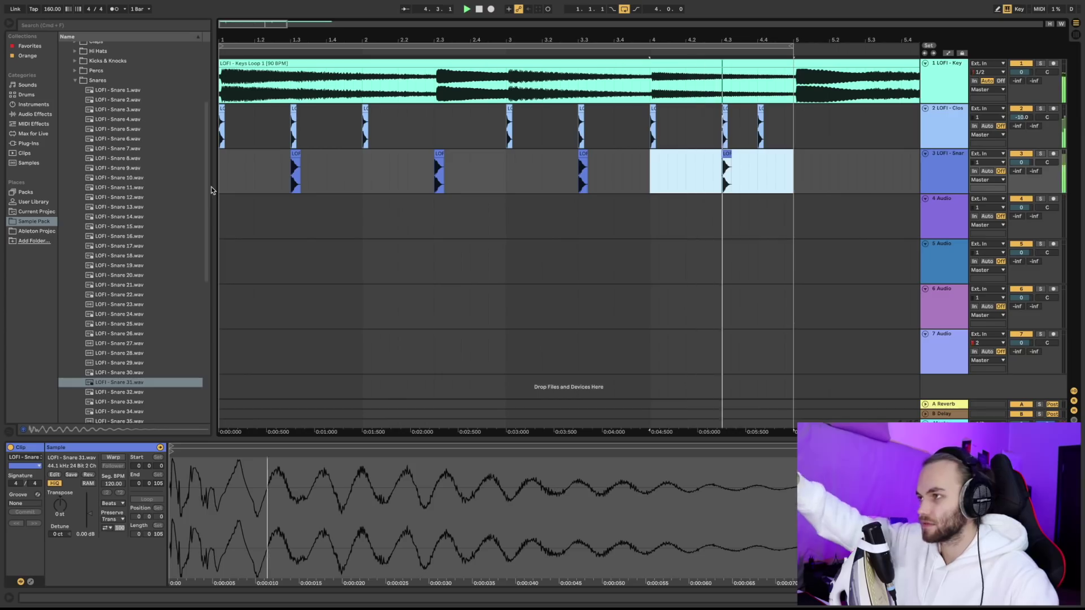
left_click(354, 233)
Step: Place LOFI - Kick 2.wav from the Kicks & Knocks folder at the start of bar 1 on the fourth track
scroll(85, 147, "up", 2)
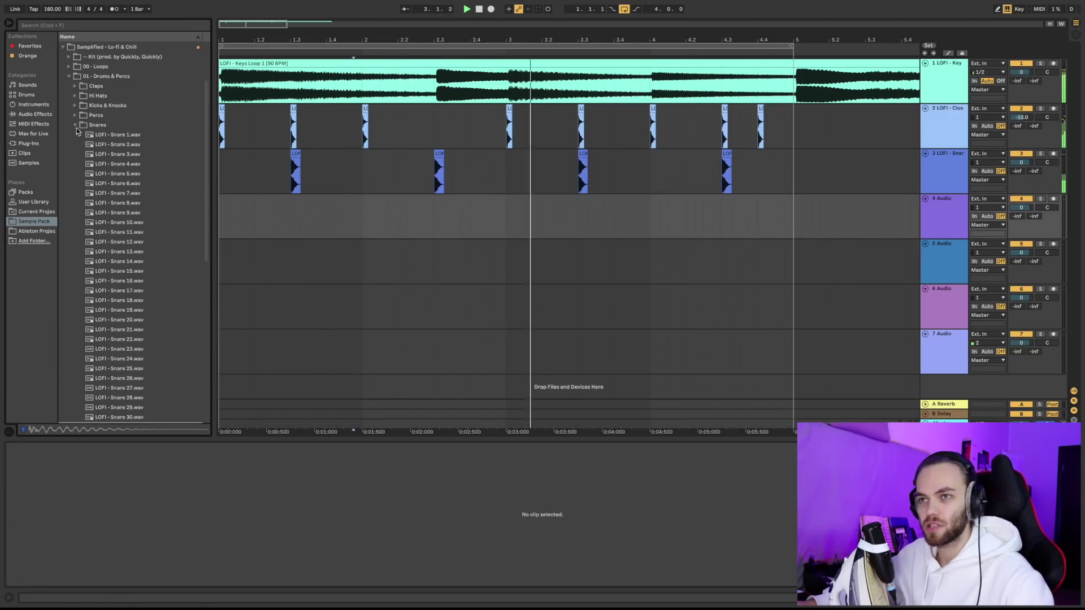
left_click(76, 123)
left_click(74, 174)
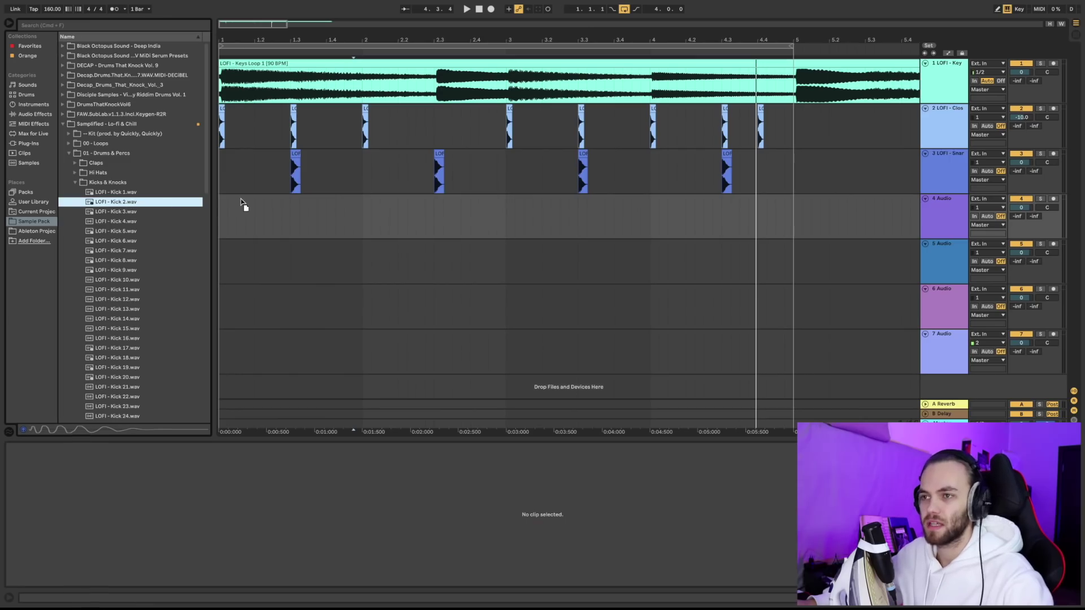
left_click_drag(240, 200, 250, 228)
Step: Duplicate the kick onto beat 2 of bar 2, and repeat the two-bar kick pattern in bars 3 and 4
left_click_drag(392, 226, 222, 225)
key("ctrl+d")
left_click_drag(506, 231, 220, 230)
key("super+d")
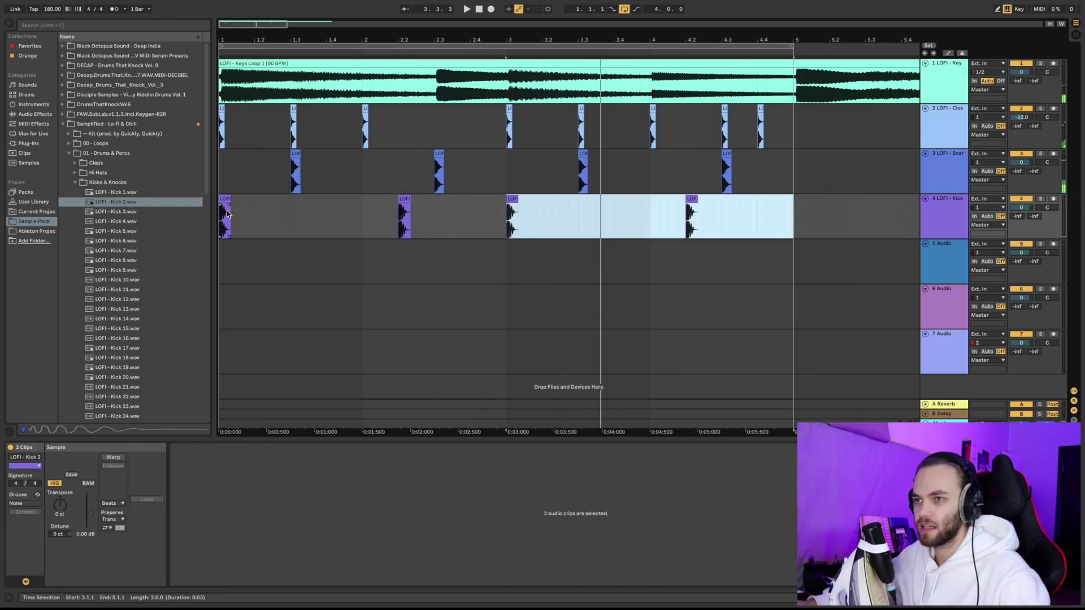
Step: Try the bar 2 kick on the bar's first beat, listen to the loop, and restore the previous kick pattern
left_click(221, 223)
left_click_drag(410, 200, 366, 213)
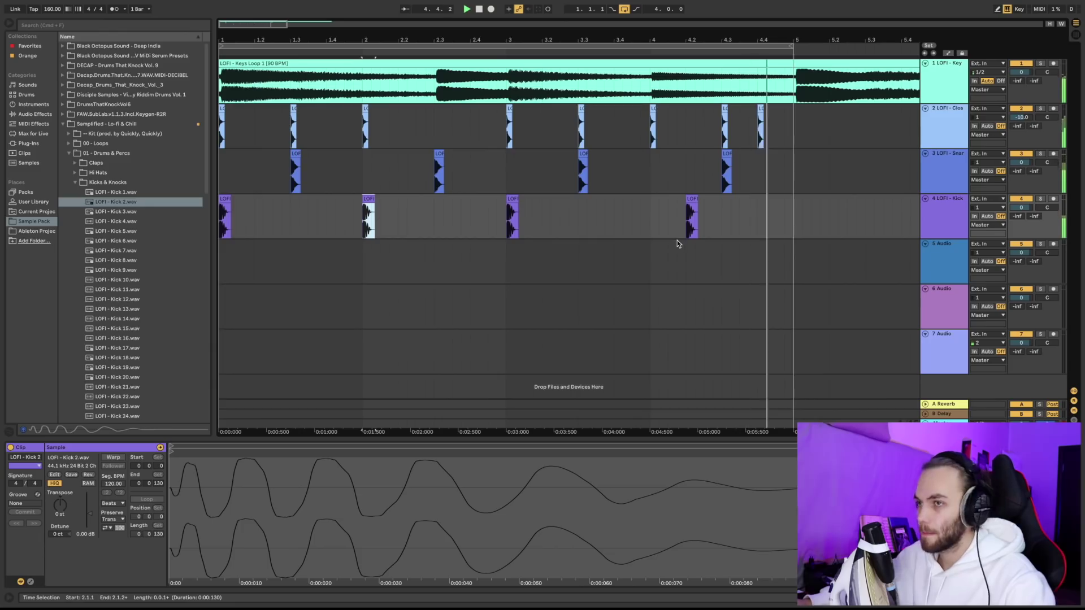
key("space")
key("super+z")
key("super+z")
left_click(239, 227, "shift")
key("super+d")
left_click(222, 227)
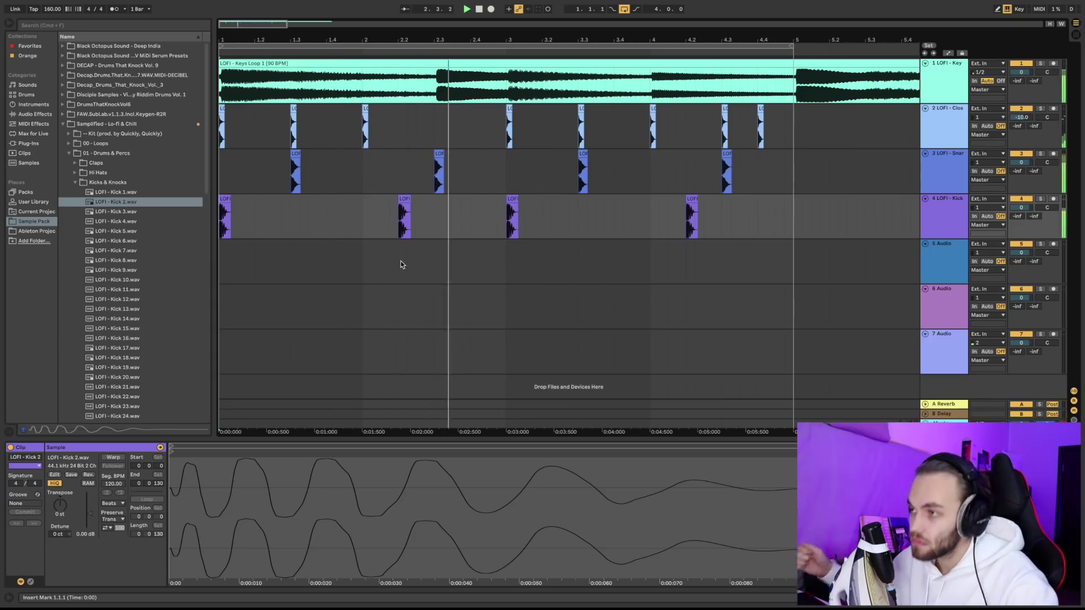
Step: Duplicate the bar 4 kick to just after beat 4 of the same bar and nudge the copy slightly later
left_click_drag(741, 232, 658, 240)
key("super+d")
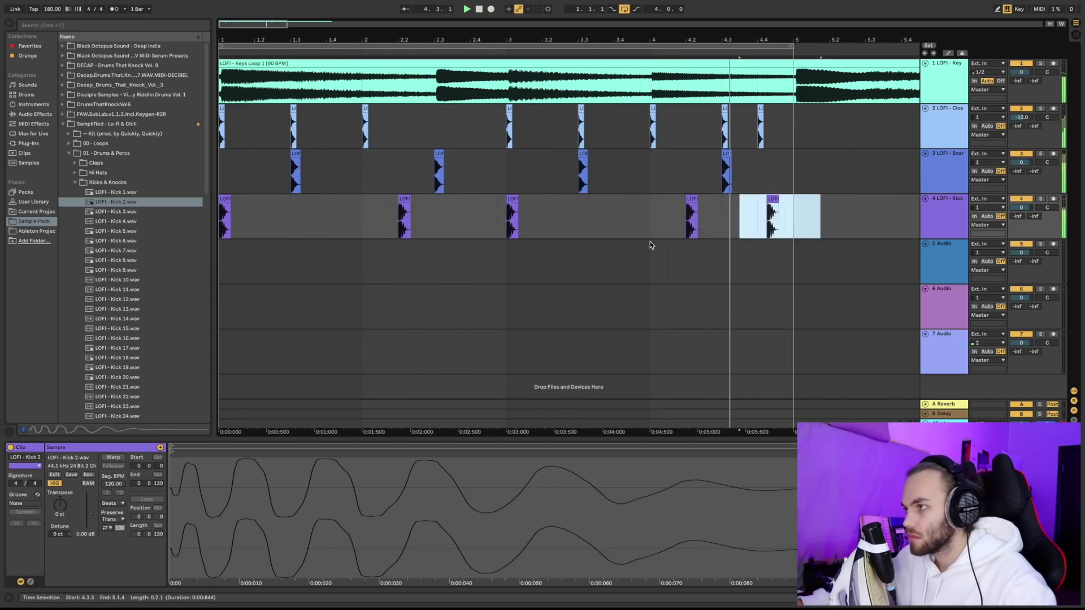
left_click(744, 215)
scroll(779, 209, "up", 5)
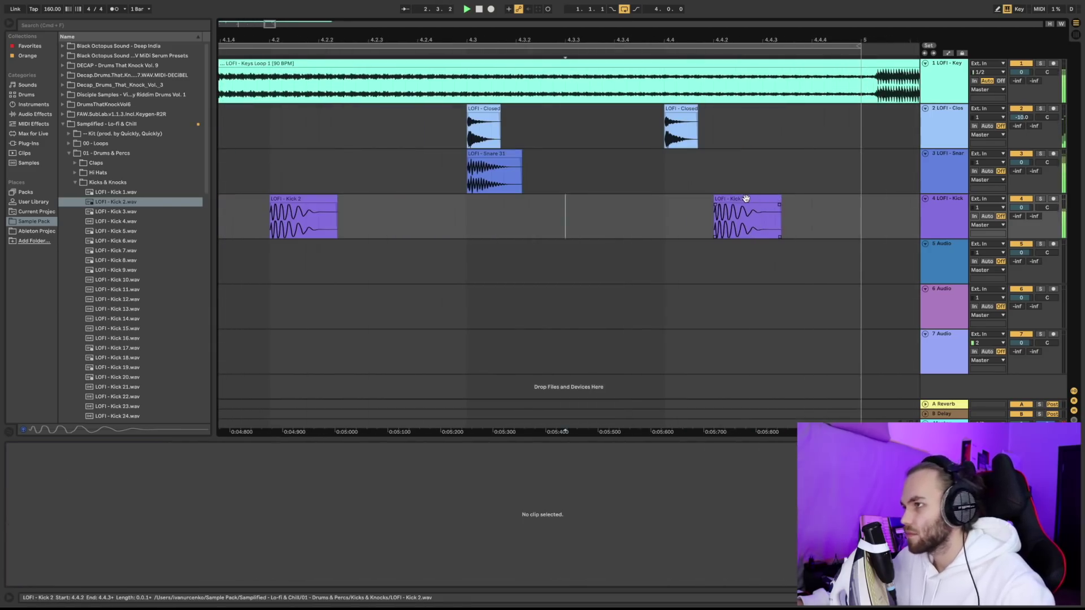
left_click_drag(731, 199, 744, 199)
left_click(651, 220)
scroll(639, 226, "down", 10)
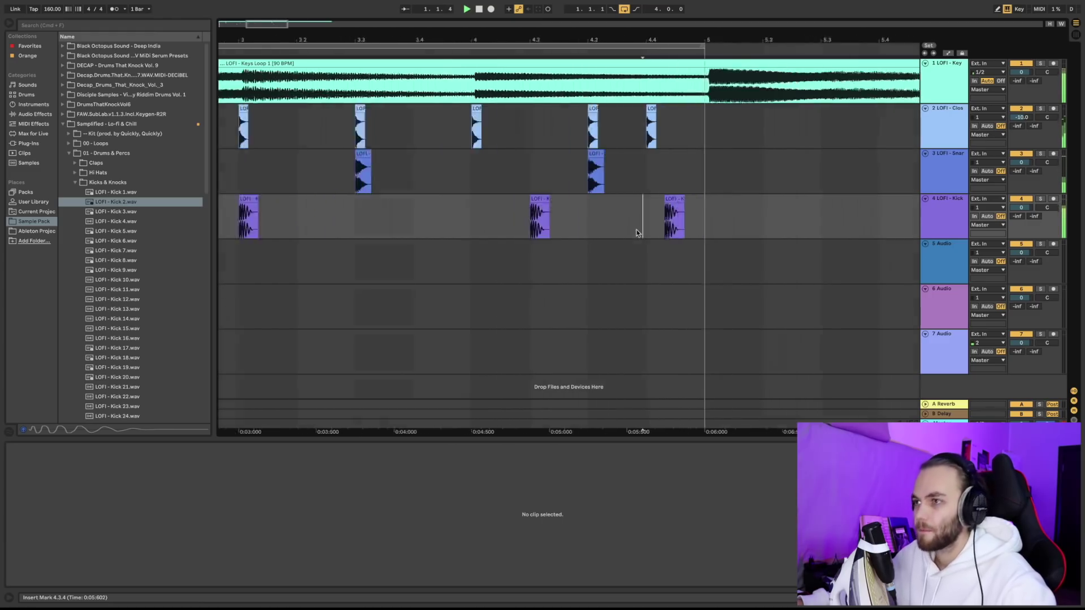
Step: Examine how the kick, snare and hi-hat hits in bars 2 to 4 line up with the beat grid
scroll(653, 212, "up", 6)
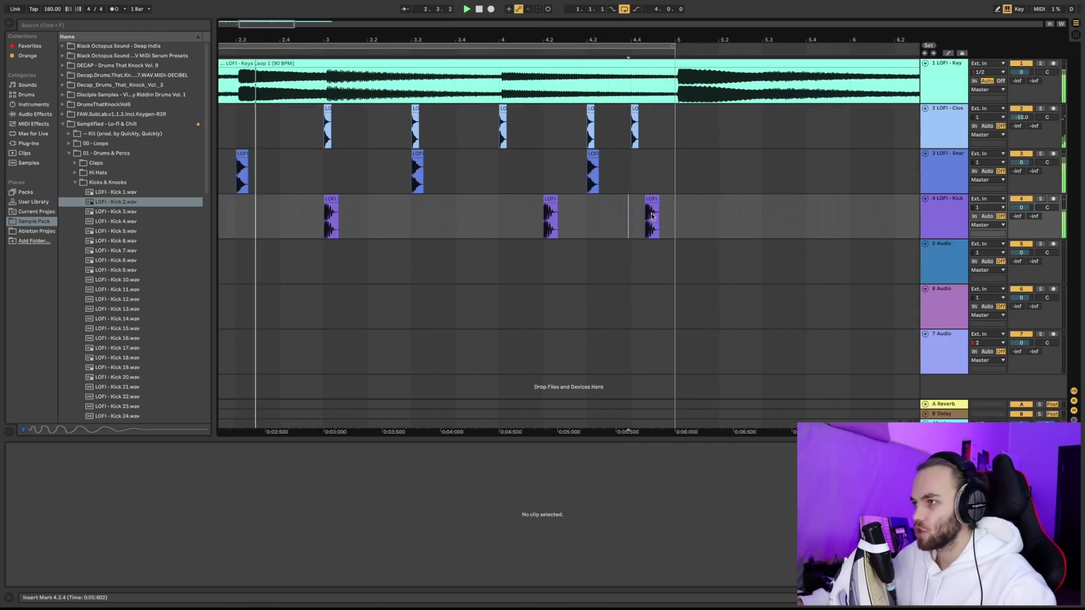
scroll(655, 217, "up", 2)
key("space")
scroll(649, 218, "down", 4)
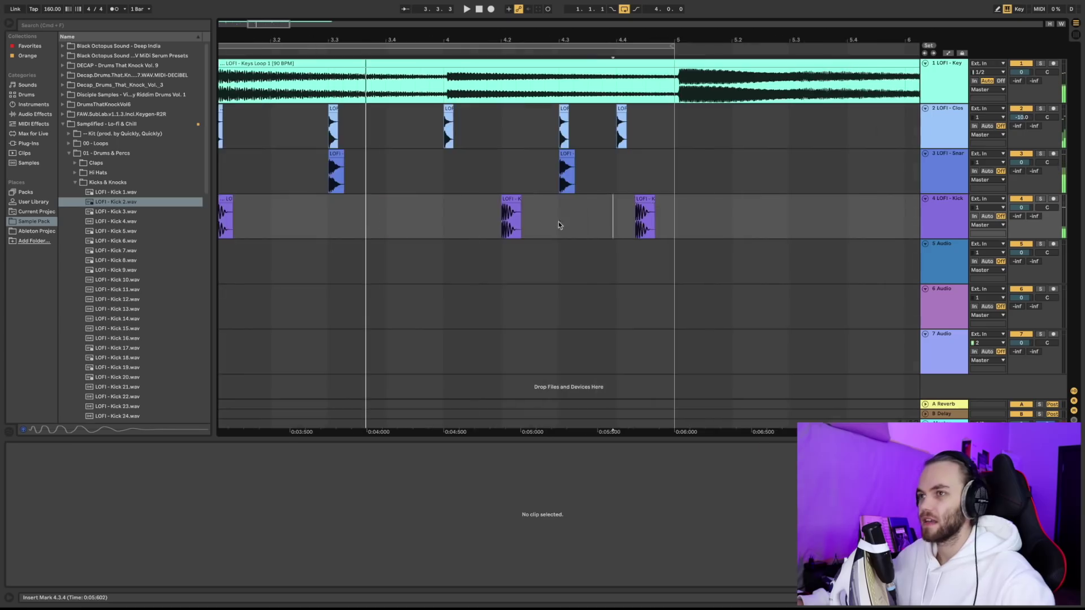
scroll(292, 229, "left", 4)
scroll(299, 210, "up", 5)
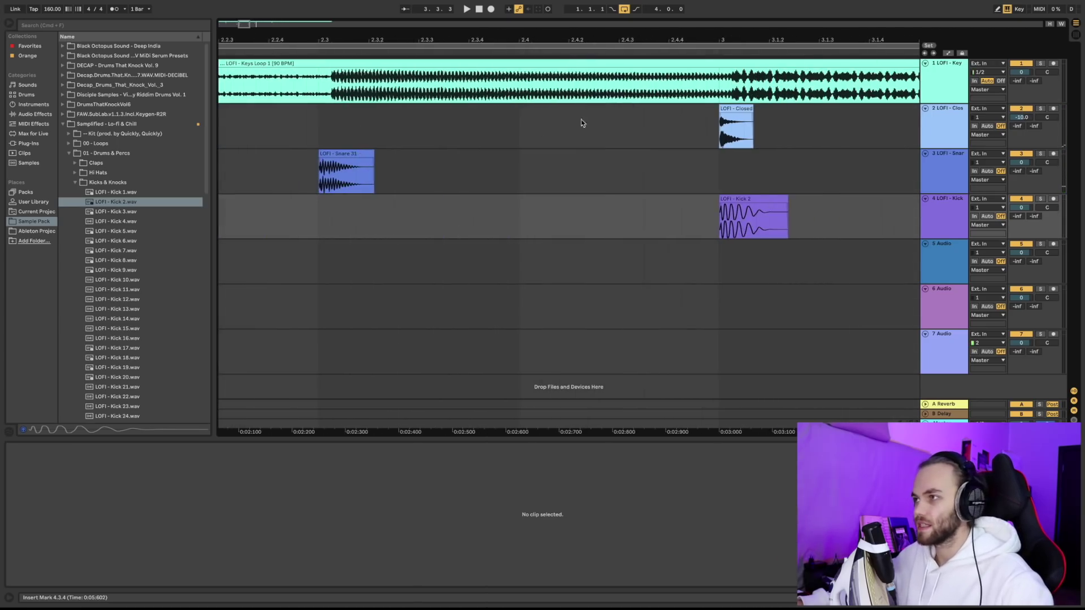
scroll(791, 141, "up", 6)
scroll(791, 133, "down", 3)
scroll(276, 183, "down", 5)
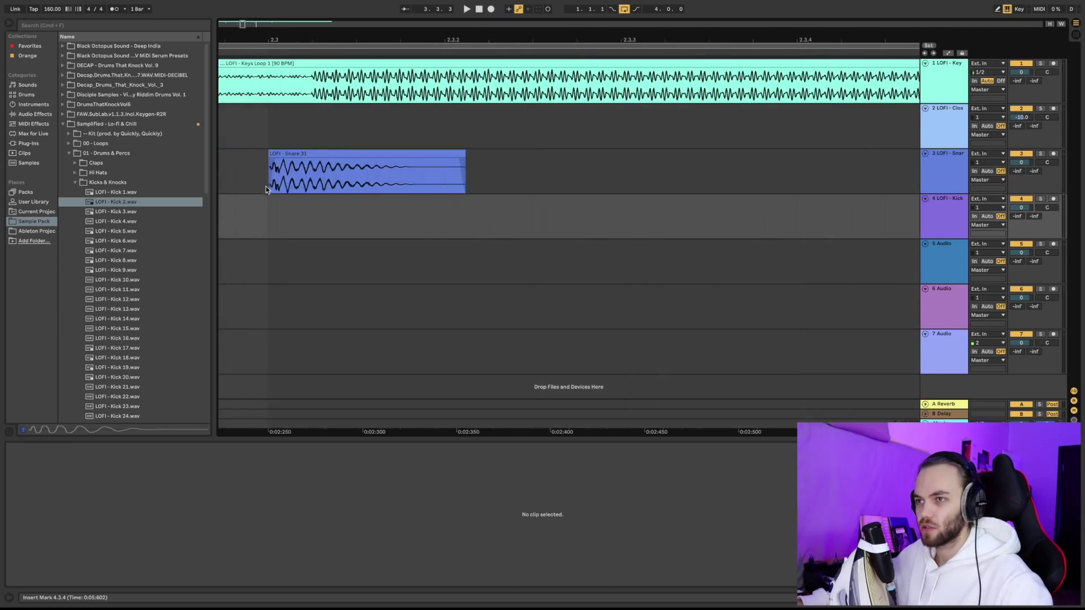
scroll(255, 203, "down", 6)
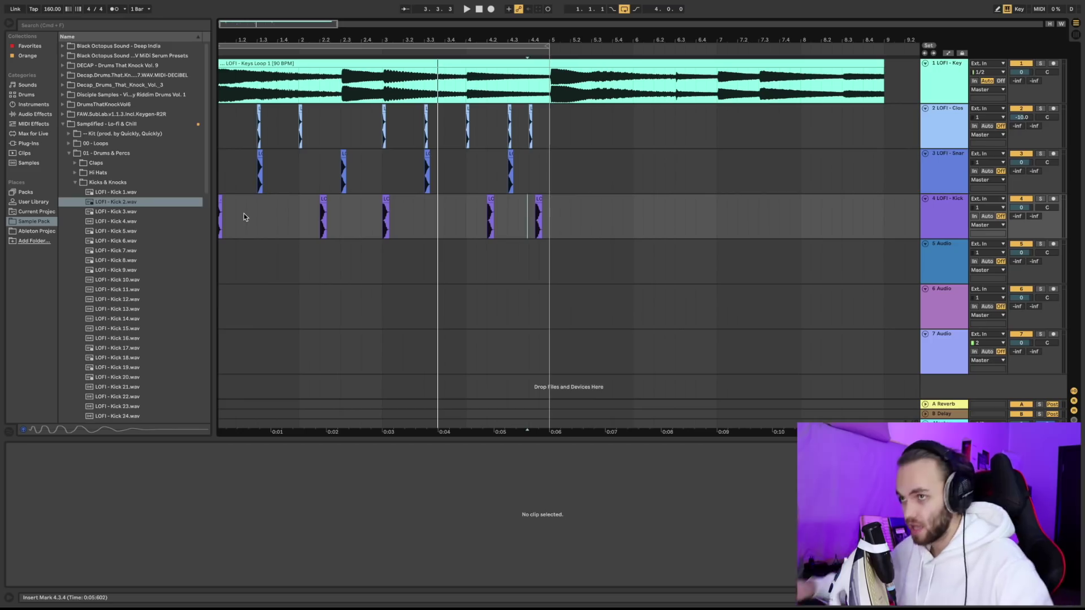
key("space")
key("space")
Step: Try shifting the second and third hi-hat hits earlier and the first snare hit later, and play the loop
scroll(239, 214, "up", 2)
scroll(240, 214, "left", 1)
left_click_drag(280, 109, 265, 108)
left_click_drag(281, 153, 255, 168)
left_click(337, 119)
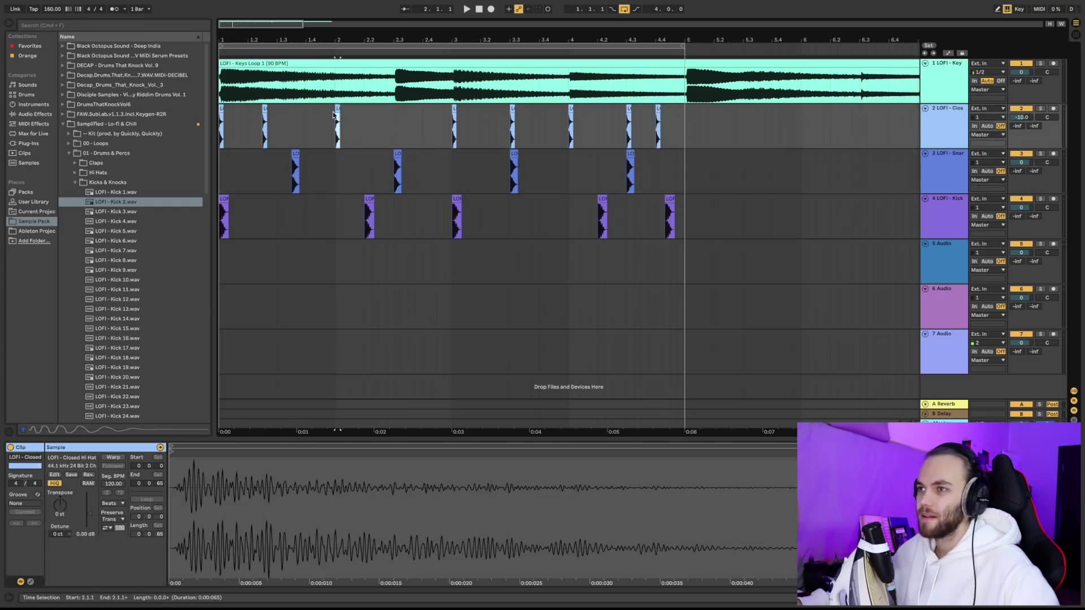
left_click_drag(337, 109, 315, 108)
left_click(286, 191)
key("space")
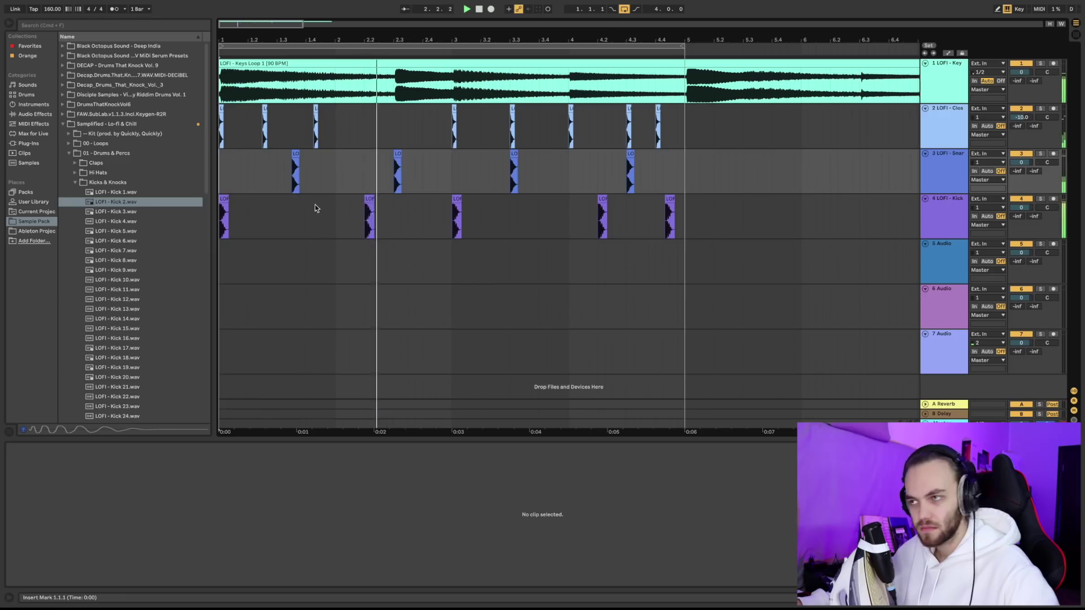
Step: Undo the hi-hat and snare shifts and play the loop from the start
key("space")
key("super+z")
key("super+z")
key("super+z")
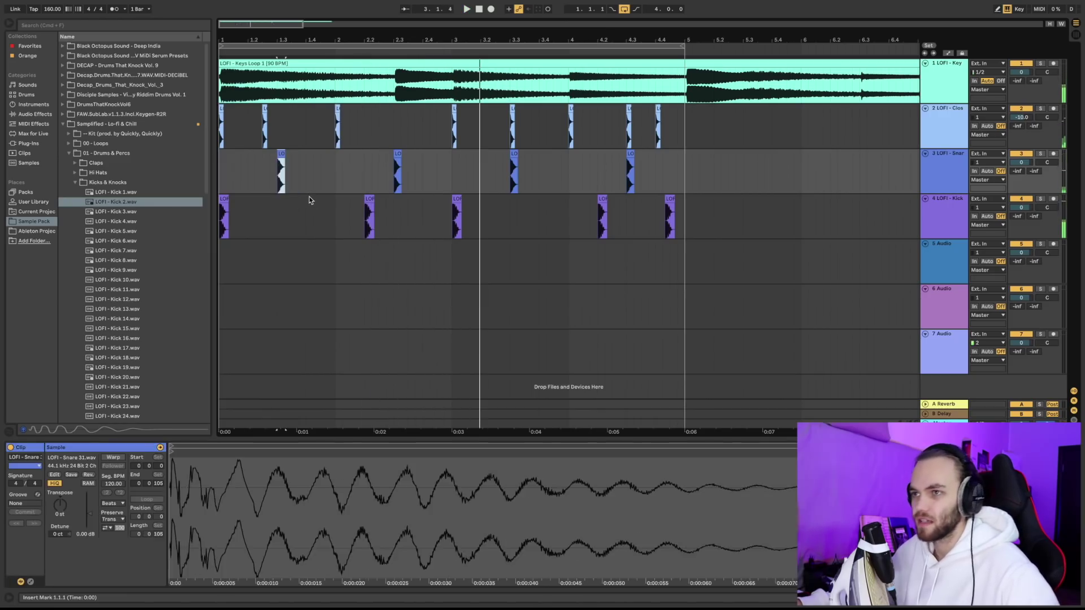
key("space")
key("space")
left_click(223, 184)
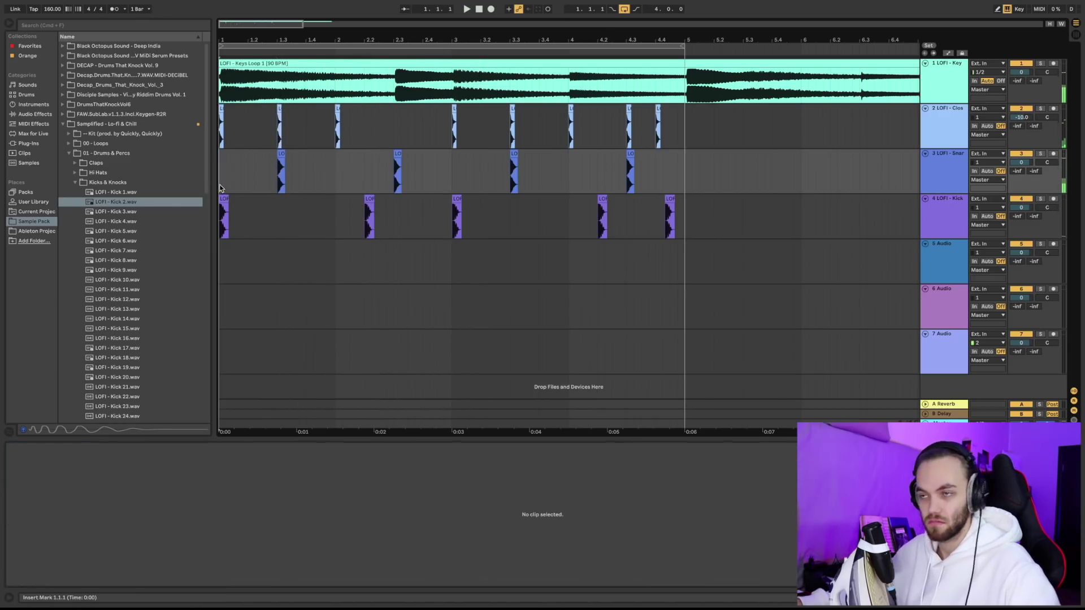
key("space")
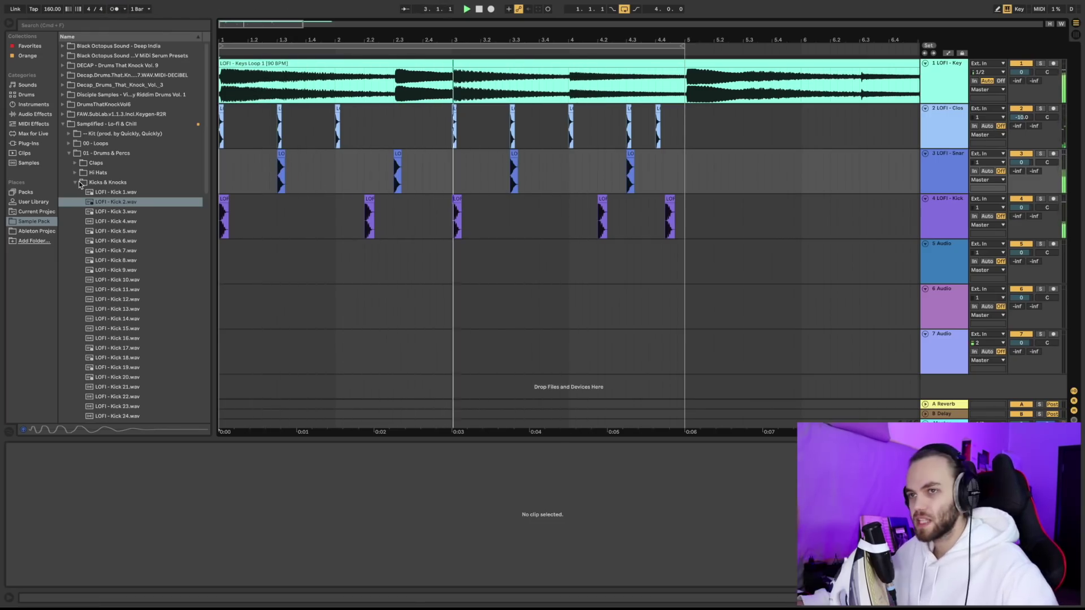
Step: Add a Wavetable instrument on a new MIDI track directly below the kick track
left_click(75, 182)
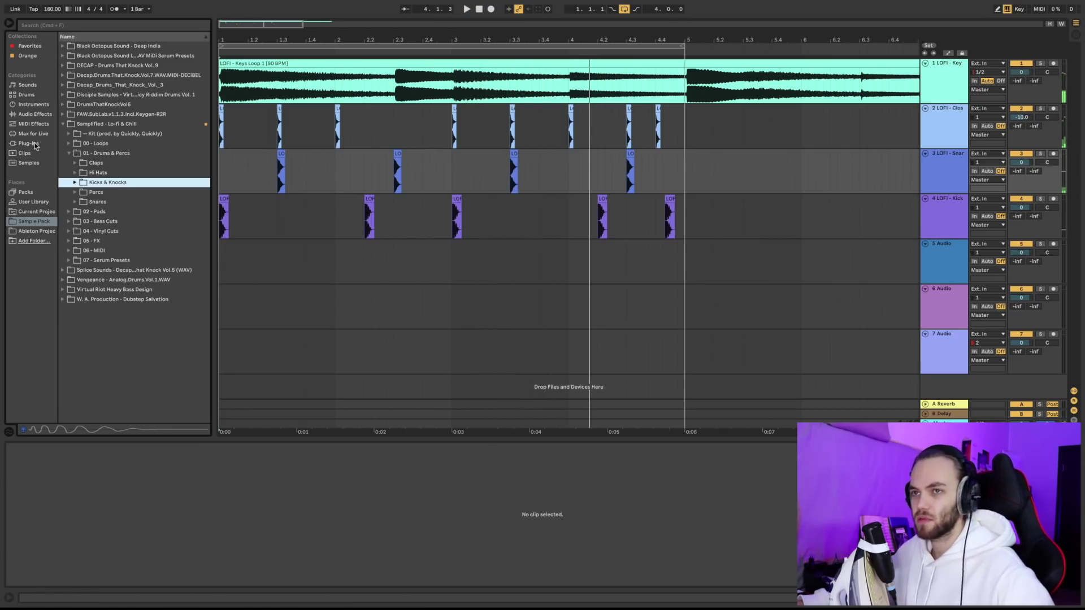
left_click(34, 105)
left_click(87, 151)
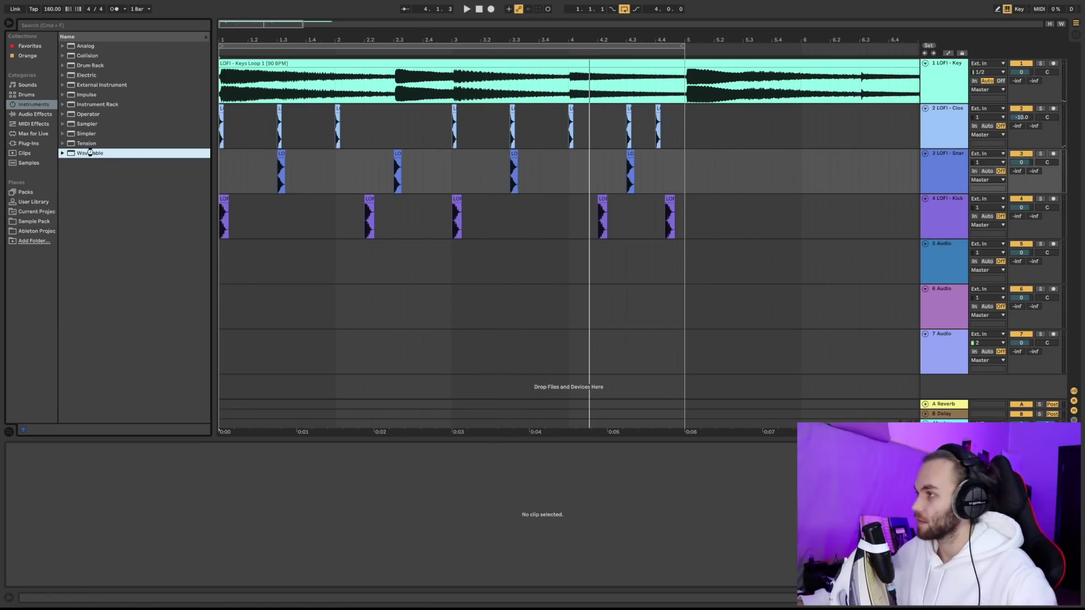
left_click_drag(966, 371, 944, 292)
left_click(951, 367)
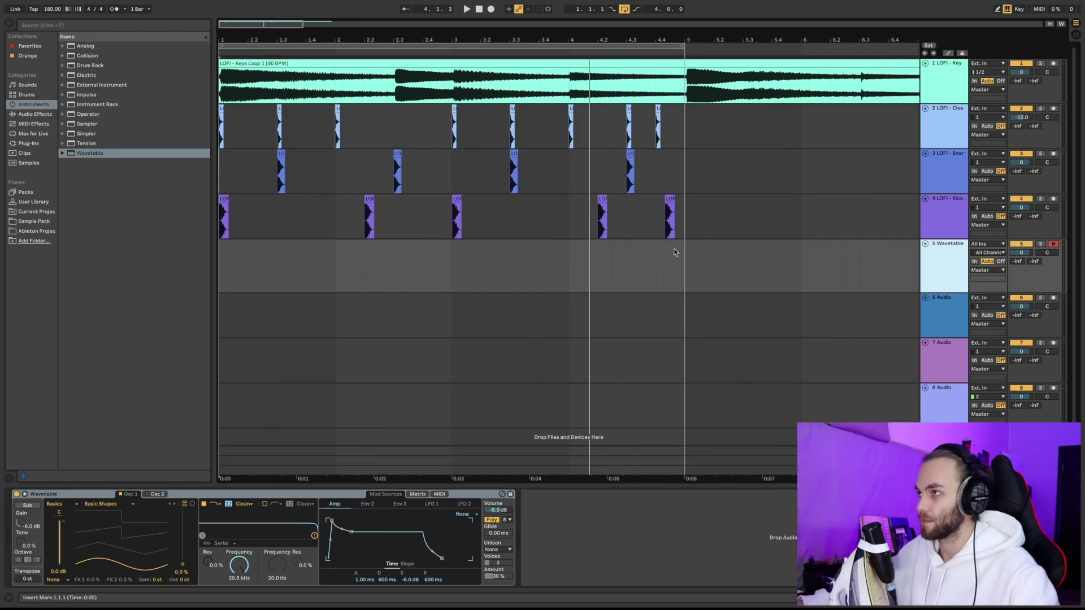
Step: Set up note input from the computer keyboard and shift its octave down once and up twice
left_click(1007, 9)
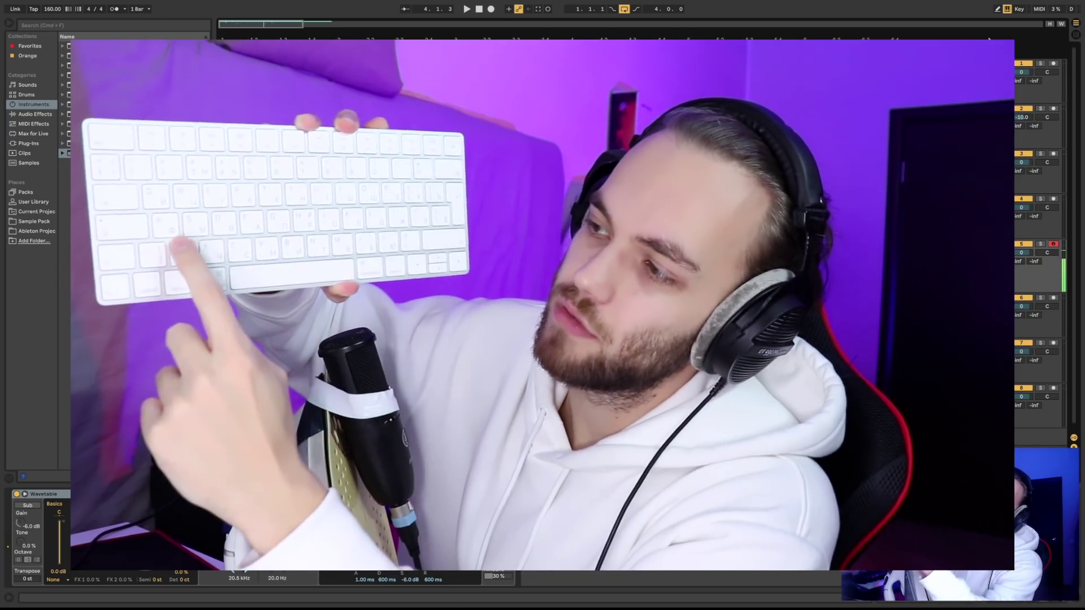
key("z")
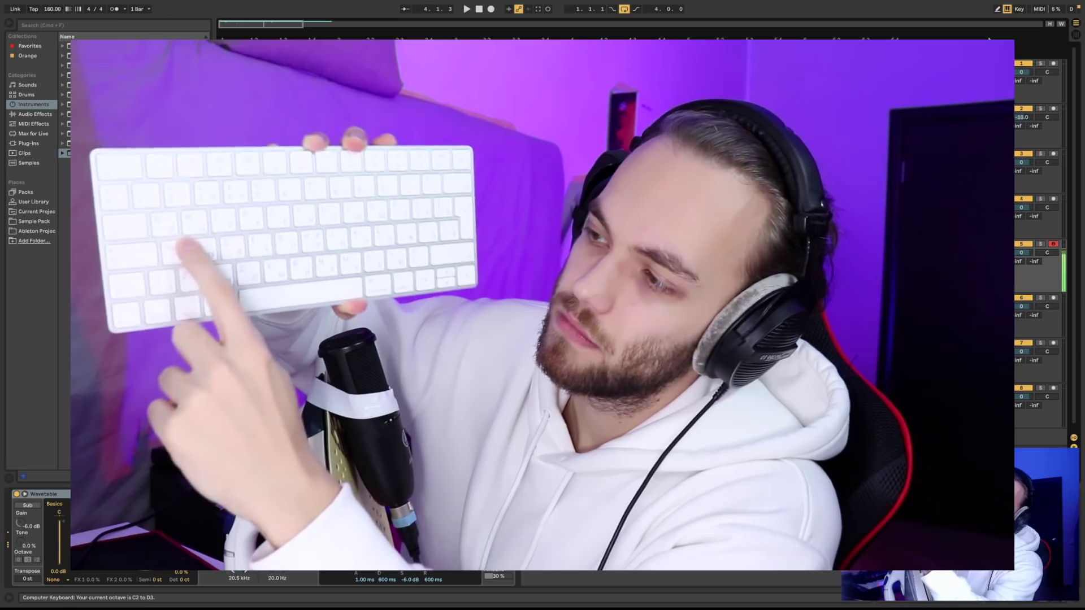
key("x")
key("x")
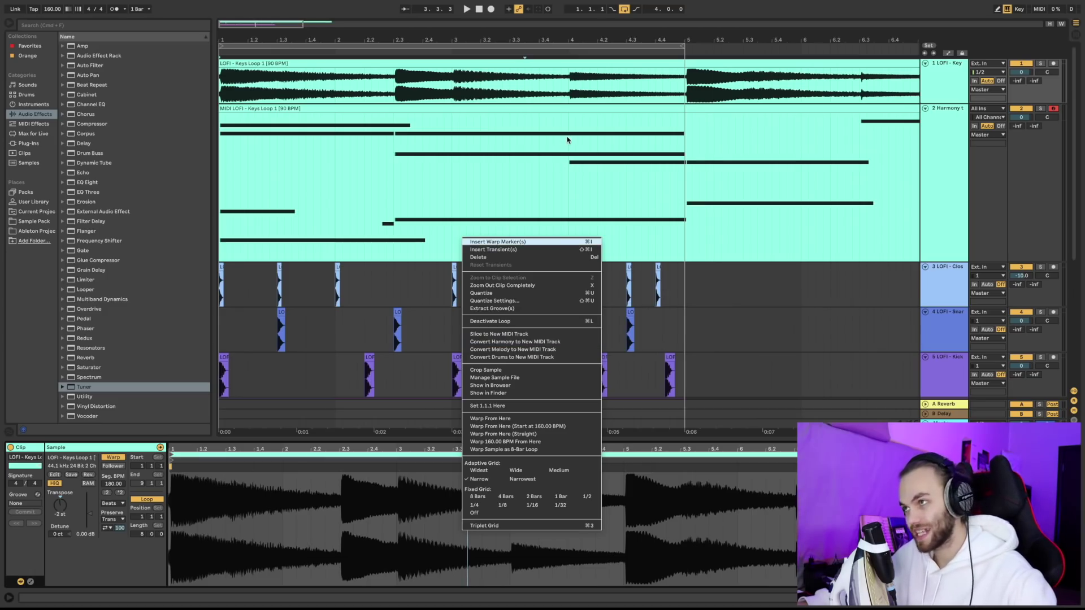
Step: Open the MIDI LOFI - Keys Loop 1 clip, solo its Harmony track and play it while viewing the lower notes
left_click(580, 118)
left_click(581, 108)
left_click(1041, 109)
key("space")
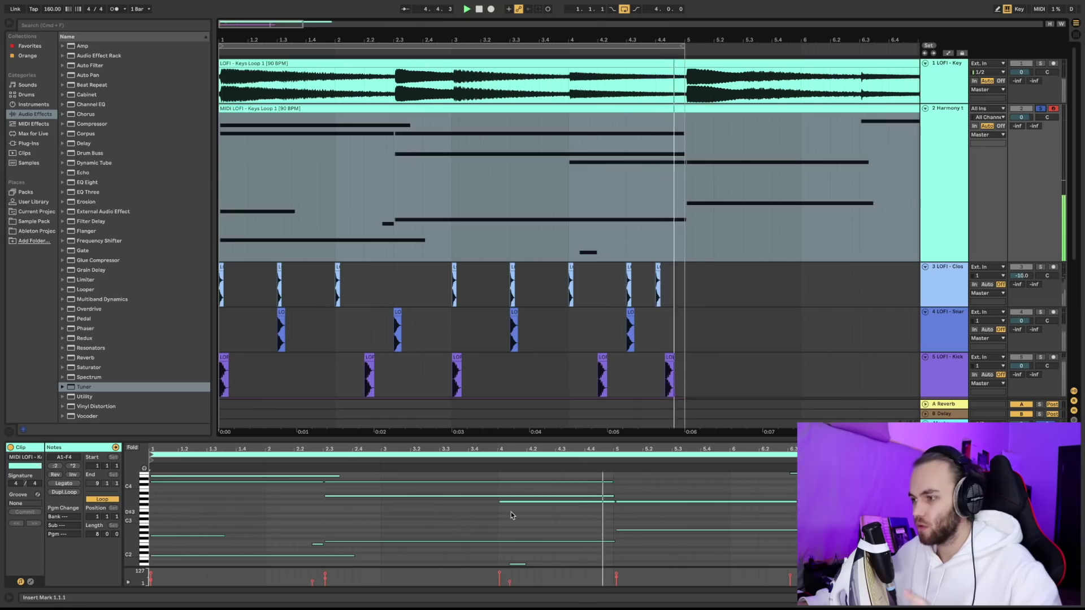
scroll(431, 530, "down", 4)
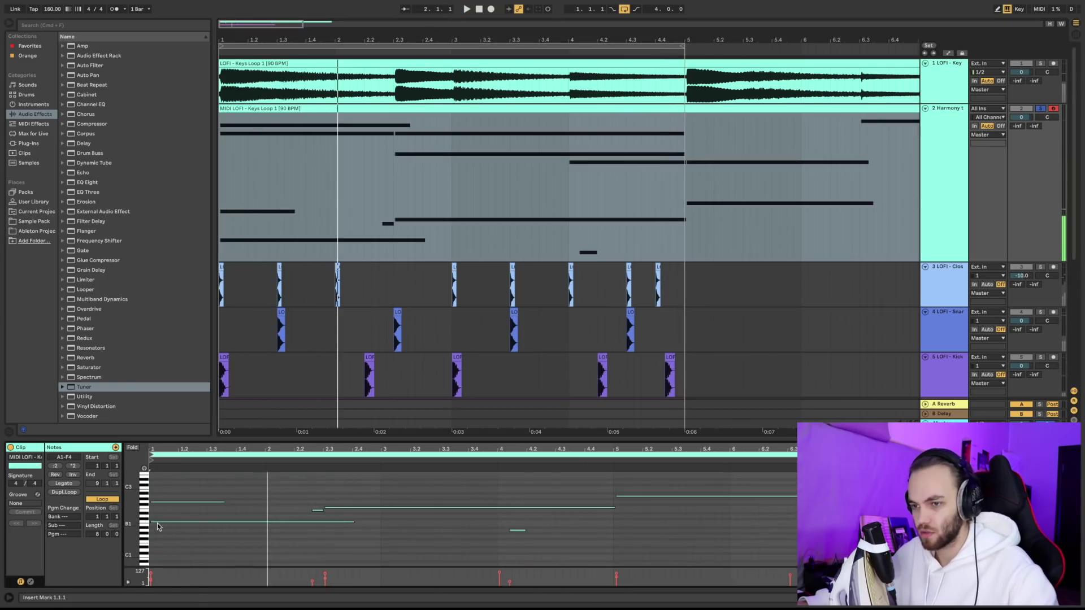
Step: Select the low C2 and F2 notes in the harmony clip and play it to find the root notes
left_click(157, 523)
key("space")
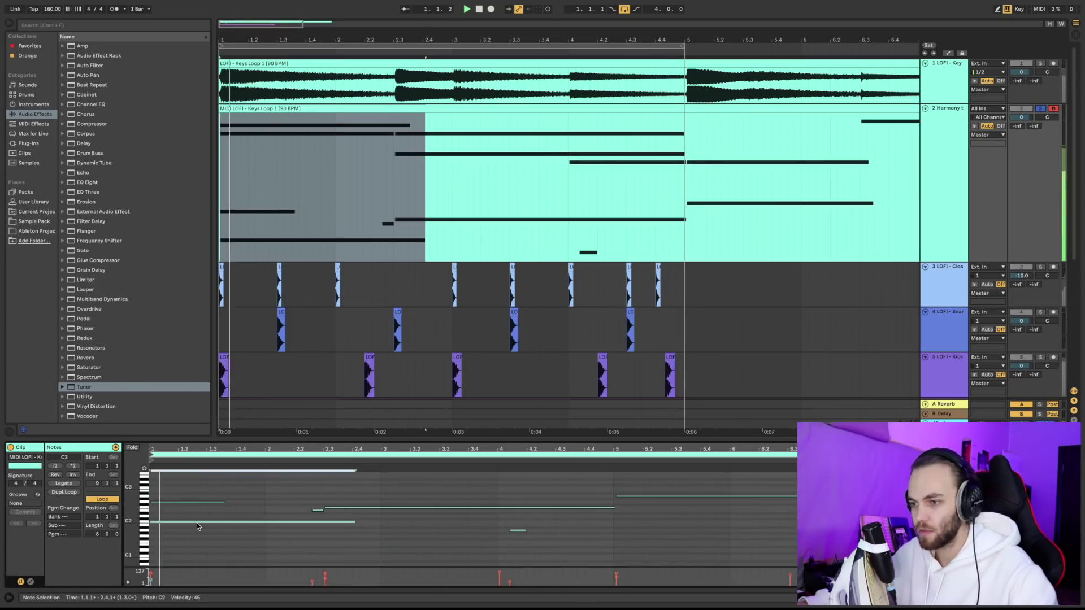
left_click(360, 512)
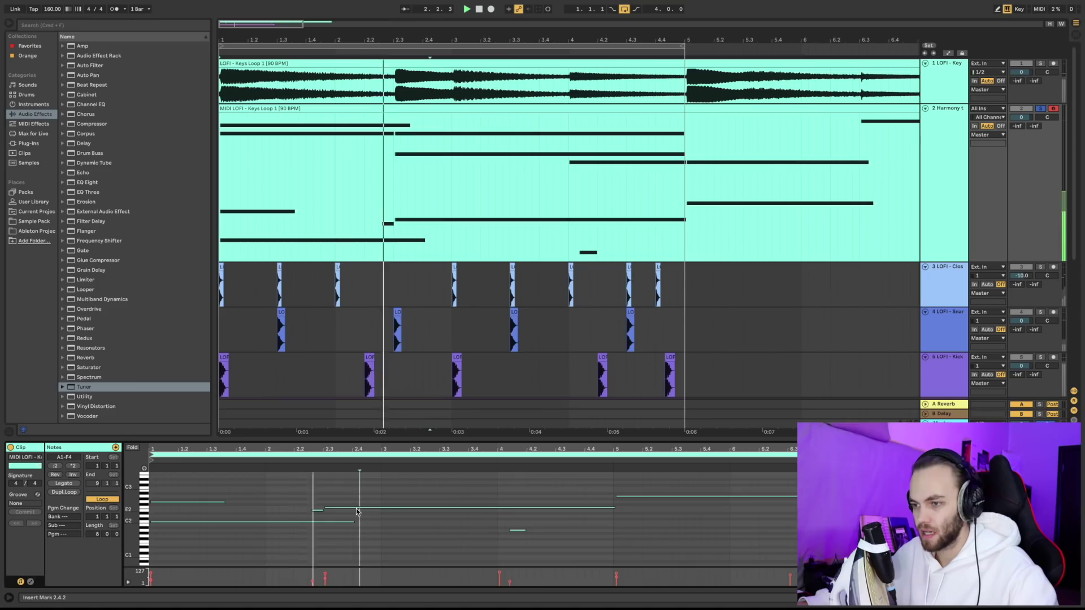
left_click(421, 507)
key("space")
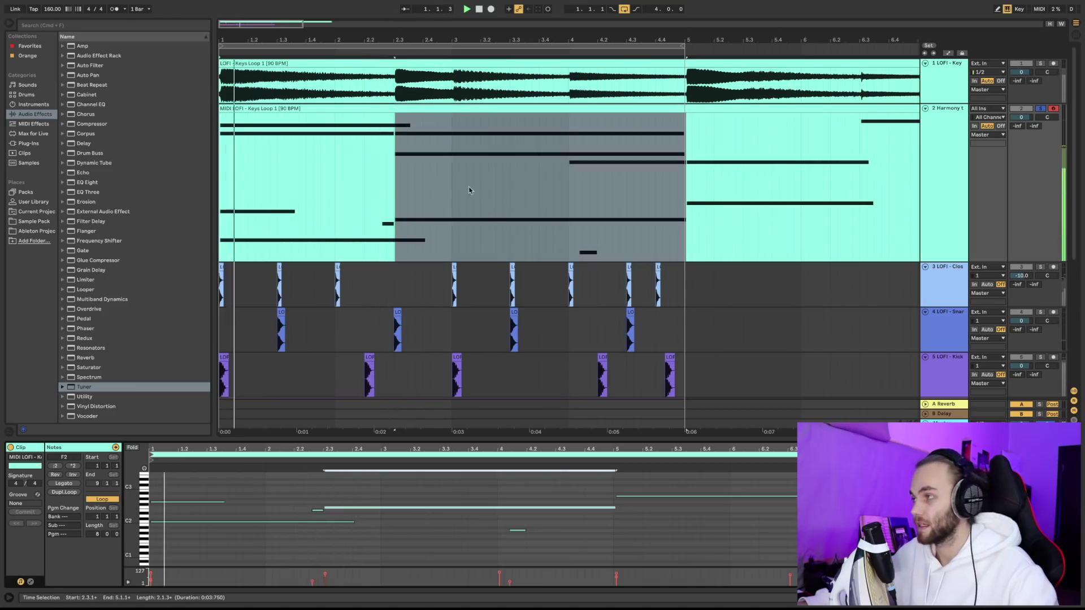
Step: Unsolo the Harmony track, reduce its height, mute it and play the arrangement from the start
left_click(1040, 109)
left_click_drag(938, 262, 938, 128)
key("space")
left_click(1028, 110)
key("space")
key("space")
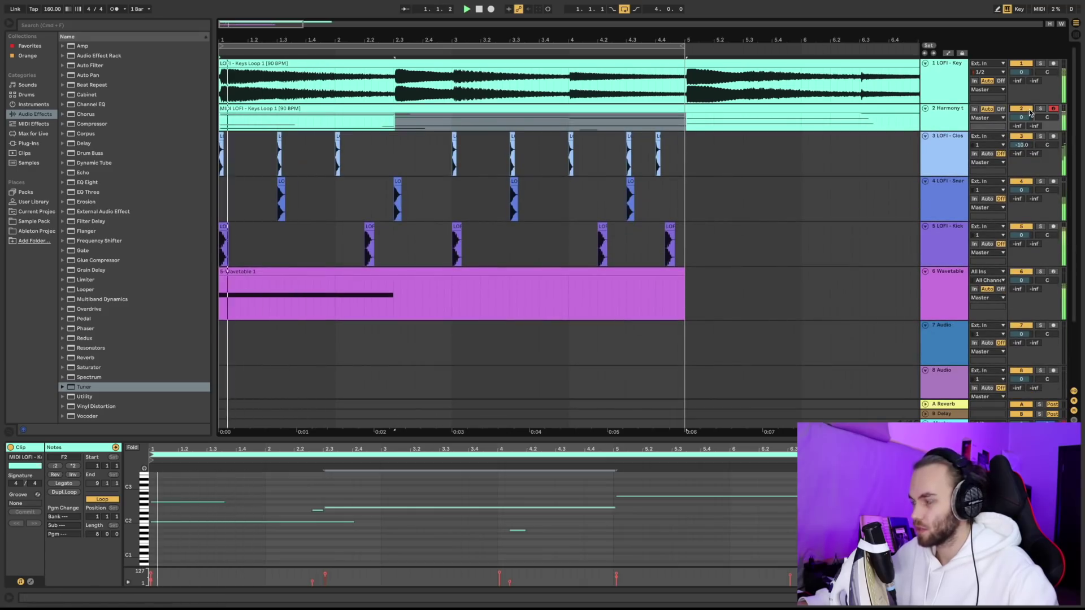
key("space")
key("space")
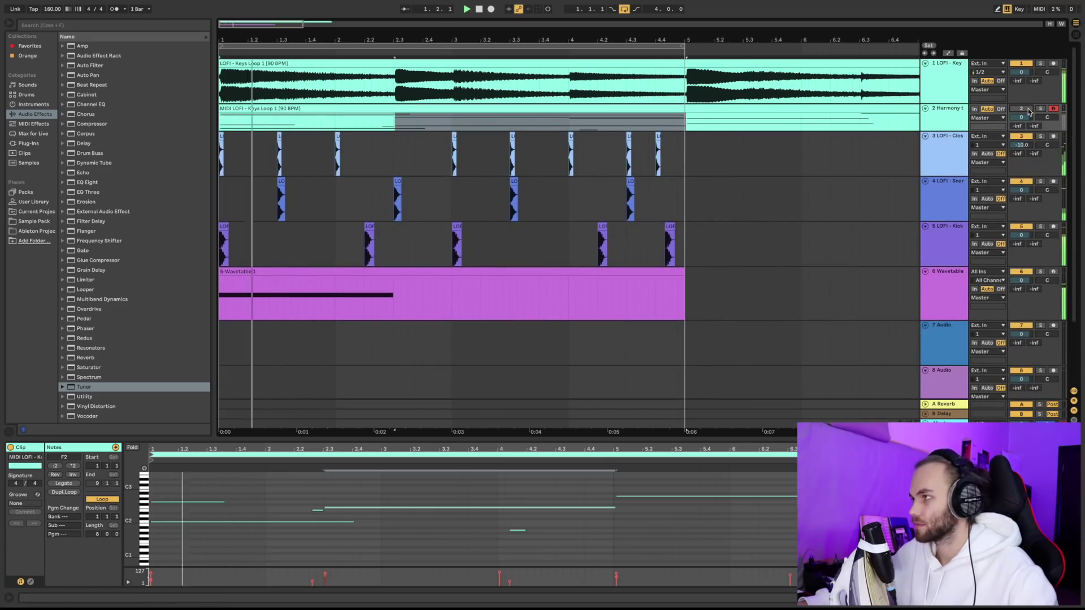
Step: Add an F1 note at 3.1.1 in the Wavetable clip and stretch it towards the clip's end
left_click(576, 281)
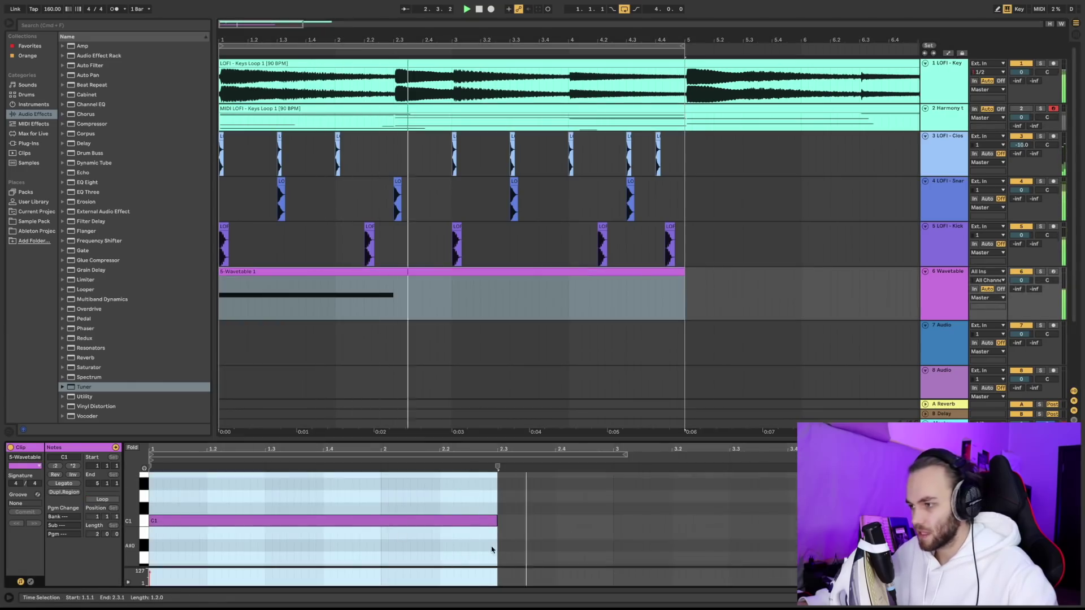
scroll(613, 499, "up", 3)
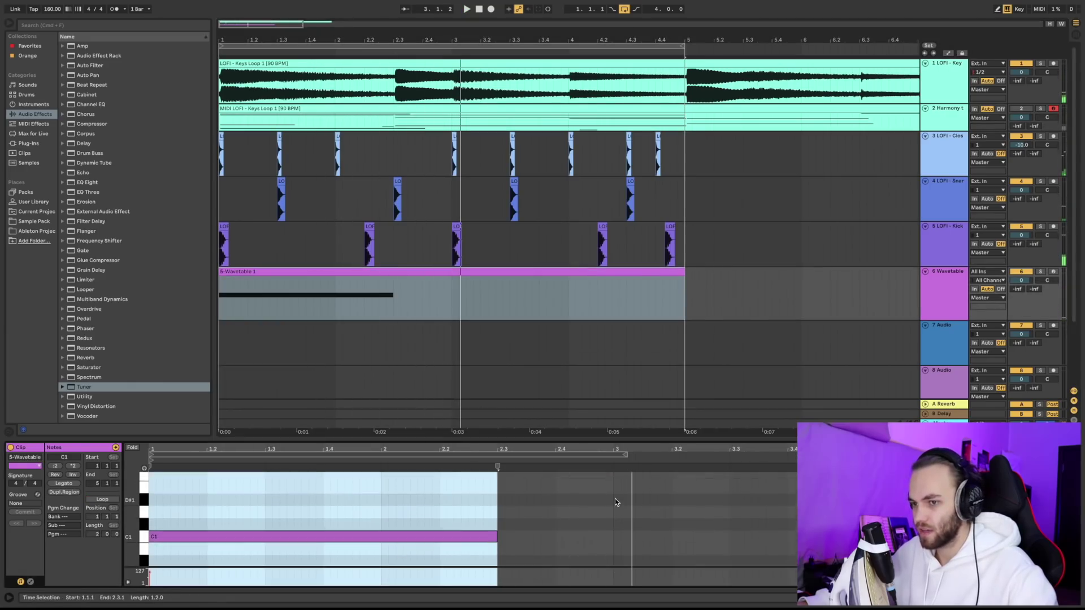
double_click(616, 496)
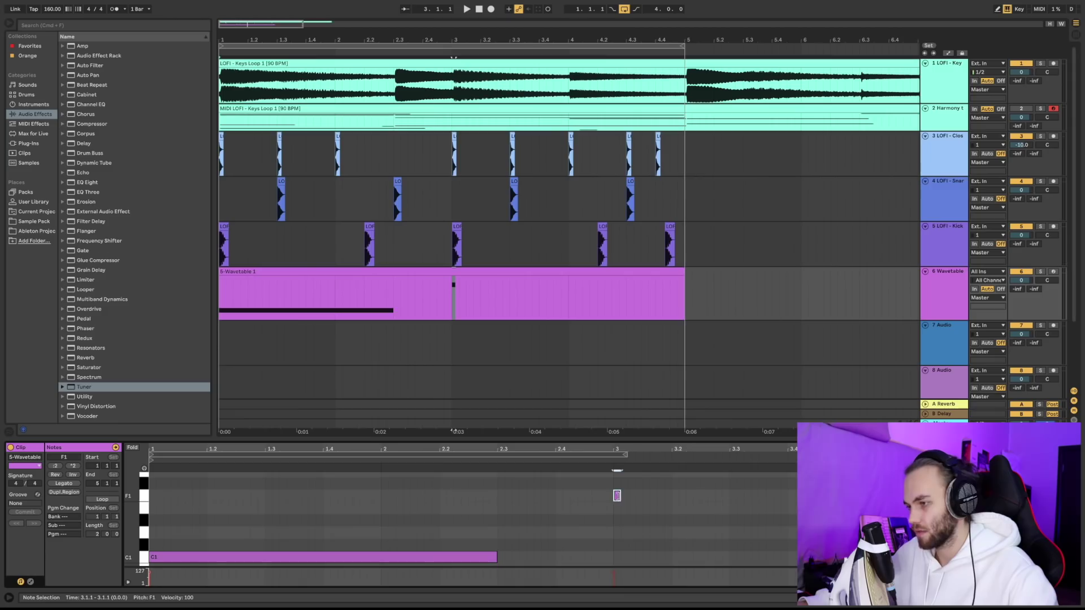
left_click_drag(617, 495, 1082, 495)
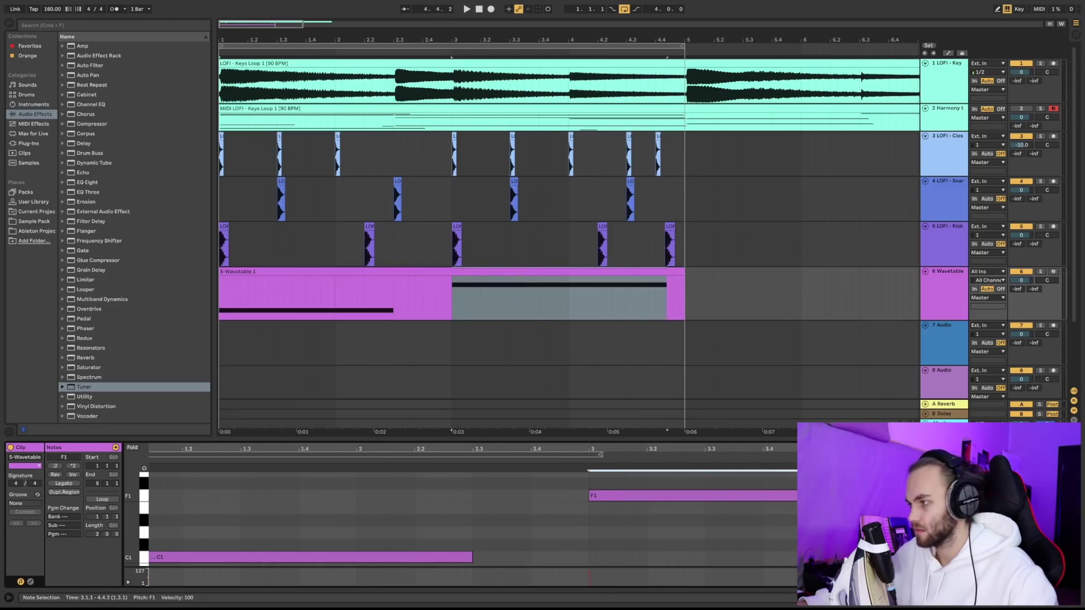
Step: Play the bass line and transpose the new F1 note down one octave to F0
key("space")
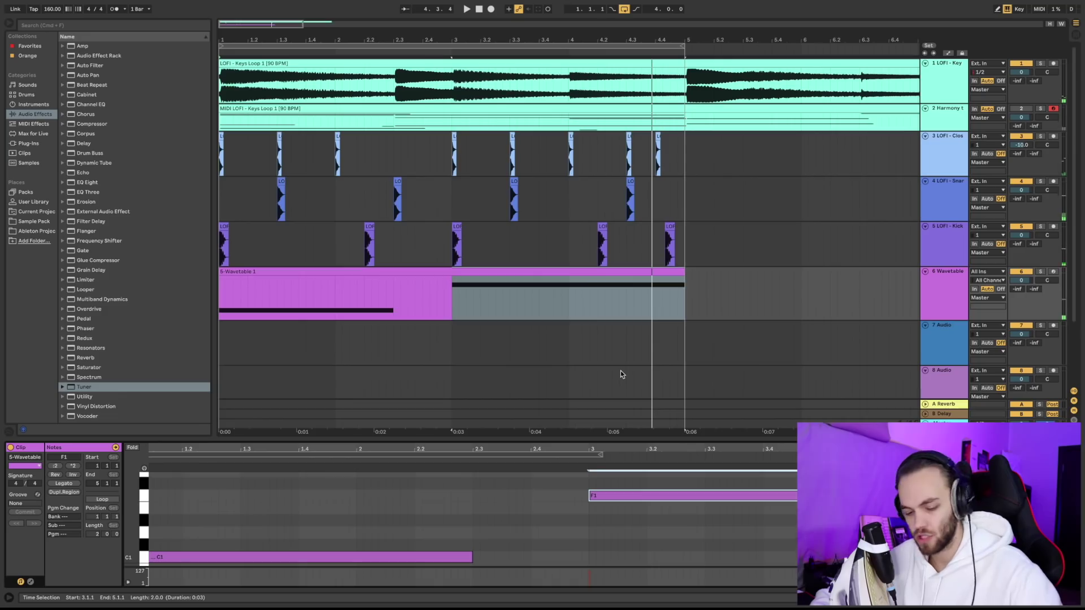
key("shift+Down")
key("space")
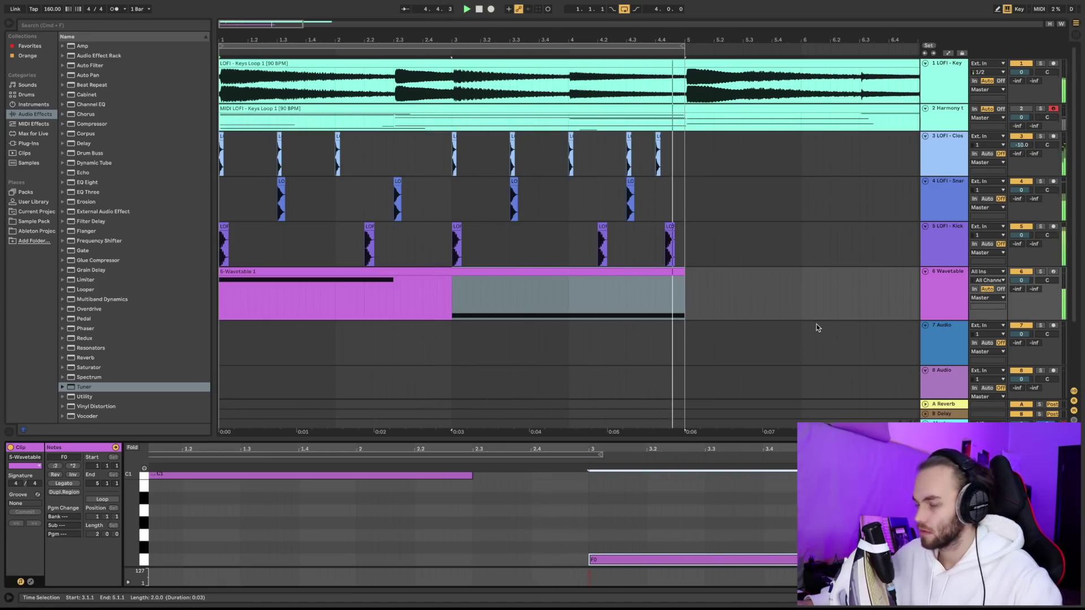
Step: Duplicate the first four bars of the drum and Wavetable tracks, extend the loop to eight bars and play it
scroll(417, 272, "down", 5)
key("space")
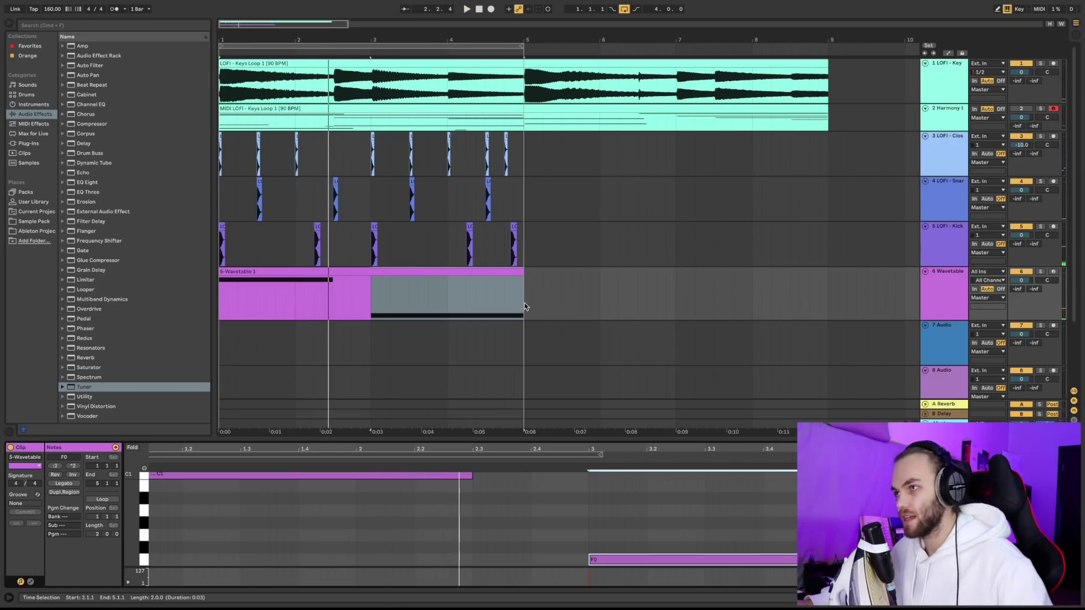
left_click_drag(526, 308, 207, 157)
key("super+d")
left_click_drag(520, 52, 827, 53)
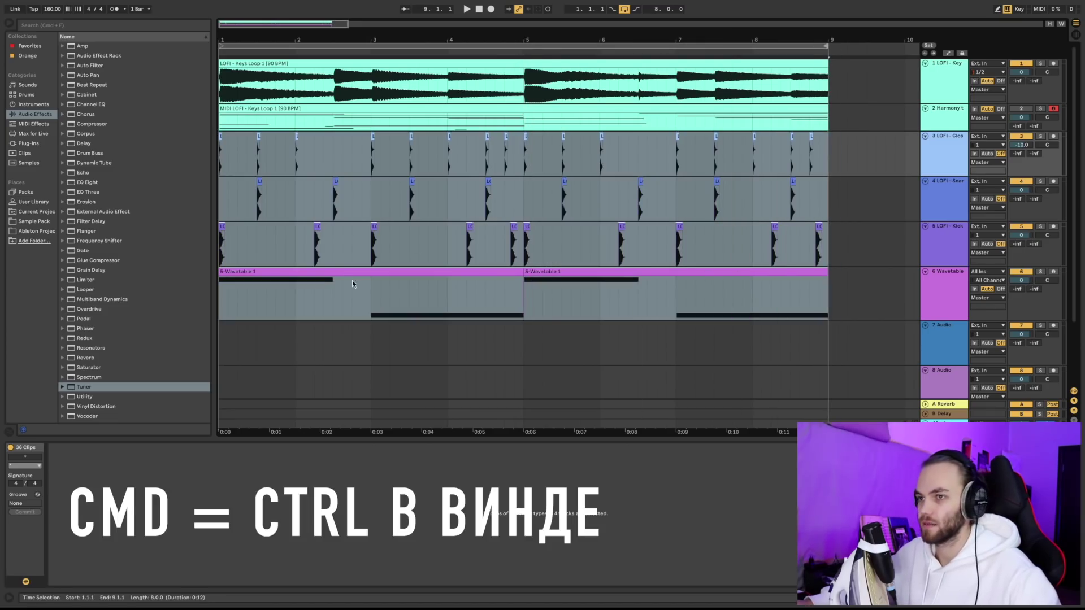
left_click(221, 210)
key("space")
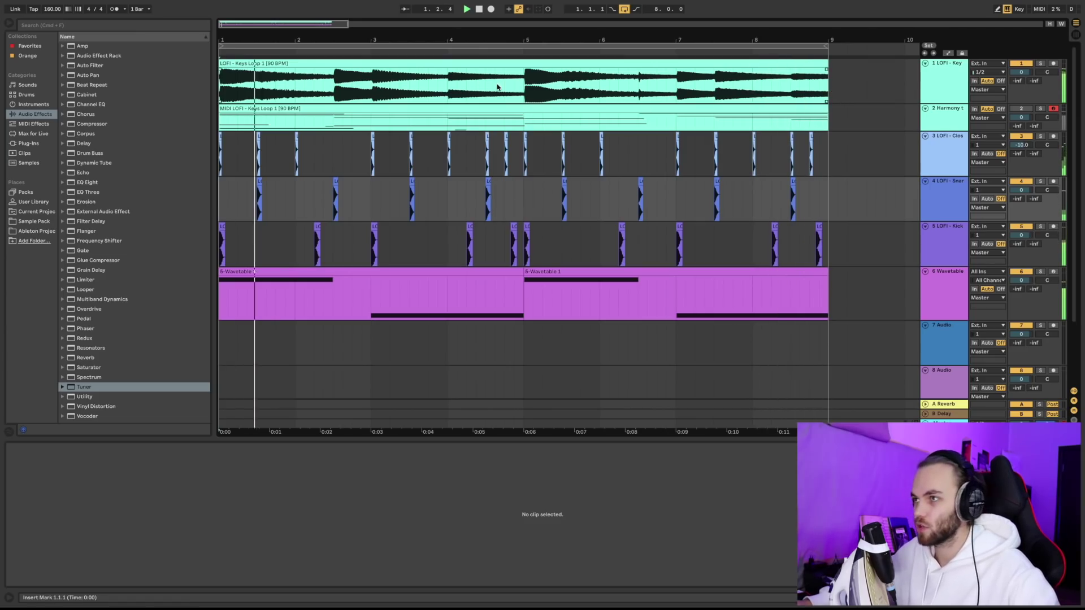
Step: Duplicate the first four bars of the LOFI - Keys Loop 1 audio over bars 5 to 8 and play it
left_click(524, 94)
left_click_drag(525, 94, 192, 95)
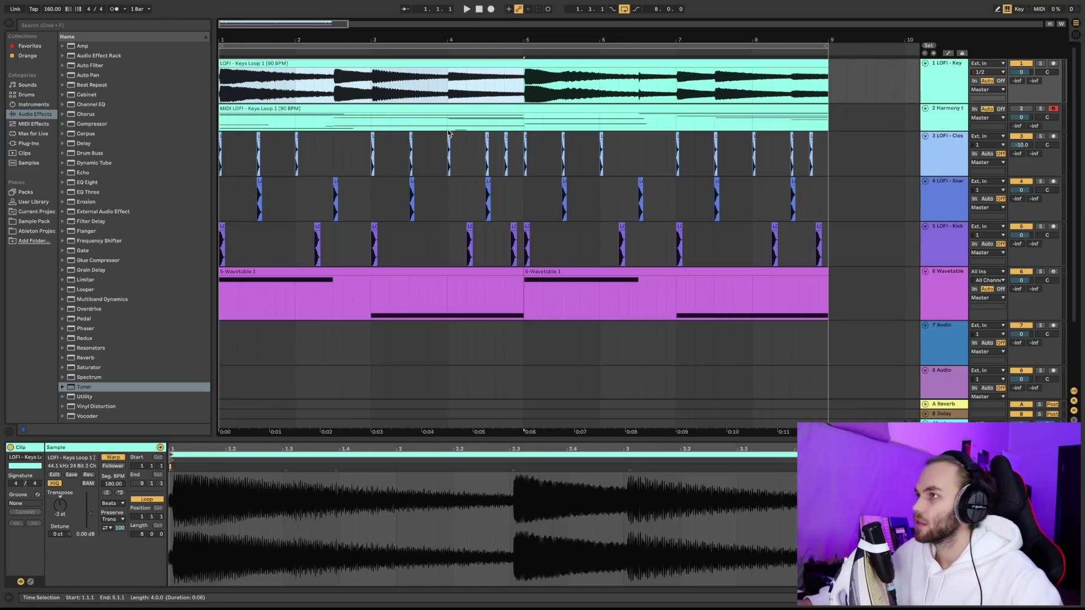
key("super+d")
key("space")
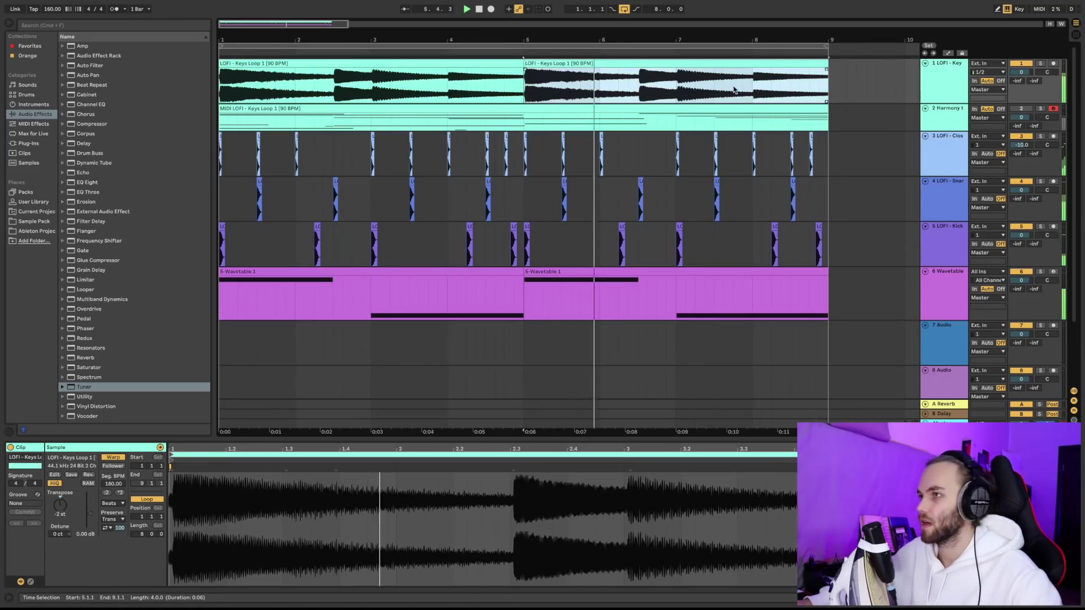
left_click(867, 100)
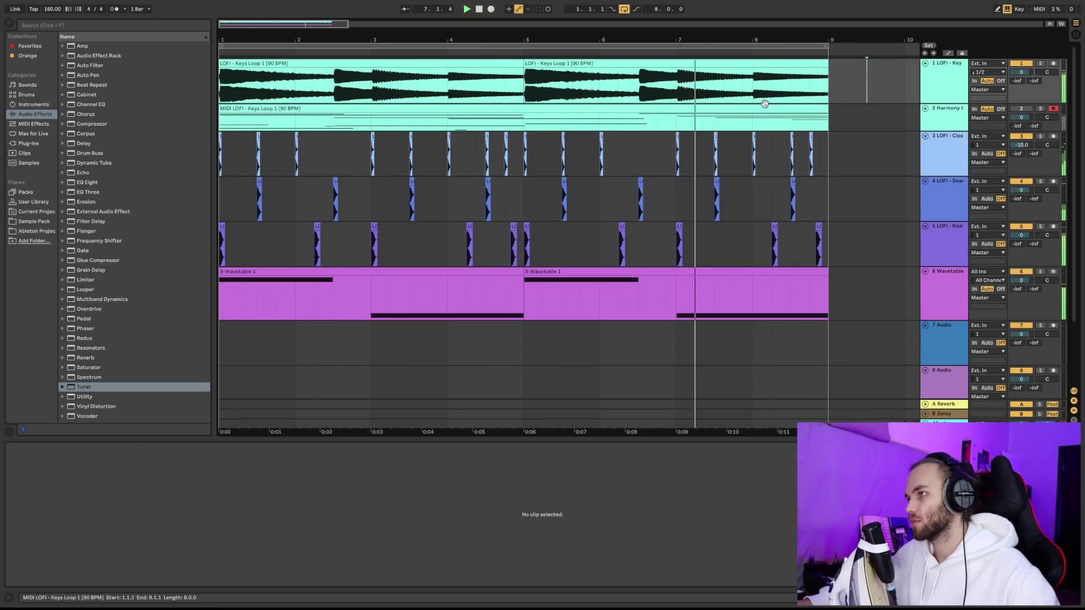
Step: Delete the harmony MIDI clip and its Harmony track, and play the loop from the start
left_click(787, 117)
key("Delete")
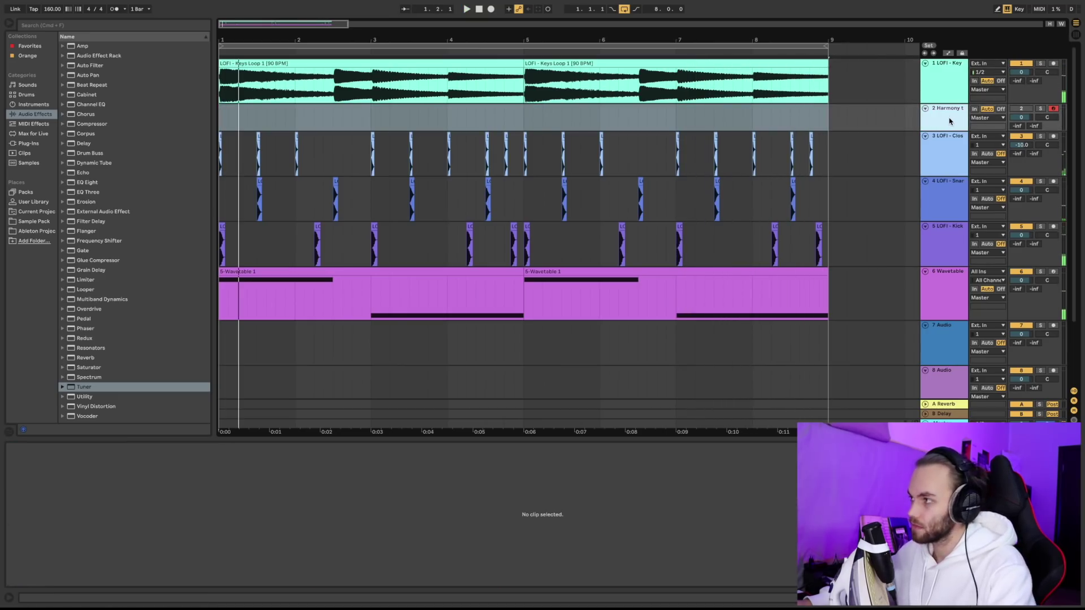
key("Delete")
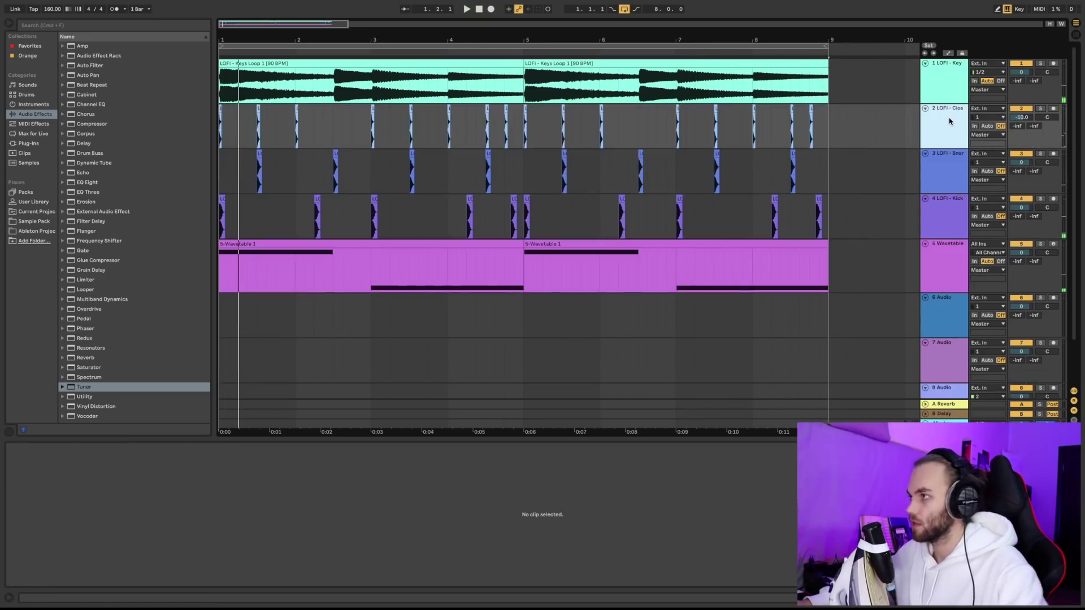
left_click(220, 187)
key("space")
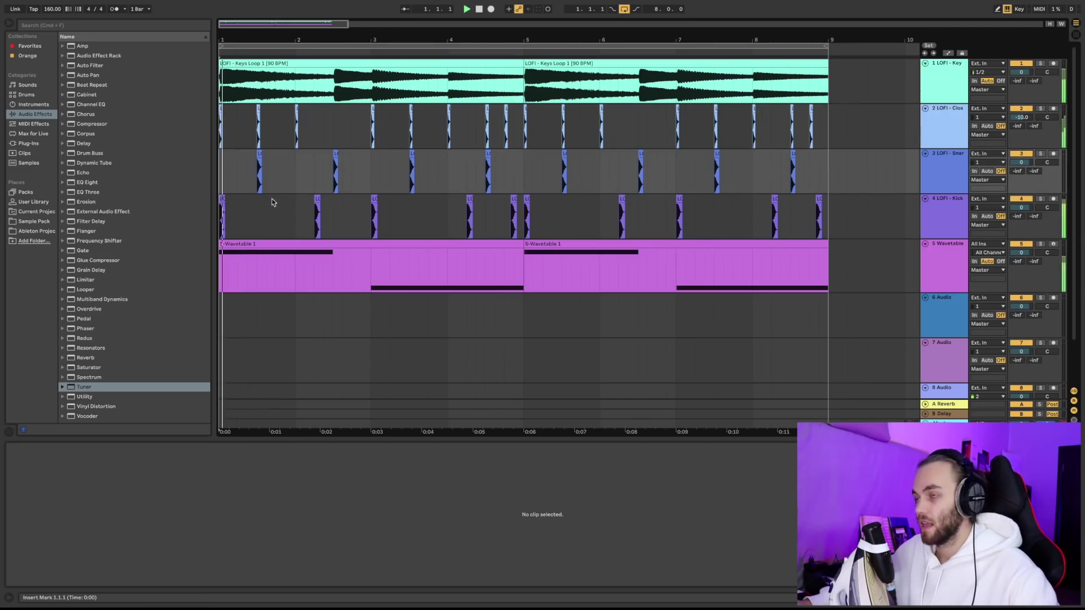
Step: Group the hi-hat, snare and kick tracks together
left_click(940, 134)
left_click(944, 211, "shift")
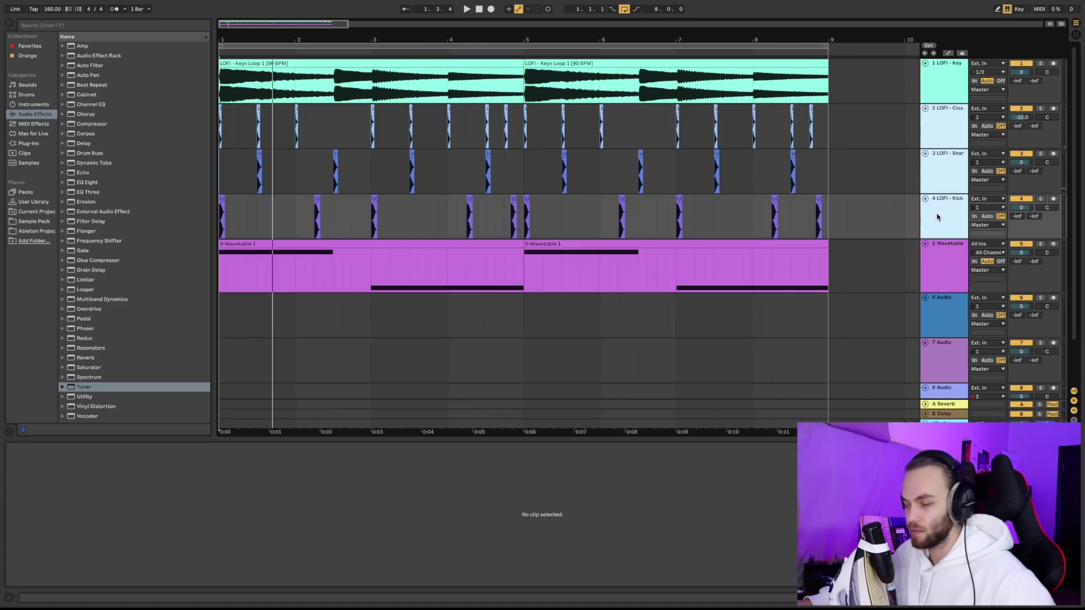
left_click(955, 123)
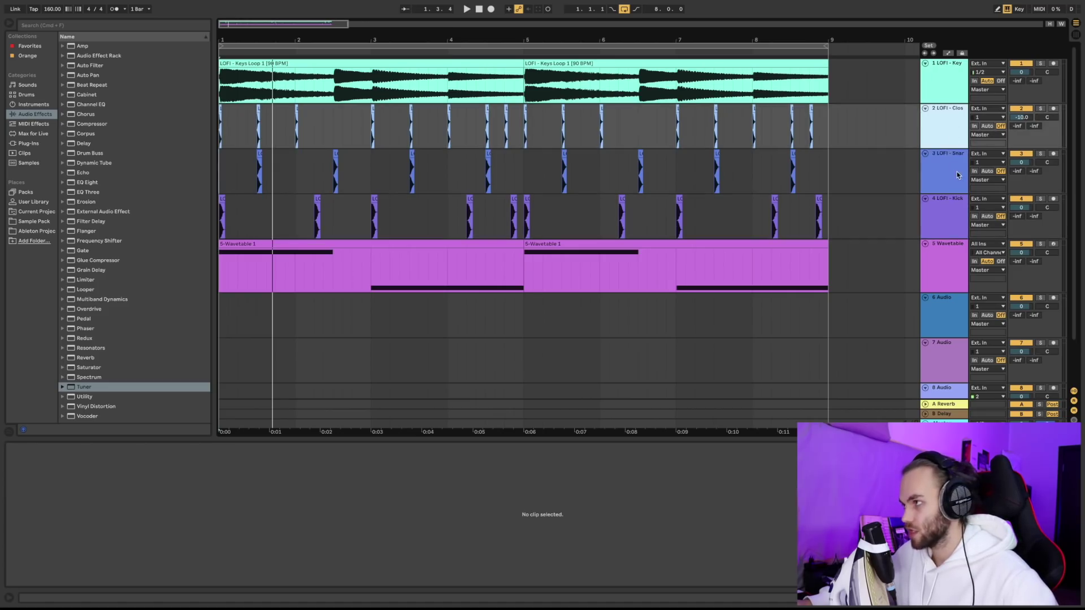
key("super+g")
Step: Play the loop while muting and unmuting the drum group and trying out its volume control
key("space")
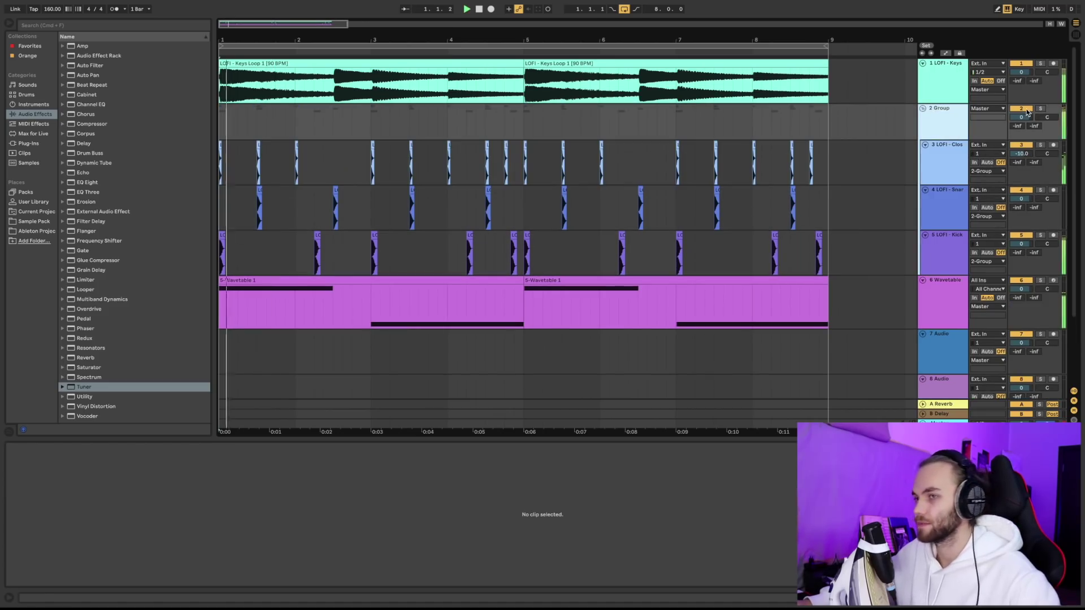
left_click(1021, 109)
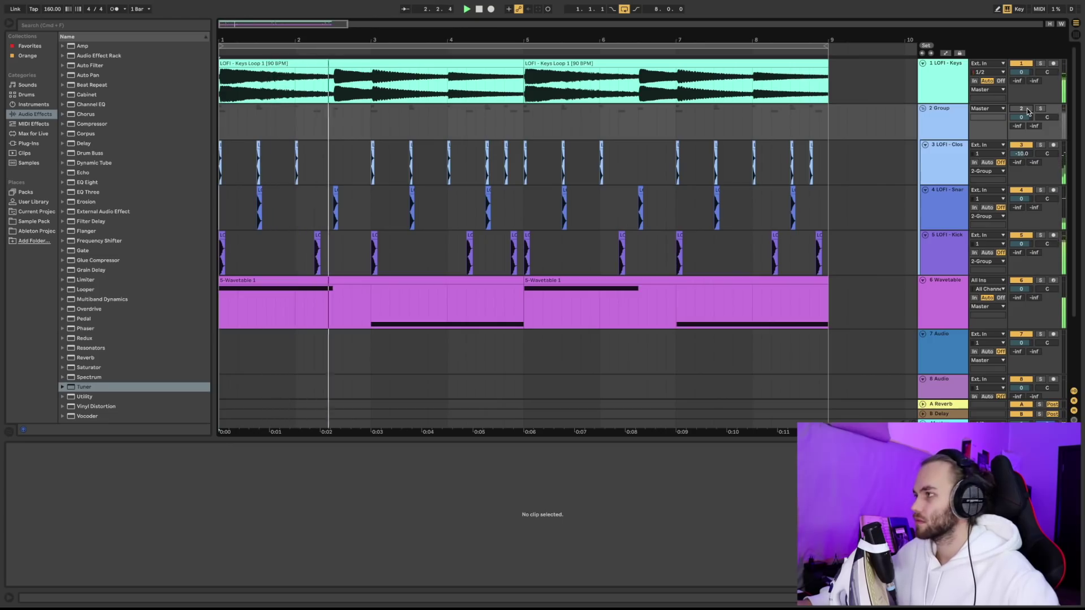
left_click(1027, 111)
left_click_drag(1023, 117, 1023, 137)
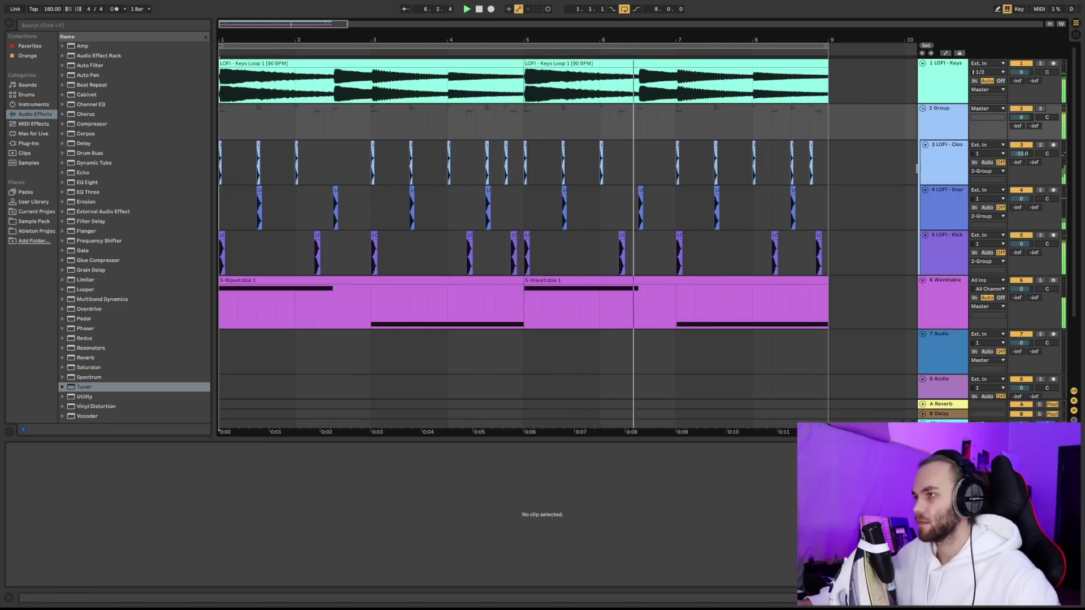
Step: Reduce the drum group track's height and rename the group ДРАМКА
left_click_drag(961, 140, 958, 122)
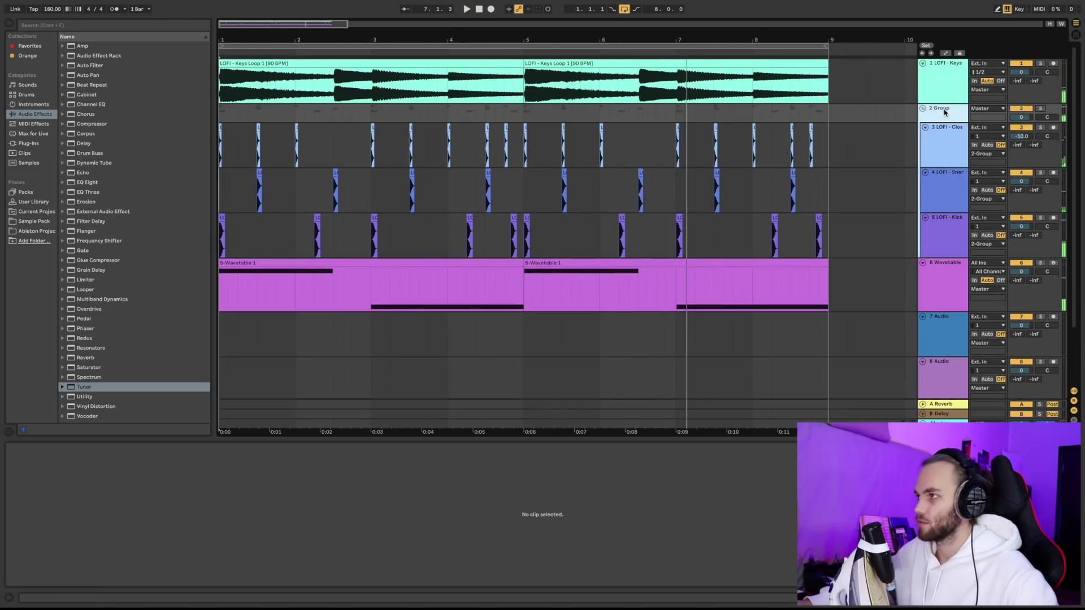
left_click(944, 109)
right_click(948, 113)
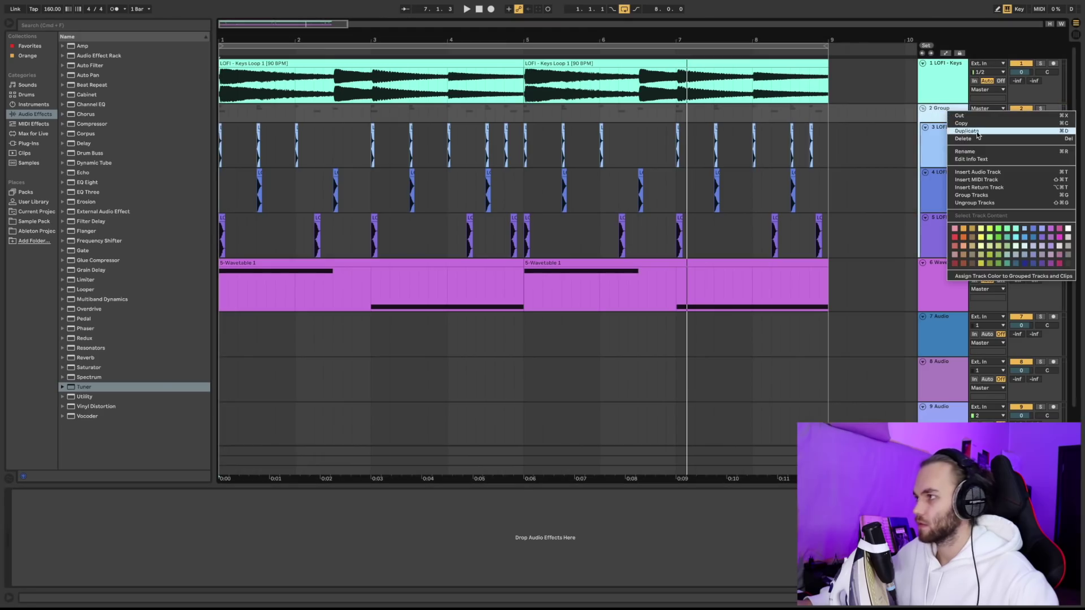
left_click(990, 154)
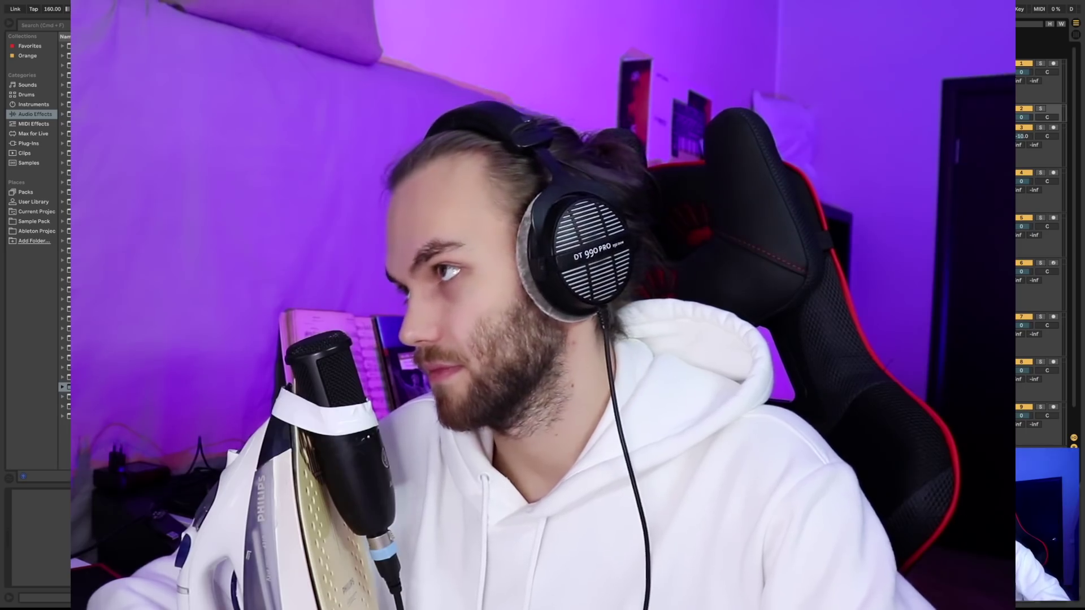
type("D")
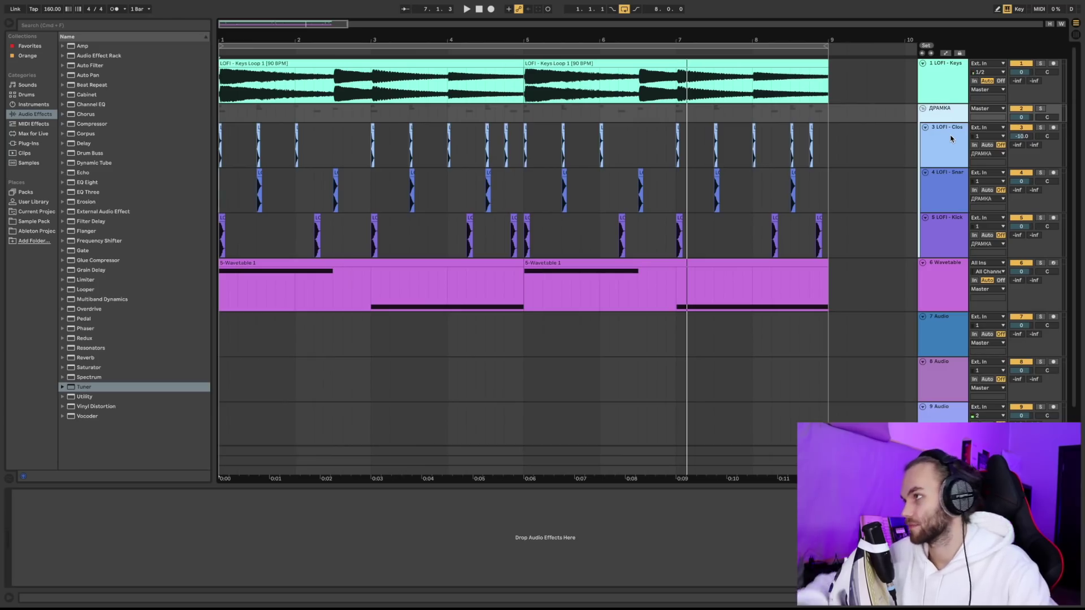
Step: Play the loop, increase the ДРАМКА group track's height slightly, and mute and unmute the group
key("space")
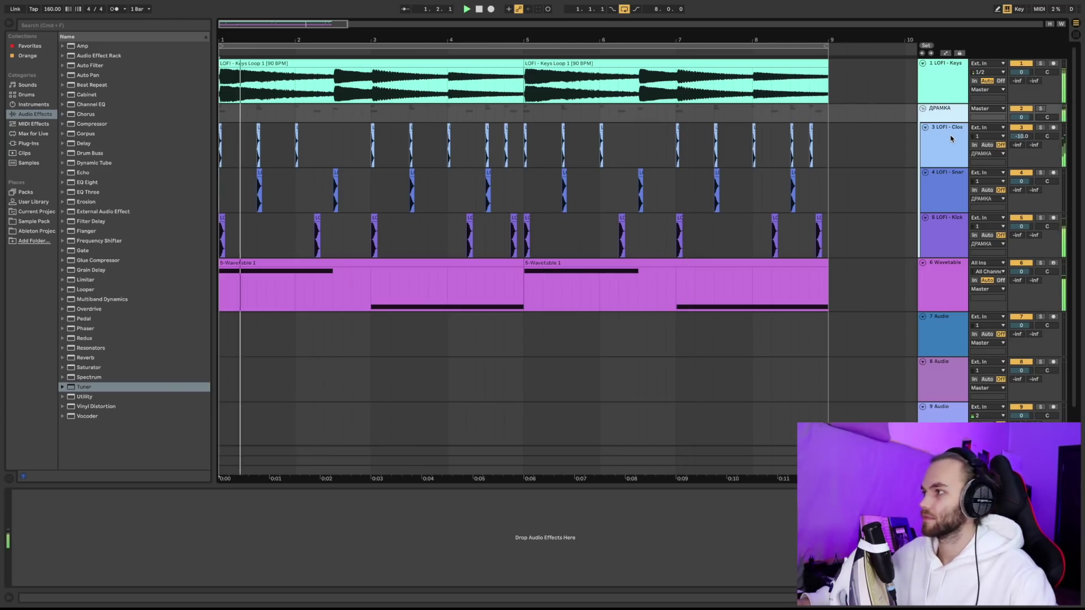
left_click_drag(961, 121, 961, 132)
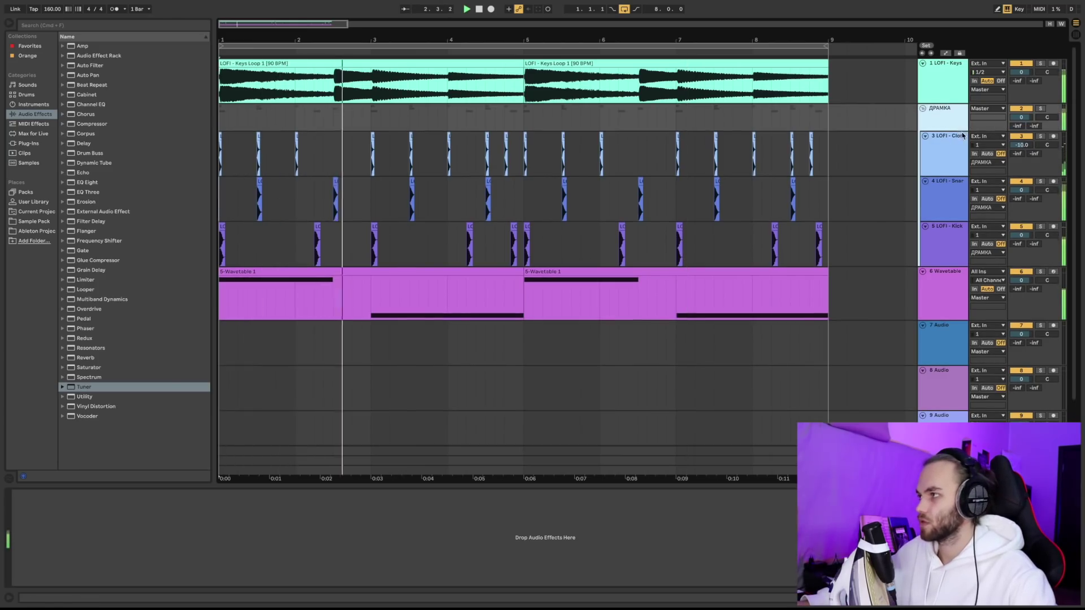
left_click(1015, 108)
left_click(1021, 109)
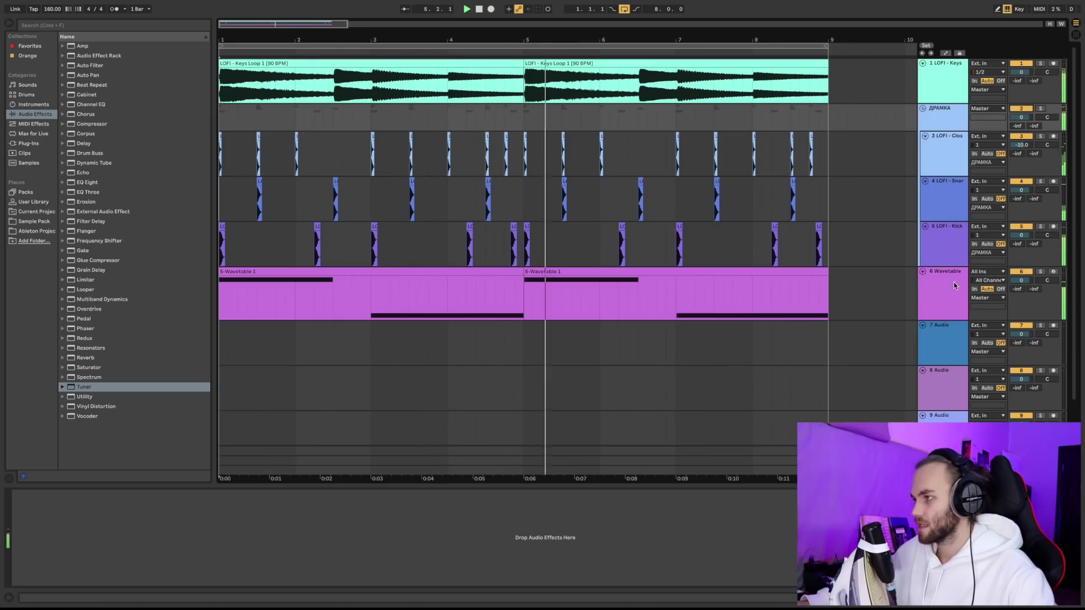
Step: Mute and unmute the Wavetable track to compare, and play the loop again from the start
left_click(1017, 272)
left_click(1020, 272)
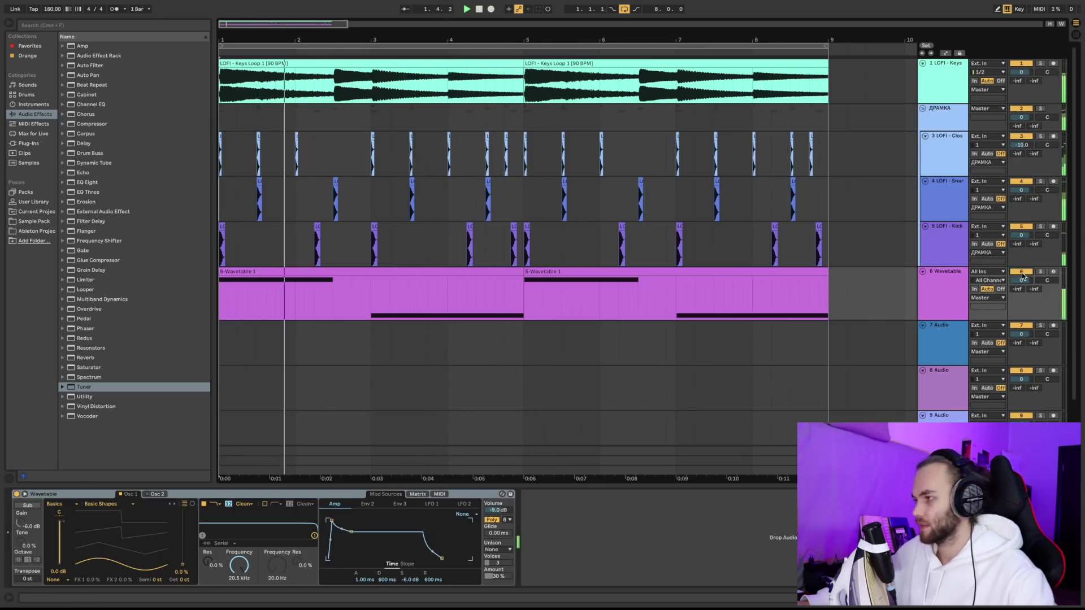
left_click(222, 211)
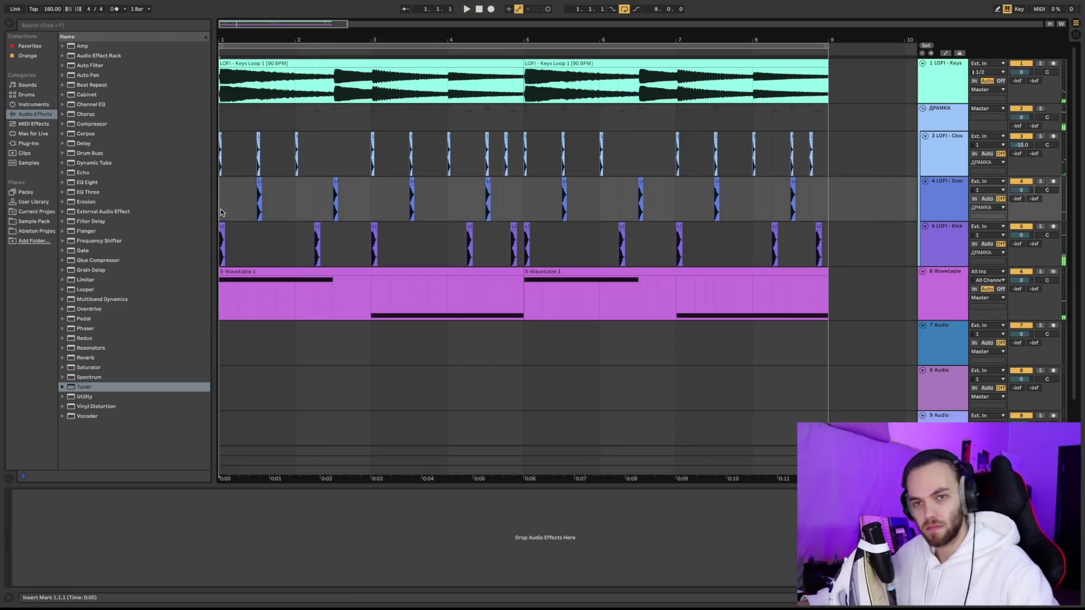
key("space")
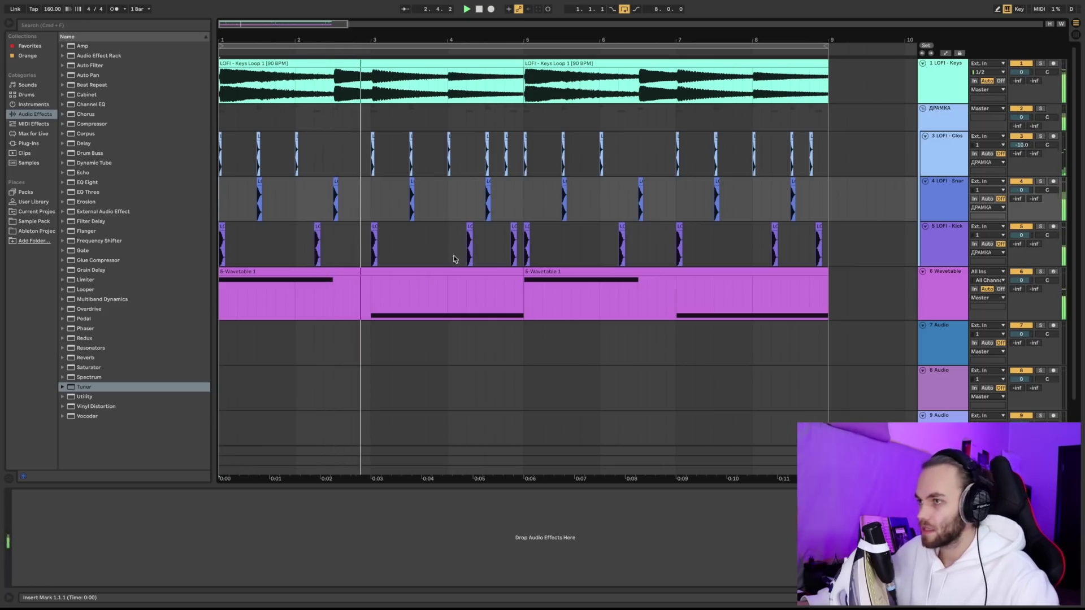
Step: Clear the drum hits and the end of the Wavetable clip from the last half bar or so before bar 5
left_click_drag(519, 256, 476, 134)
key("space")
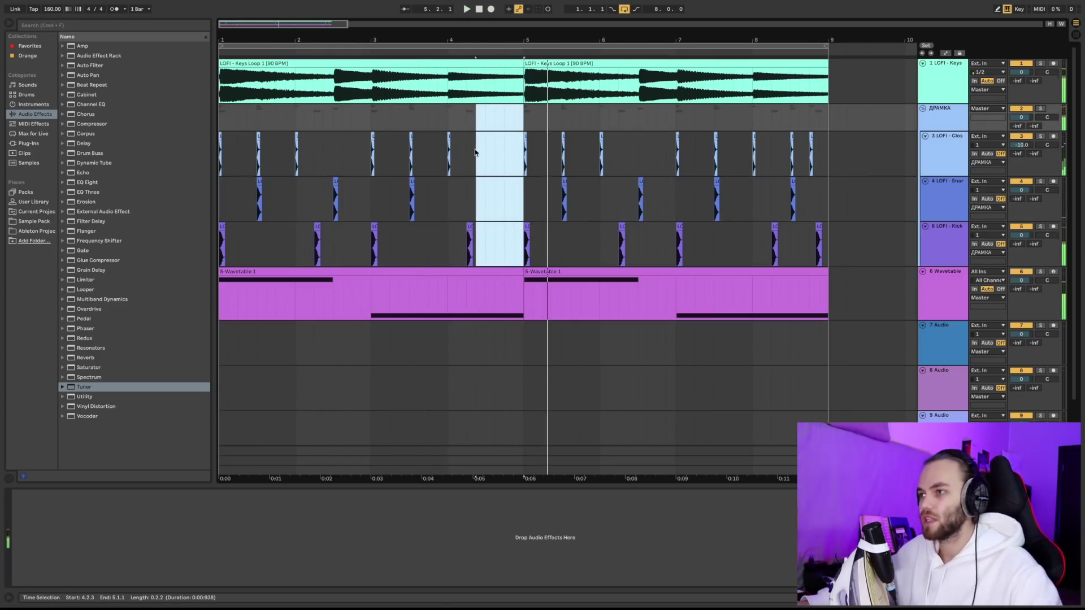
key("super+z")
left_click(504, 212)
left_click_drag(508, 223, 481, 150)
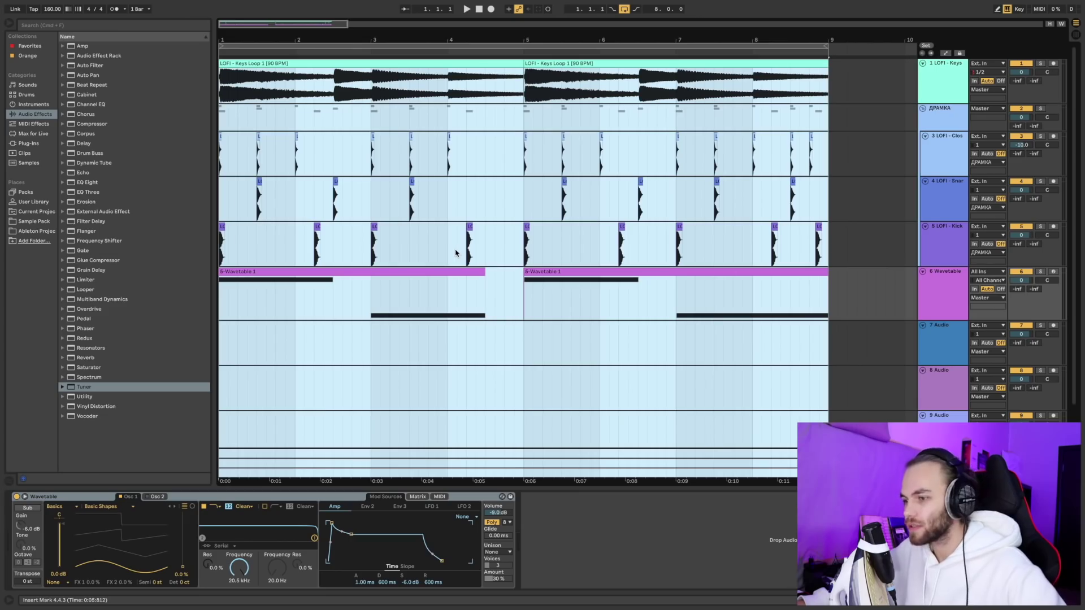
Step: Duplicate the eight-bar section across all tracks three times so the arrangement runs to bar 33
key("super+d")
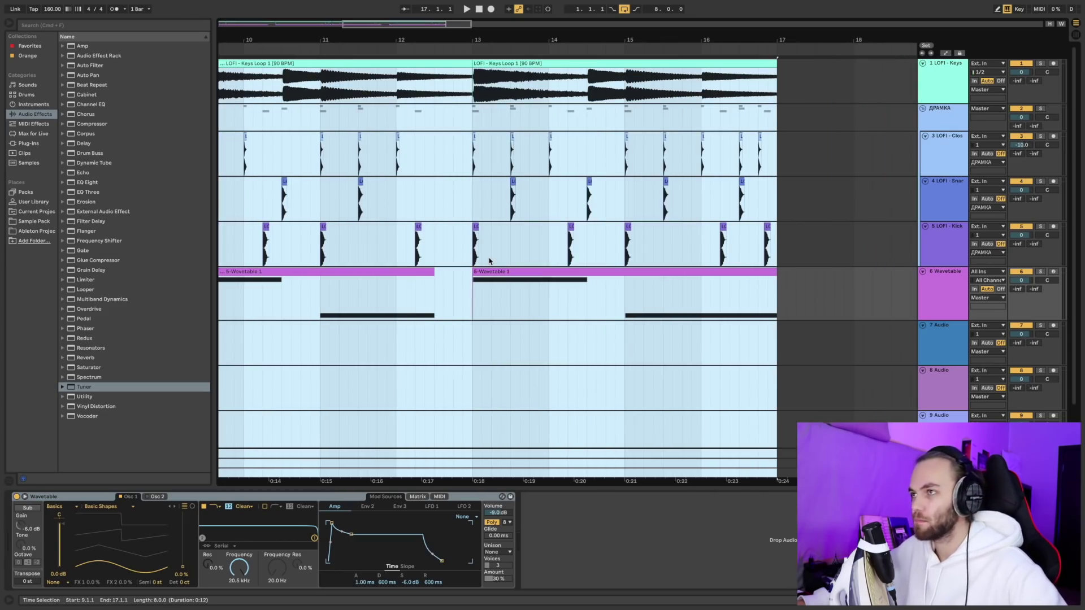
key("super+d")
key("super+d")
scroll(490, 260, "down", 8)
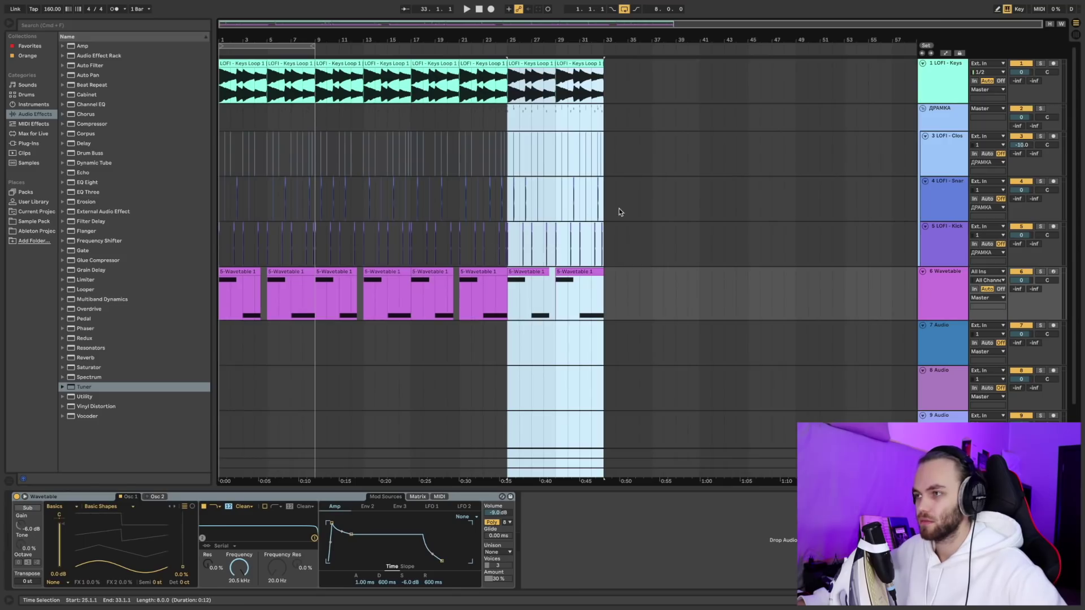
left_click(611, 213)
Step: Delete the drum and Wavetable clips from the first eight bars, leaving a keys-only intro, and play it
left_click(221, 112)
key("space")
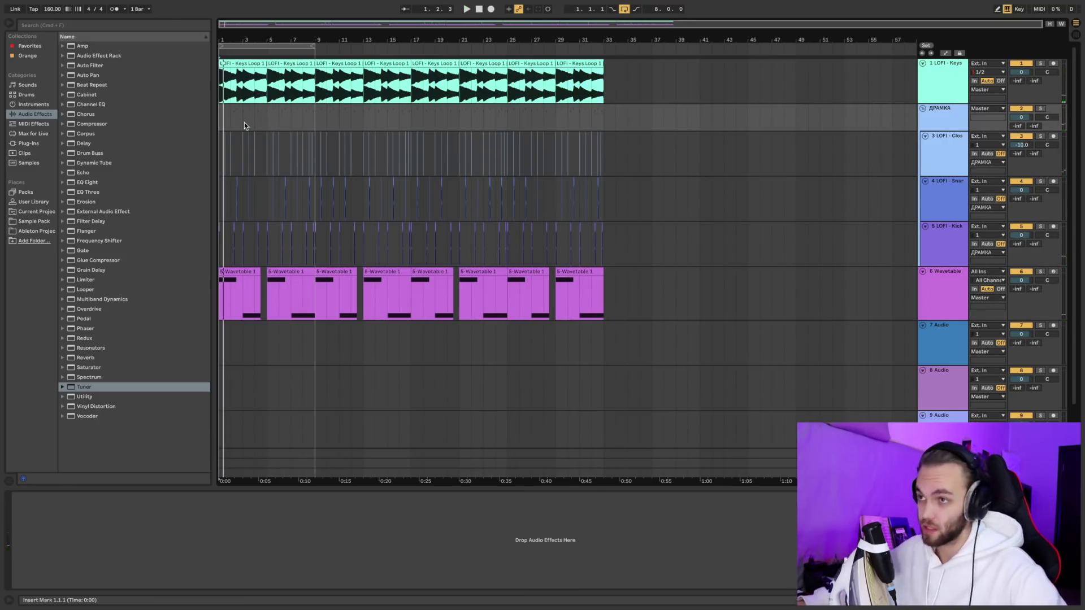
key("space")
key("space")
scroll(244, 217, "up", 5)
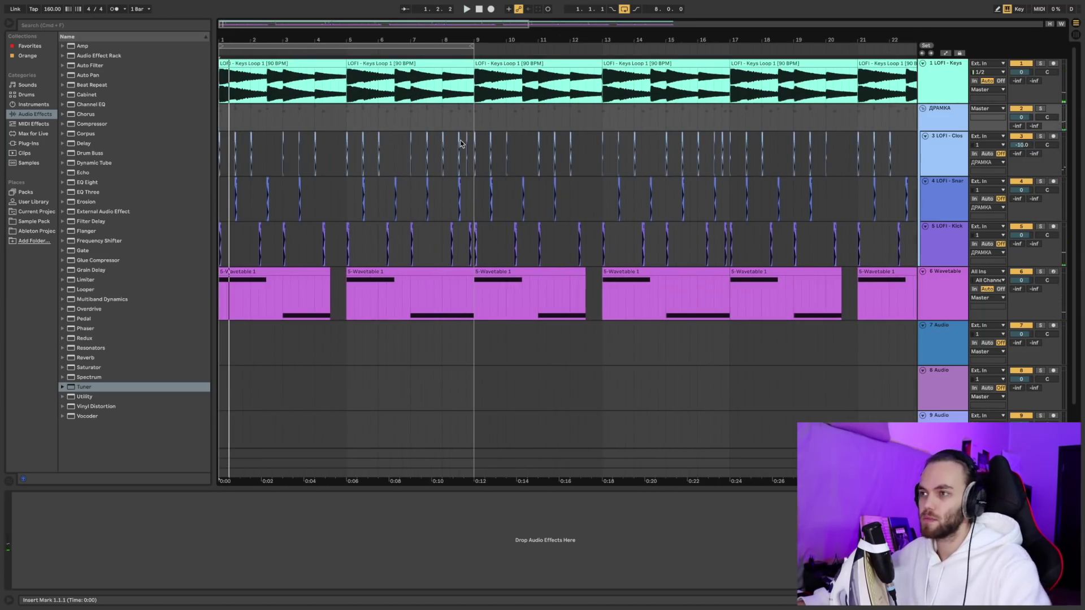
left_click_drag(473, 125, 205, 348)
key("Delete")
key("space")
Step: Add an Auto Filter to the keys track and lower its low-pass cutoff to about 682 Hz with 25% resonance during playback
double_click(398, 65)
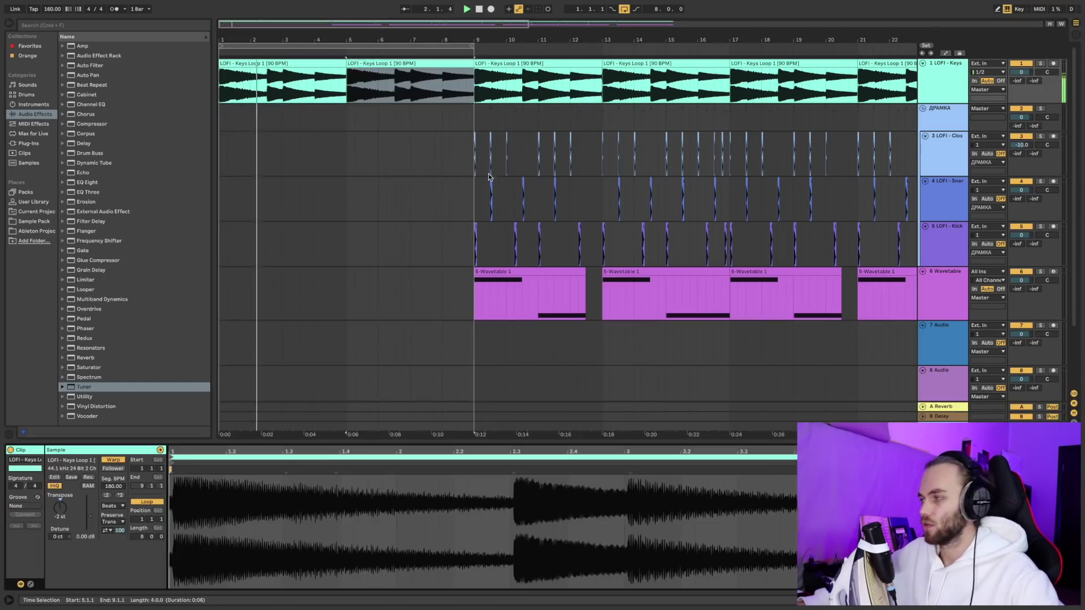
key("shift+Tab")
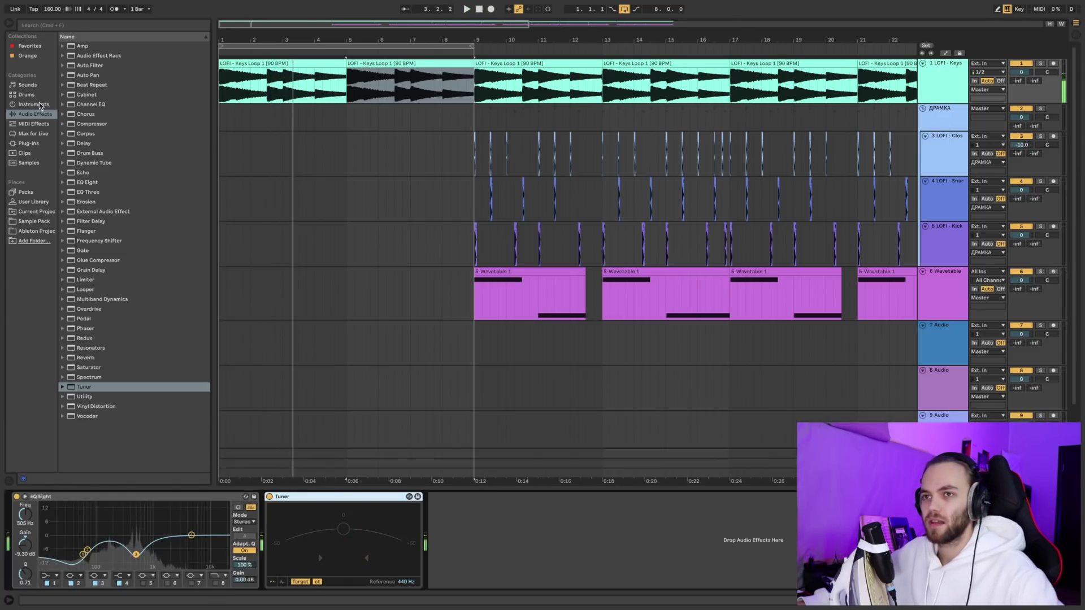
key("space")
double_click(90, 65)
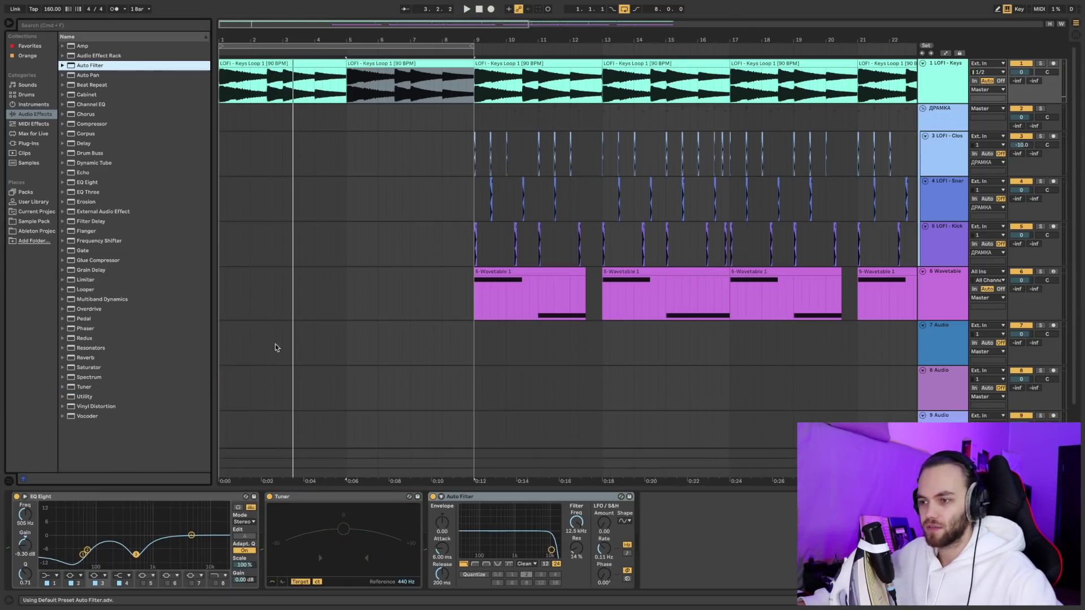
key("space")
mouse_move(551, 550)
left_mouse_down()
mouse_move(498, 555)
mouse_move(528, 555)
mouse_move(511, 542)
mouse_move(522, 546)
left_mouse_up()
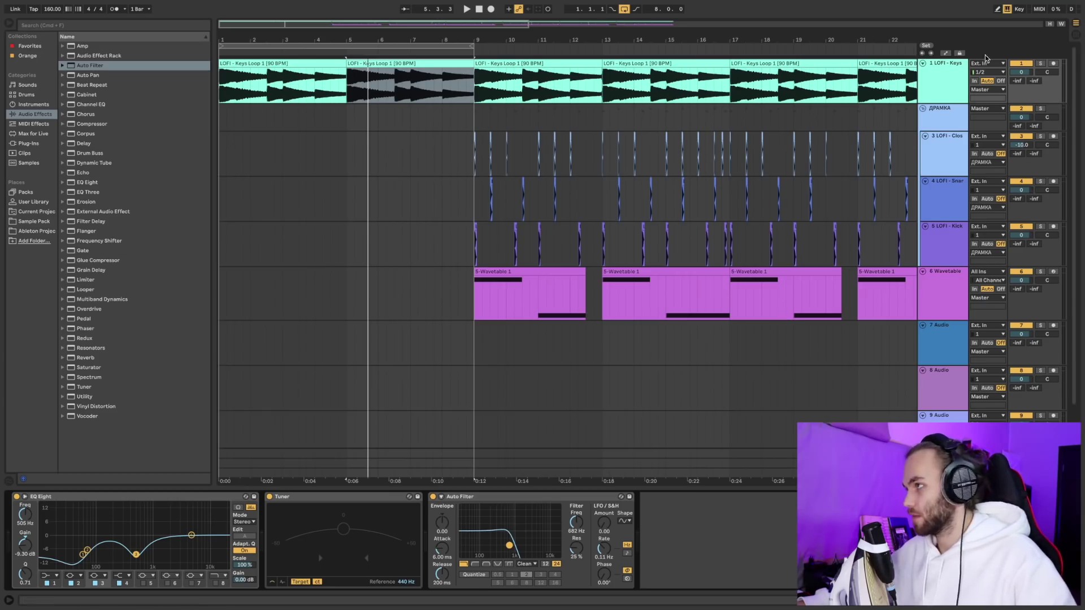
Step: Automate the keys track's Auto Filter frequency to rise from about 126 Hz at bar 1 to 17.9 kHz at bar 9
left_click(945, 54)
left_click(949, 54)
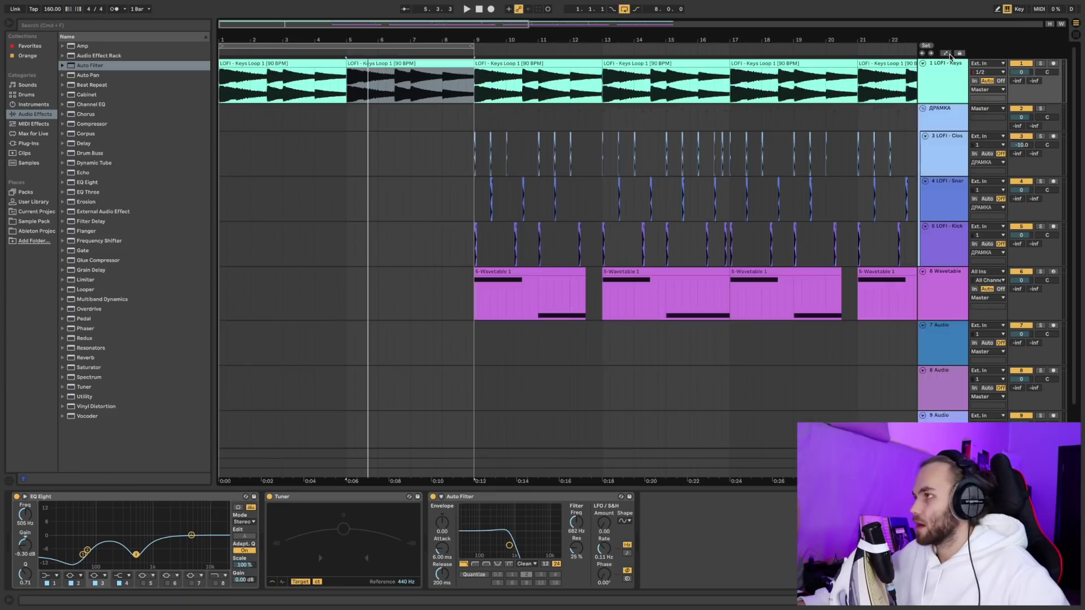
left_click(947, 54)
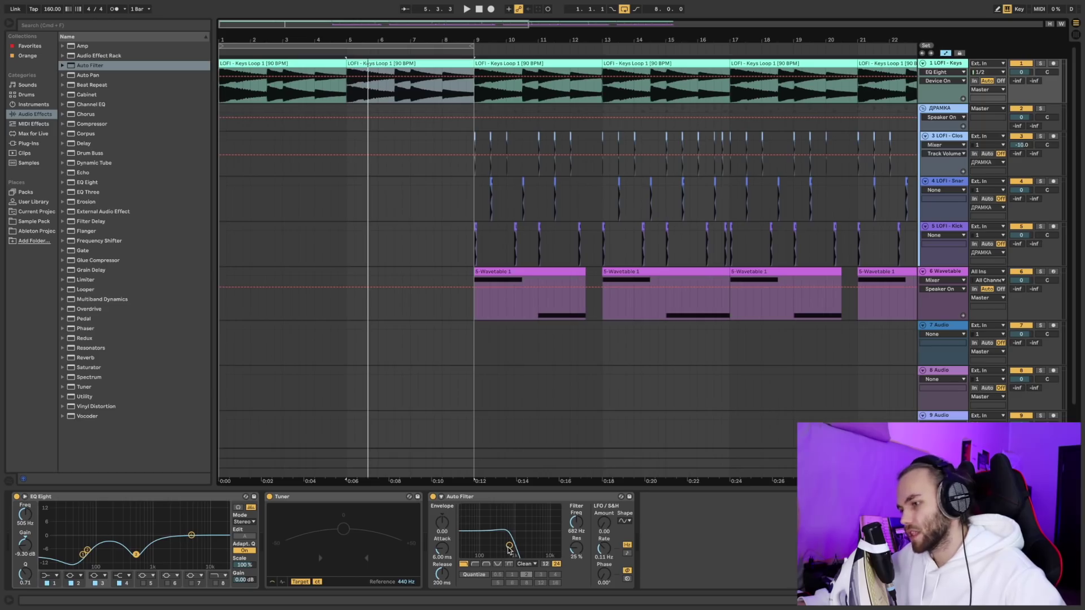
left_click_drag(508, 546, 510, 545)
mouse_move(575, 525)
left_mouse_down()
mouse_move(575, 606)
mouse_move(576, 508)
mouse_move(576, 523)
left_mouse_up()
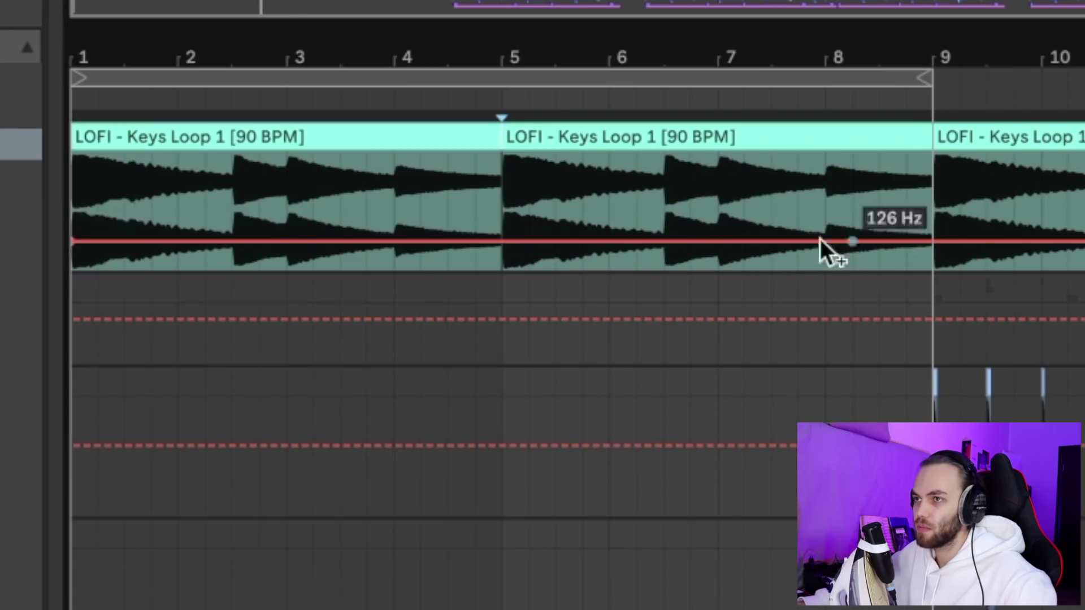
left_click_drag(927, 237, 816, 165)
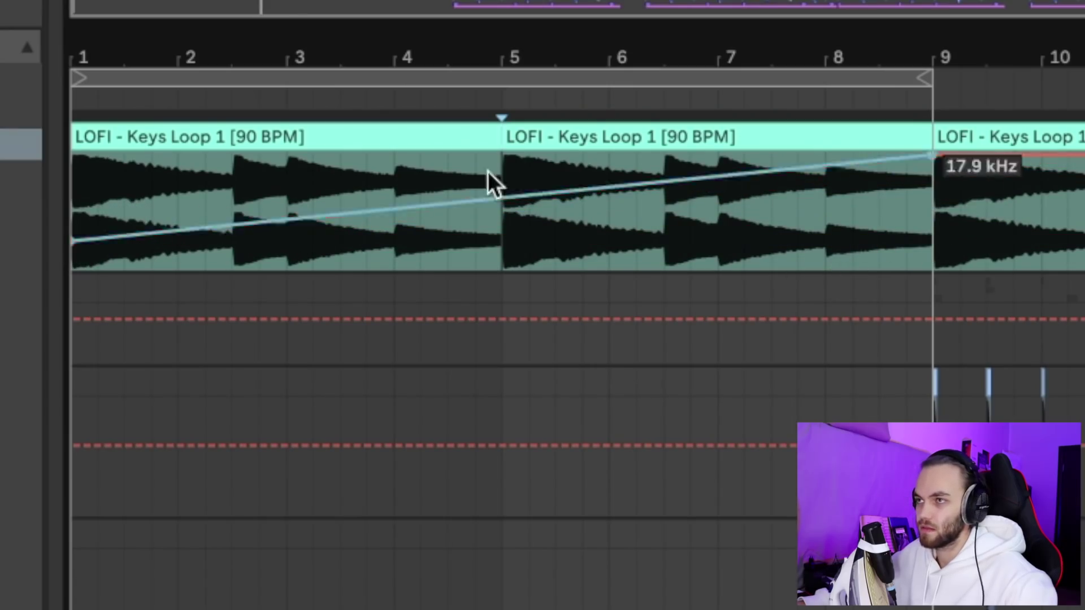
Step: Play the intro to hear the filter sweep and bring the Auto Filter's frequency automation back into view
key("space")
left_click(82, 203)
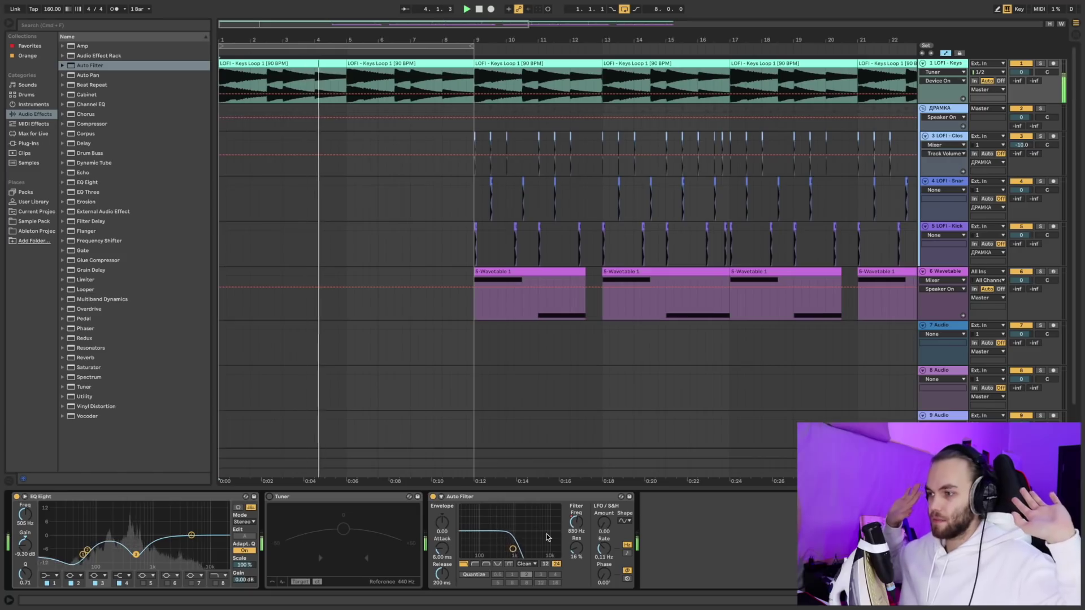
left_click(575, 524)
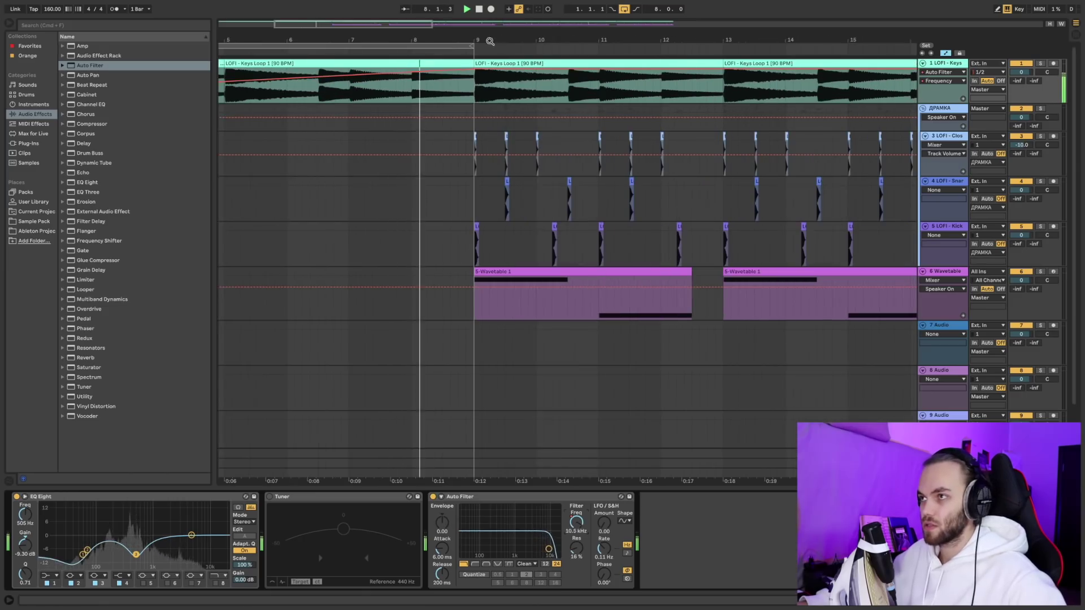
Step: Extend the loop range to cover the whole 32-bar arrangement up to bar 33
left_click_drag(469, 45, 724, 57)
scroll(409, 216, "down", 5)
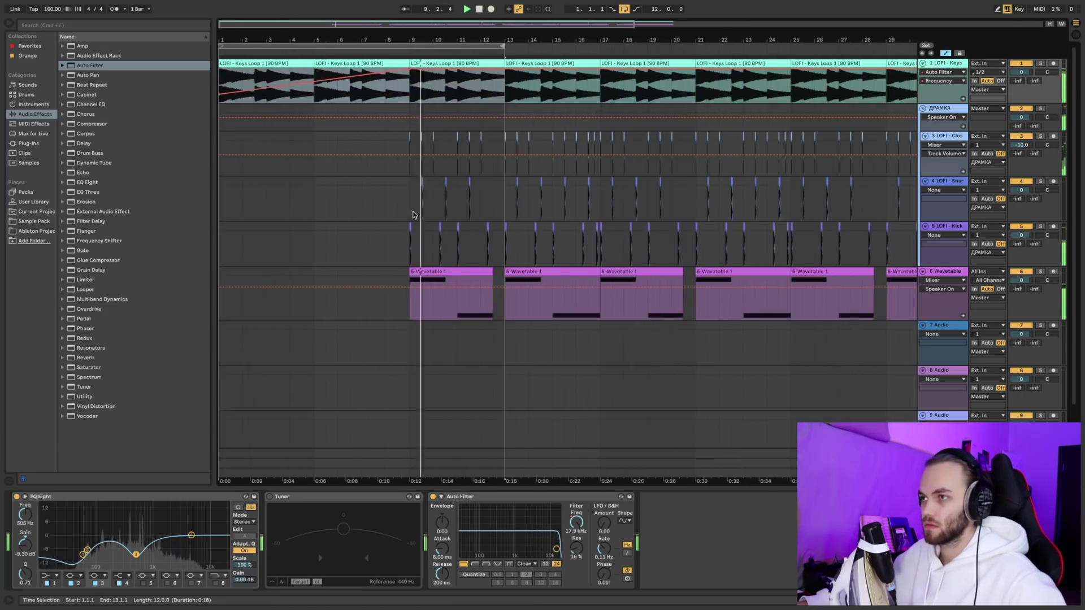
scroll(479, 110, "down", 3)
left_click_drag(404, 46, 724, 47)
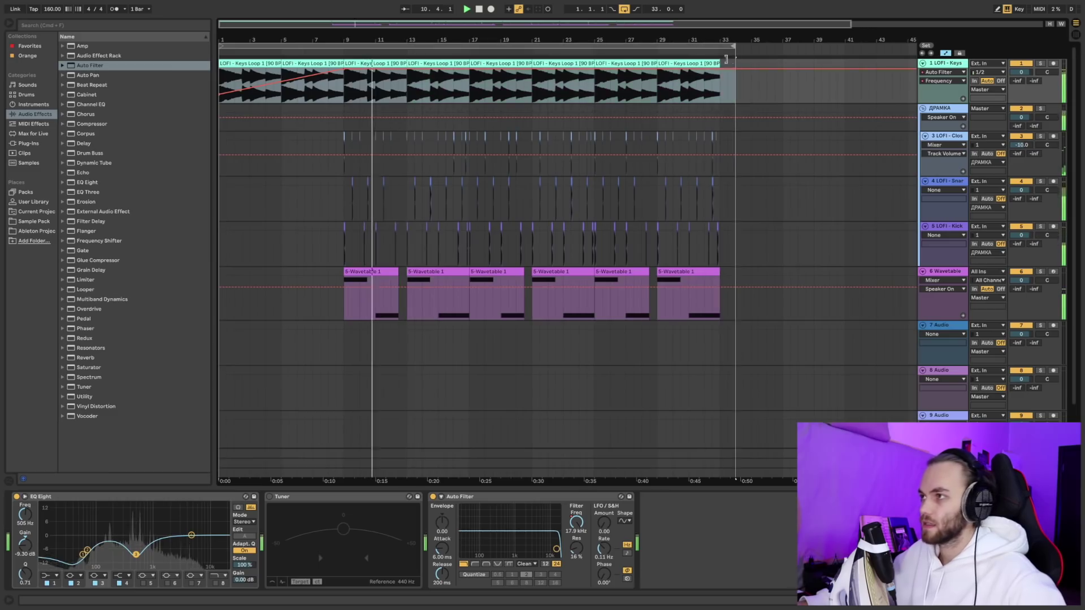
Step: Repeat a short slice of the keys loop just before bar 19 and play the arrangement from bar 17
scroll(399, 199, "up", 5)
scroll(399, 199, "up", 2)
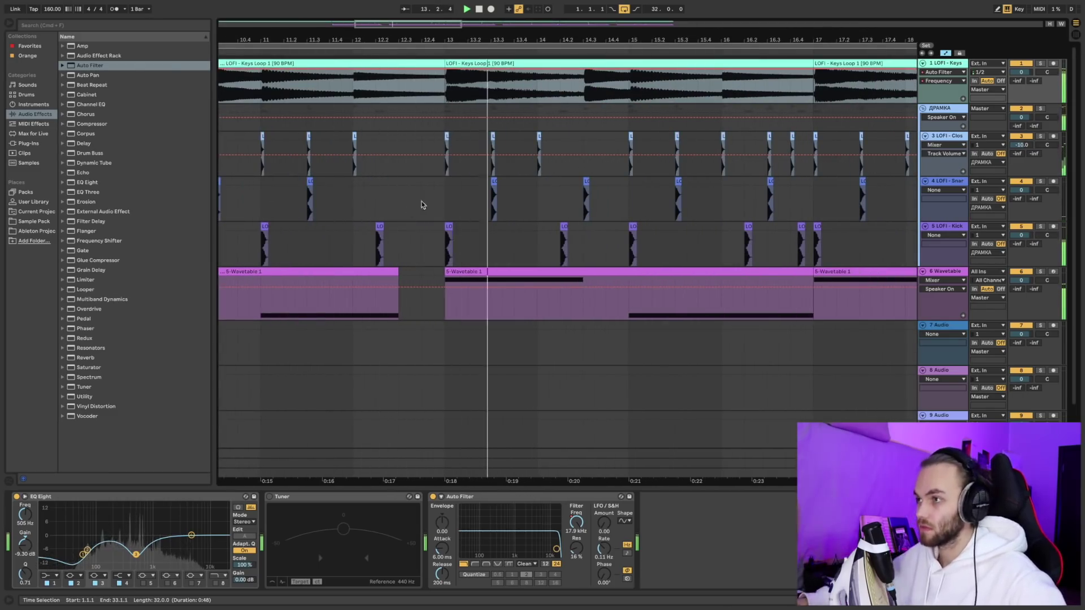
scroll(412, 213, "down", 3)
scroll(575, 335, "down", 4)
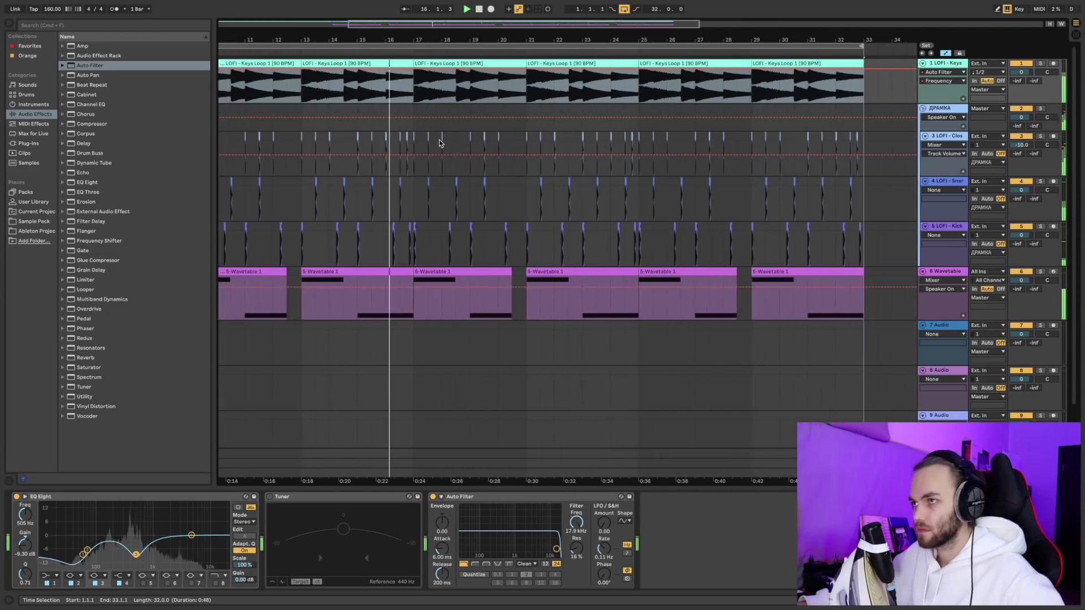
scroll(446, 97, "up", 5)
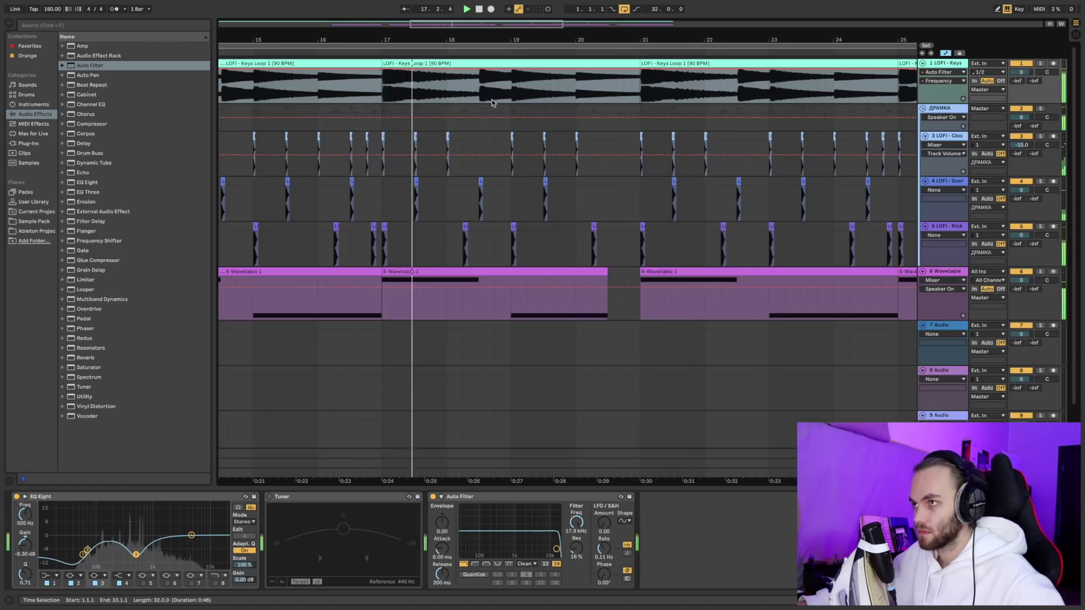
left_click(489, 101)
key("space")
scroll(525, 164, "up", 3)
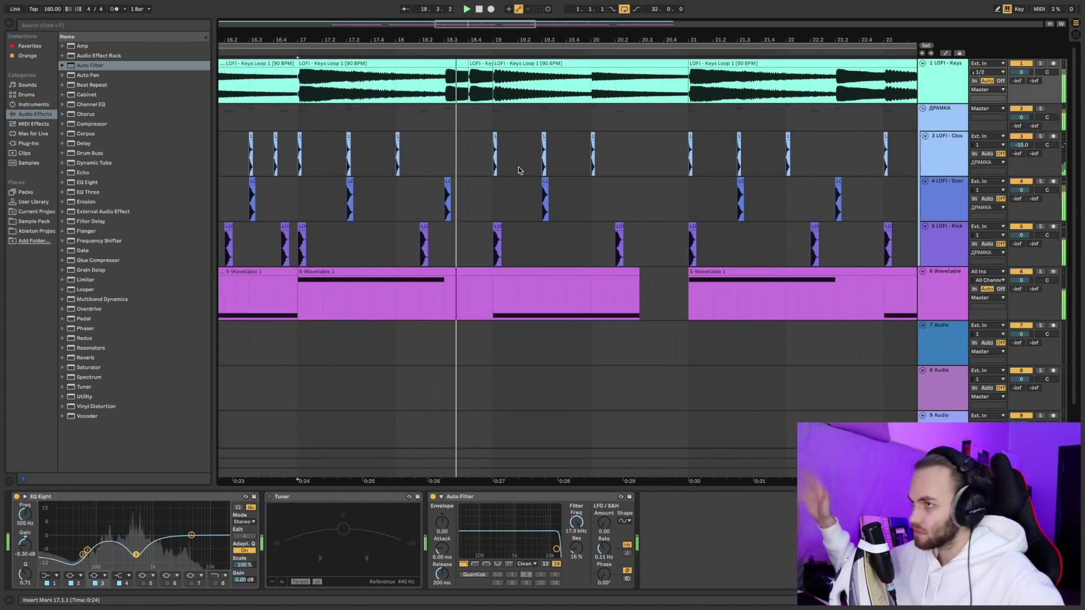
Step: Split the keys clip to isolate the segment from 22.1.1 to 22.3.1
scroll(536, 154, "down", 5)
scroll(517, 109, "up", 5)
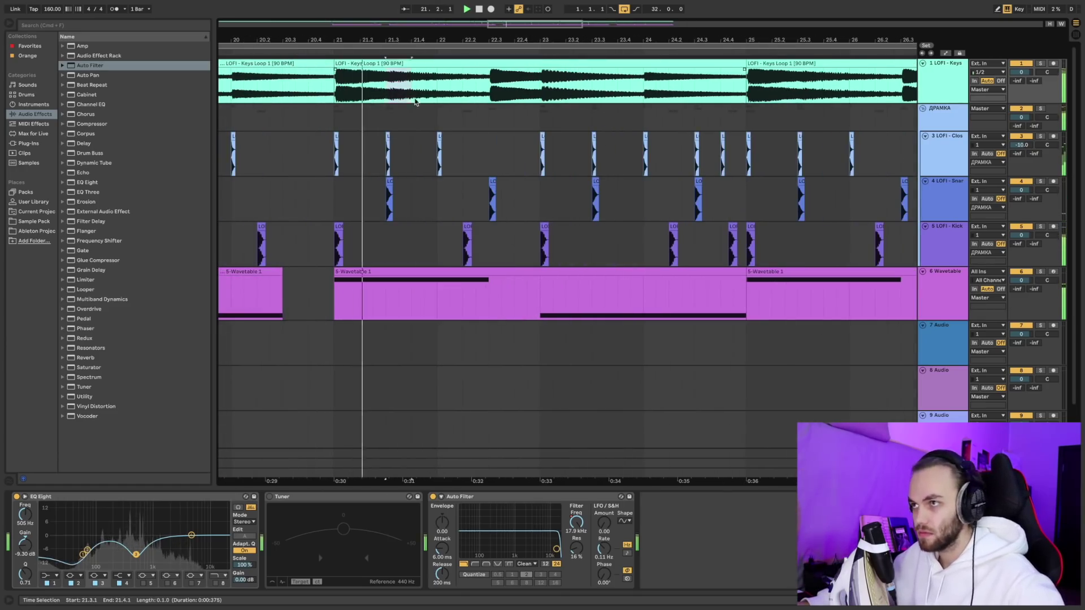
left_click_drag(438, 100, 489, 99)
key("super+e")
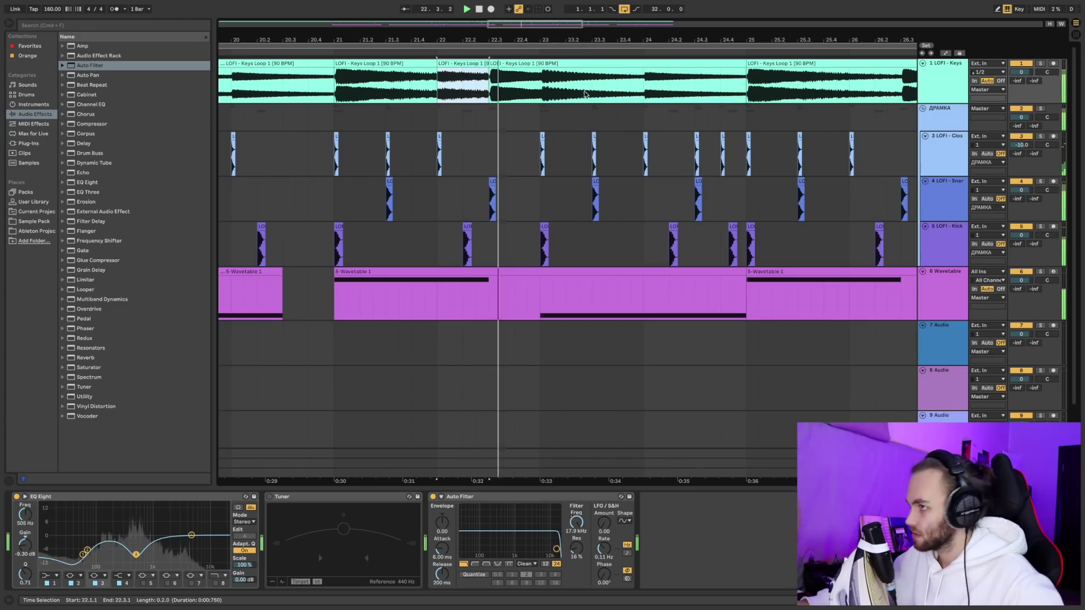
Step: Duplicate a one-beat slice of the keys loop at the start of bar 24 three times, filling up to bar 25
scroll(489, 116, "down", 2)
scroll(509, 116, "right", 3)
left_click(528, 102)
left_click_drag(529, 104, 542, 105)
key("super+d")
key("super+d")
key("super+d")
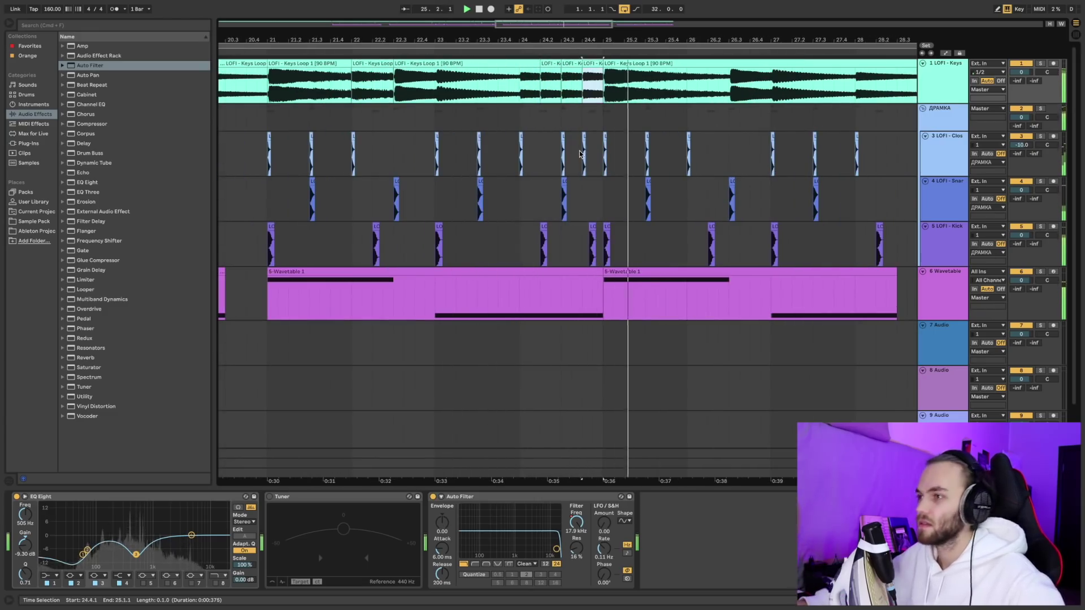
Step: Duplicate the kick hit on the second beat of bar 24 twice to build a fill into bar 25
left_click(445, 116)
left_click(543, 249)
key("super+d")
key("super+d")
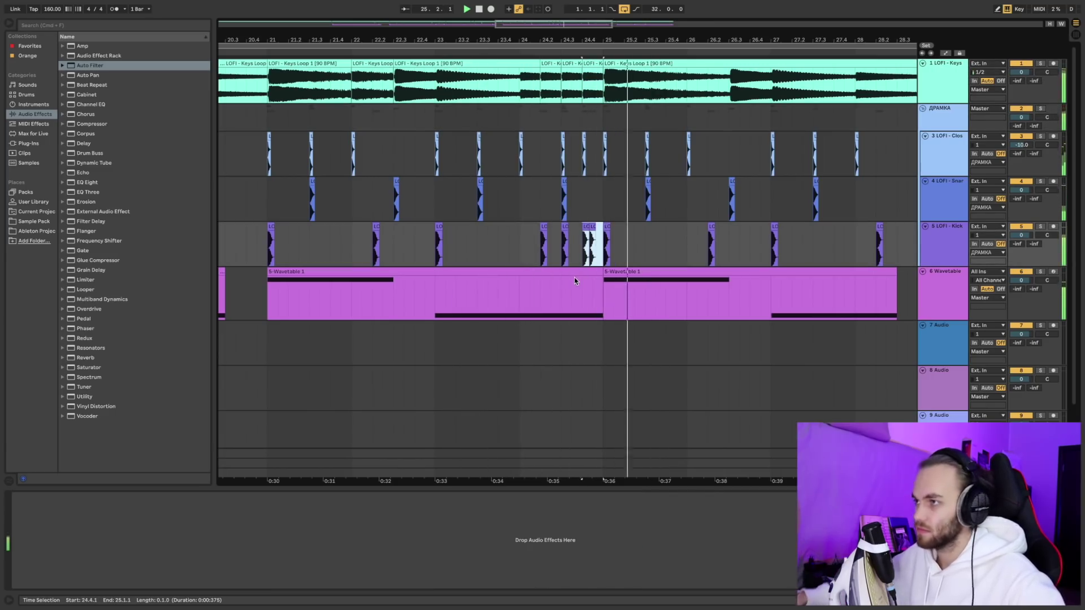
Step: Duplicate the closed hi-hat hit at 27.3 twice to make a short roll before bar 28
scroll(570, 235, "down", 5)
scroll(569, 203, "right", 5)
scroll(567, 174, "up", 7)
left_click(389, 155)
key("super+d")
key("super+d")
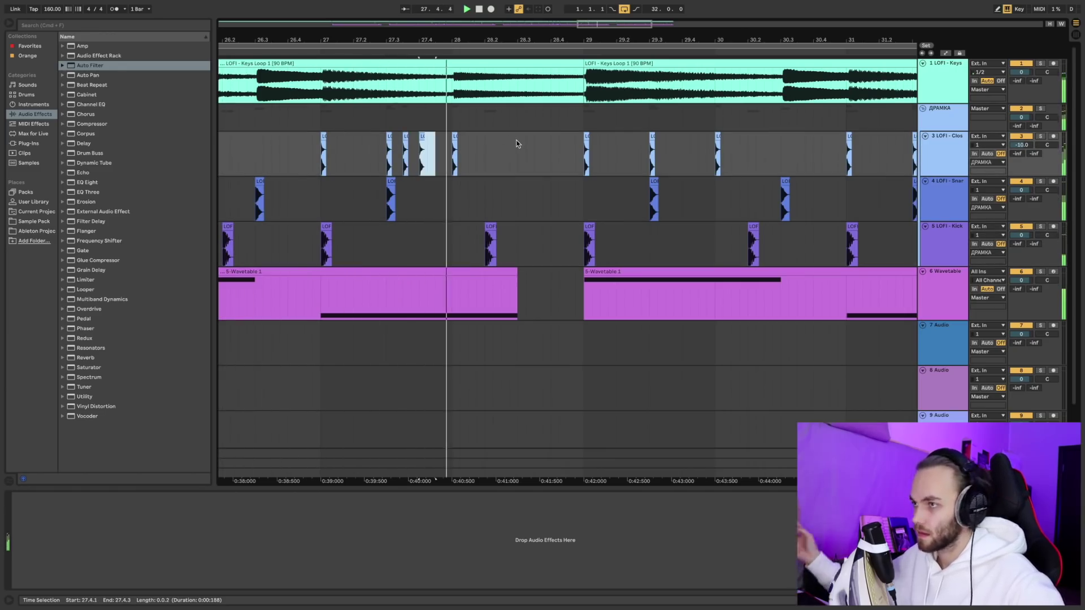
Step: Replace the keys in bar 32 with repeated slices one and a half beats long, trimming the last one to end at bar 33
scroll(517, 141, "down", 4)
scroll(703, 177, "up", 3)
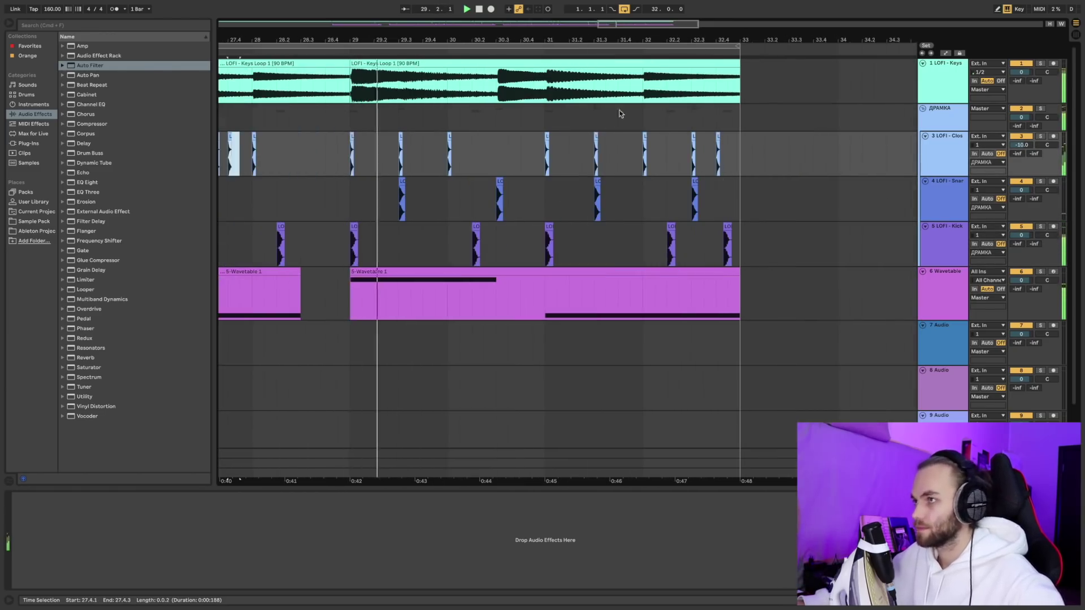
left_click_drag(647, 100, 740, 99)
key("Delete")
left_click(750, 135)
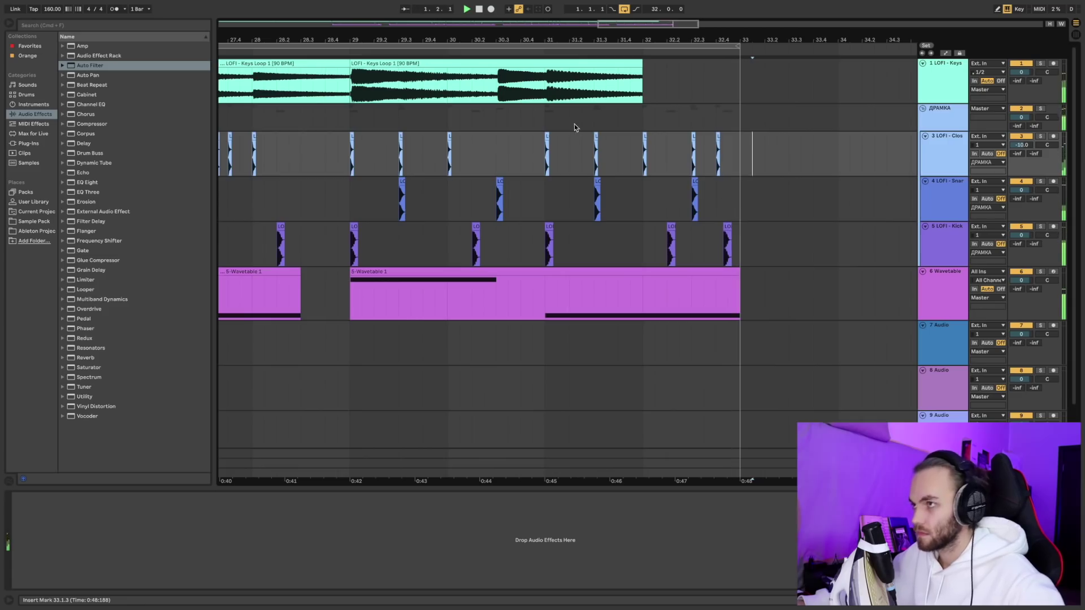
key("super+z")
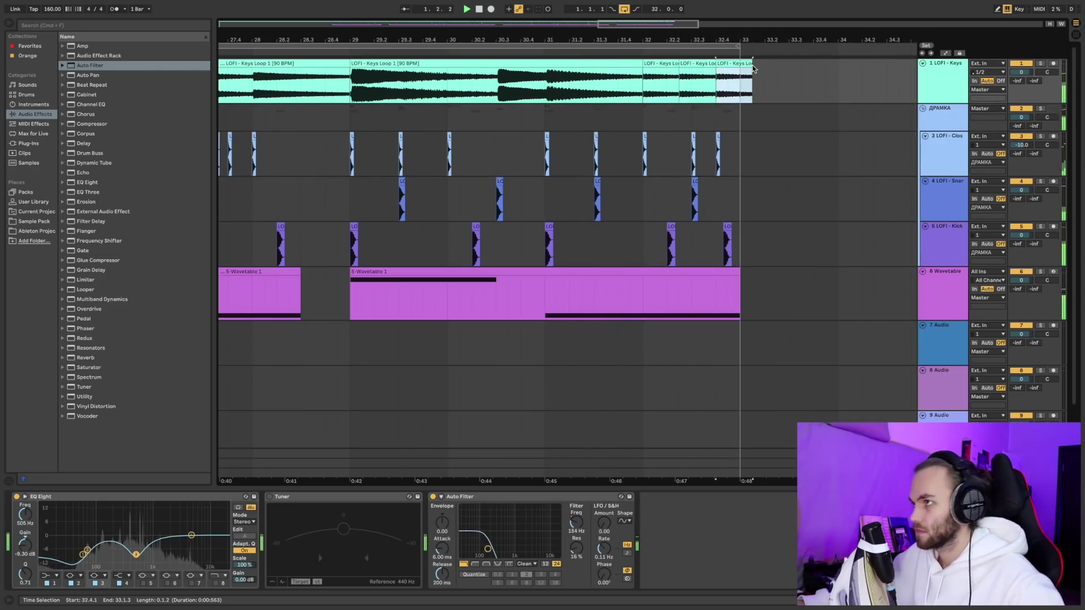
left_click_drag(752, 68, 740, 69)
Step: Duplicate the entire 32-bar arrangement once and extend the loop range to 64 bars
scroll(683, 189, "down", 10)
key("super+a")
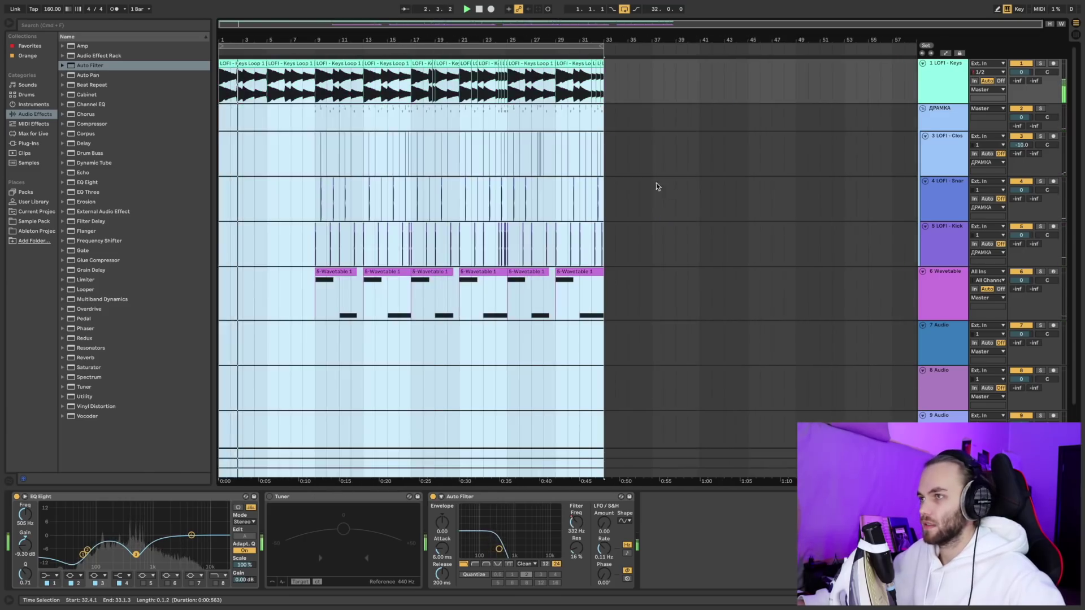
key("super+d")
left_click_drag(432, 46, 820, 75)
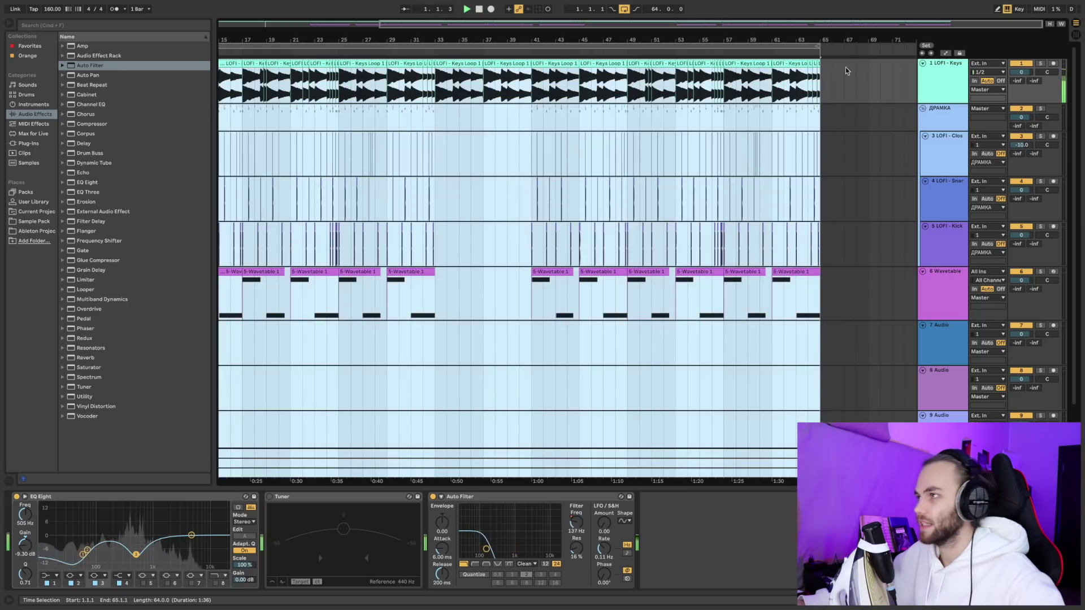
left_click(428, 121)
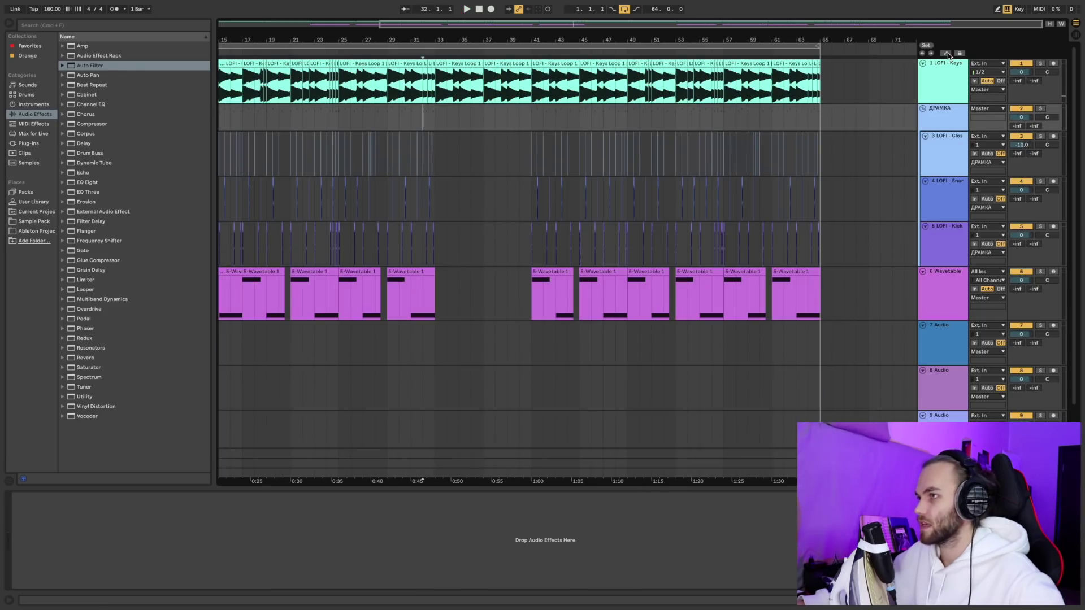
Step: Show the automation, adjust the filter automation on the keys track around the duplicated section, and start playback
left_click(947, 53)
scroll(439, 110, "up", 5)
left_click_drag(401, 72, 329, 72)
left_click(288, 113)
key("space")
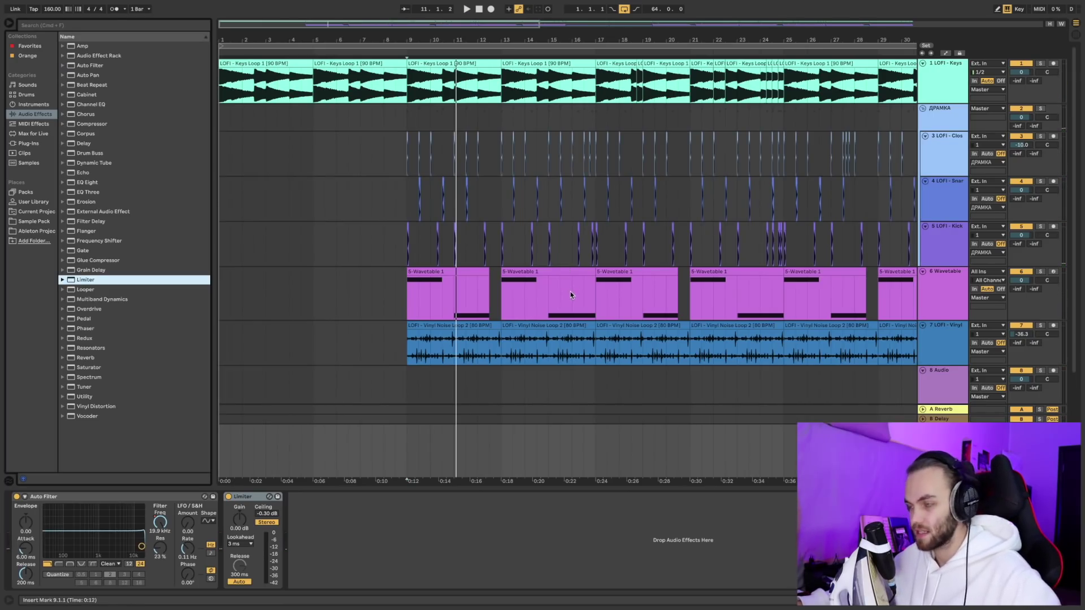
Step: Open the audio export settings, look through the rendered-track choices and keep Master as the rendered track
left_click(48, 6)
left_click(85, 121)
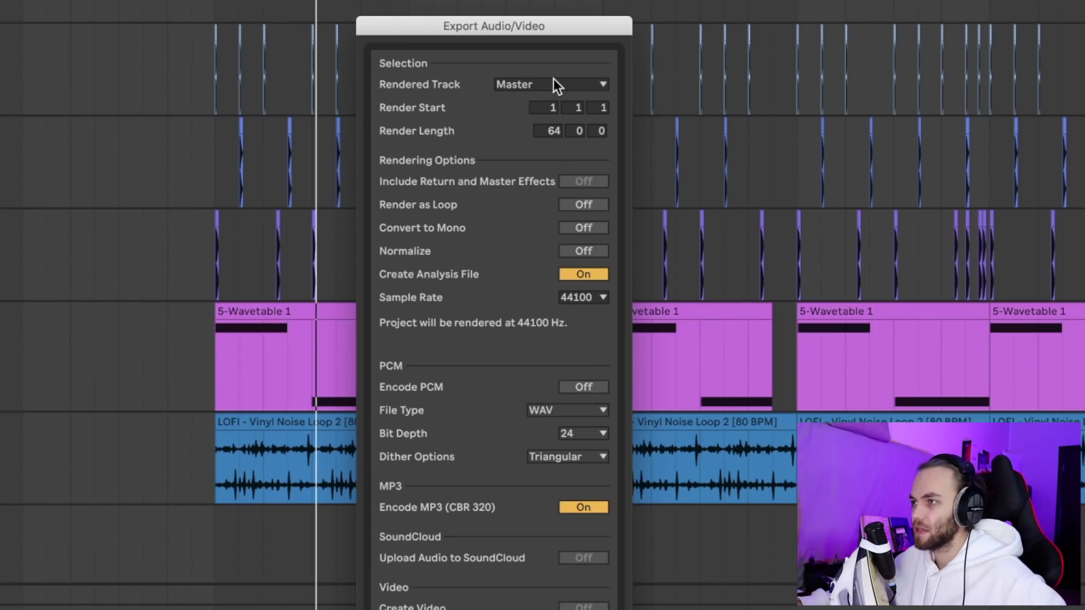
left_click(553, 84)
left_click(560, 83)
left_click(555, 82)
left_click(548, 97)
left_click(585, 86)
left_click(581, 156)
left_click(562, 85)
left_click(568, 91)
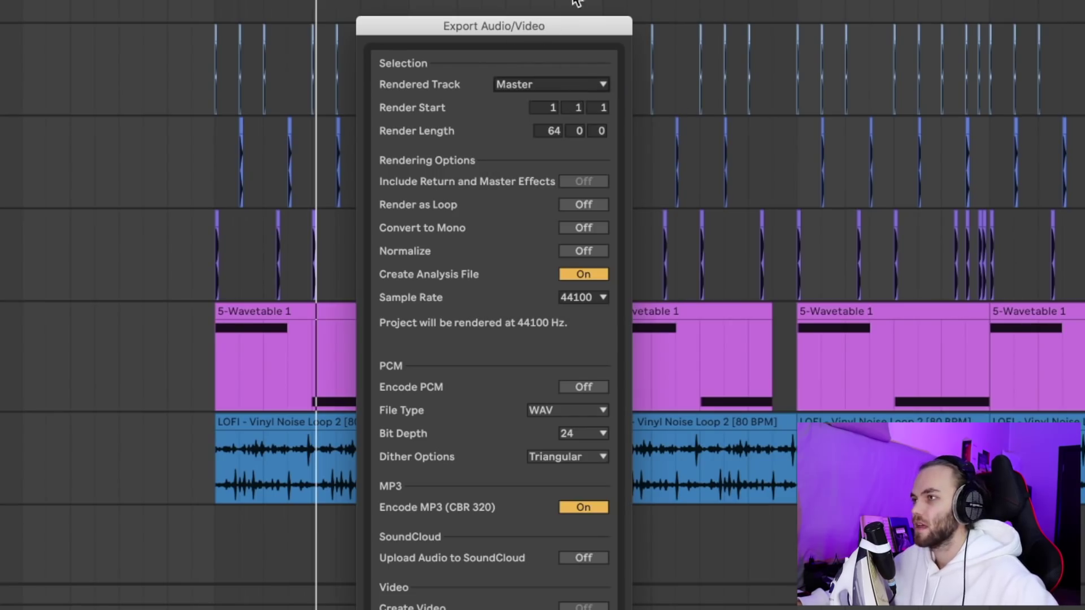
Step: Export the track as MP3 (CBR 320) with PCM encoding off, saving it in the Демки и Рендеры folder
left_click(583, 386)
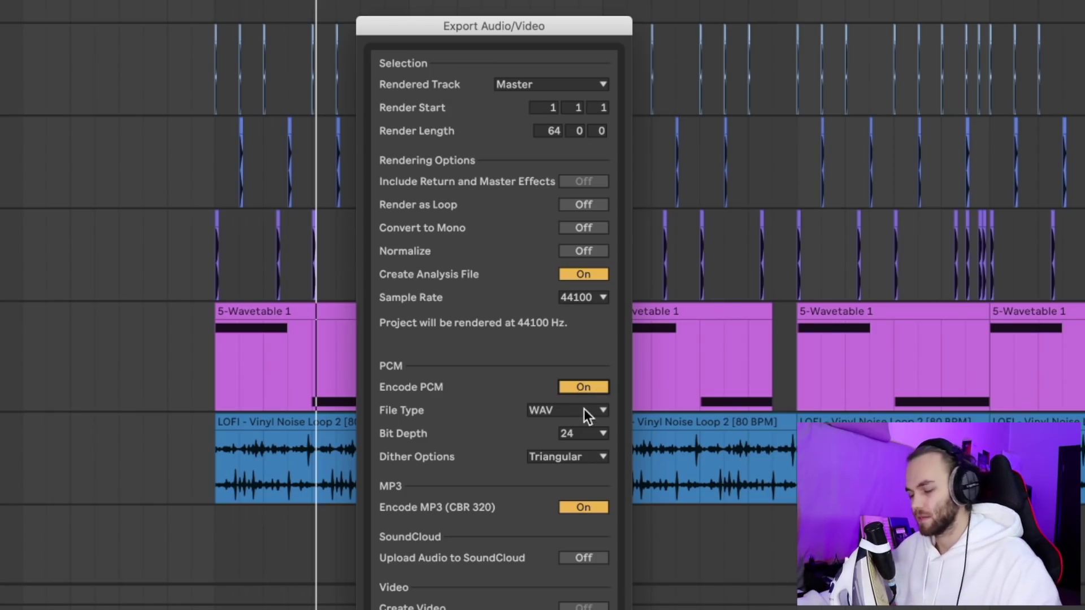
left_click(603, 386)
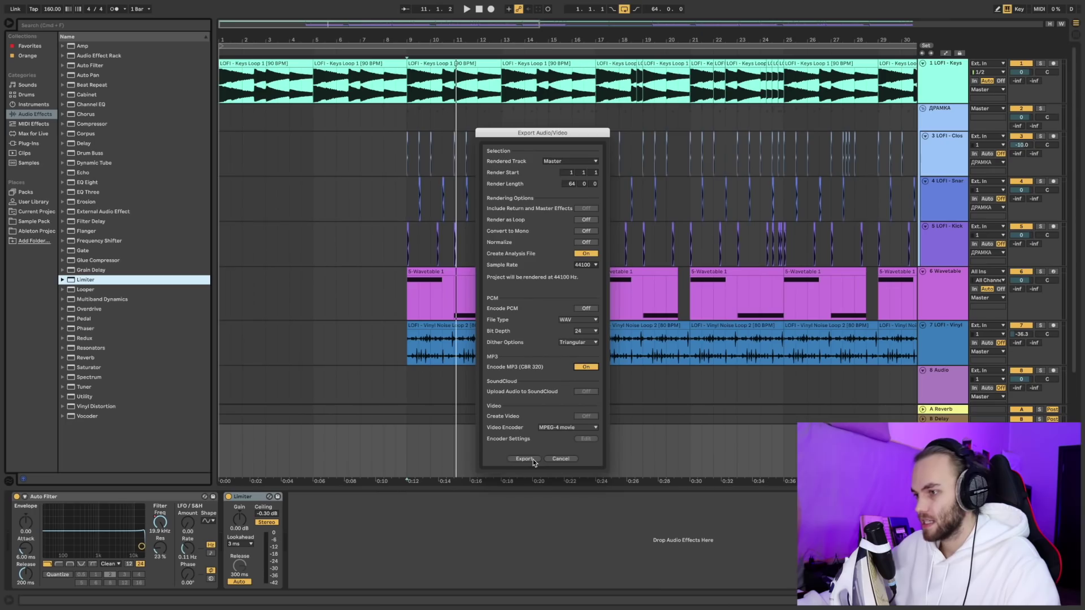
left_click(532, 459)
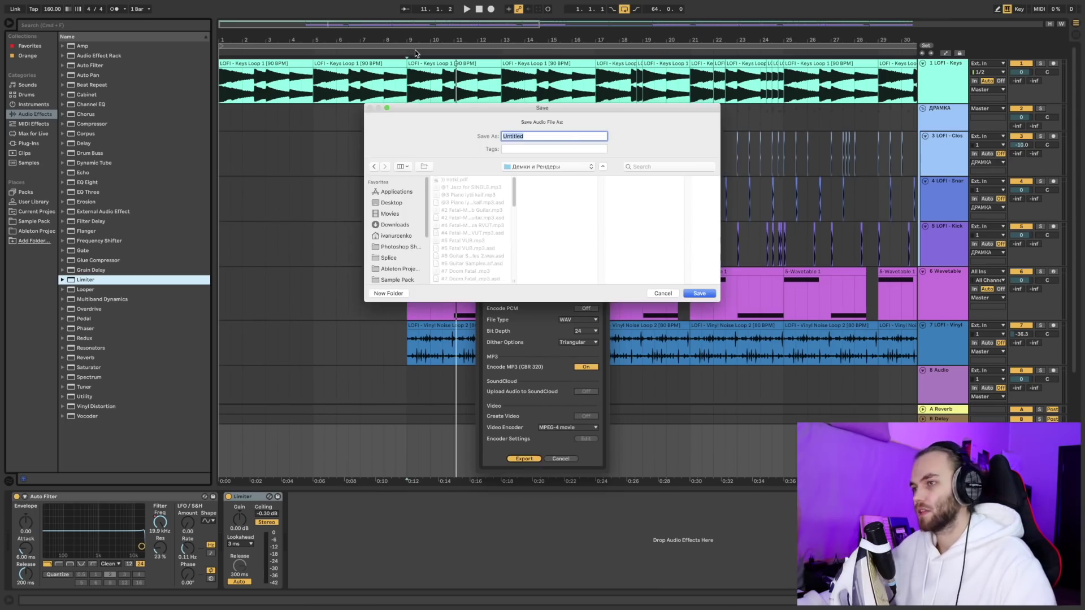
left_click(708, 294)
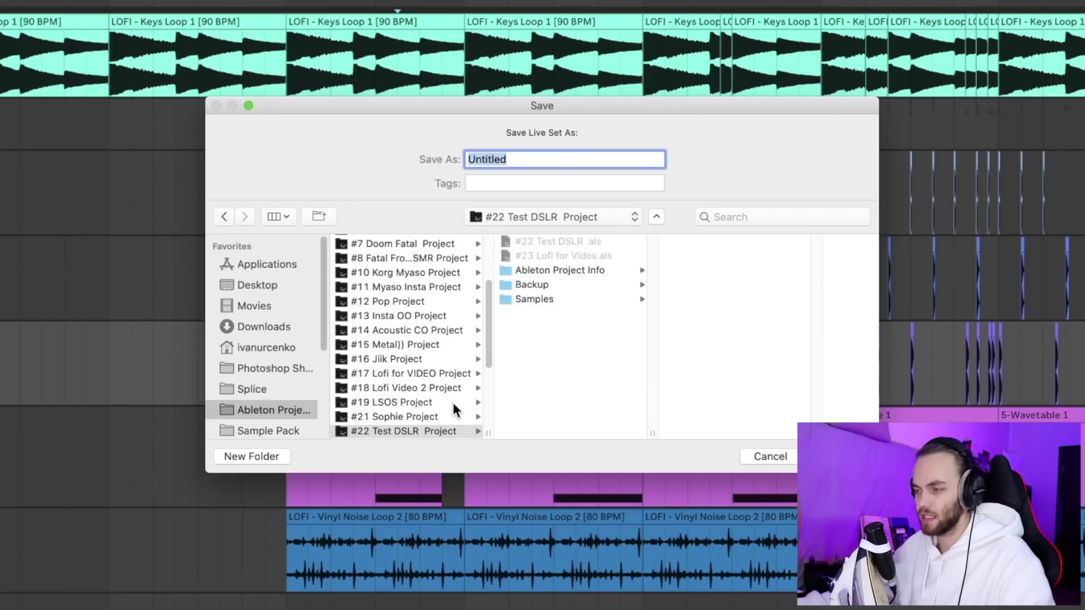
Step: Start saving the Live Set, choose the Ableton Projects folder, and try the name lofi before clearing it
key("Escape")
key("super+s")
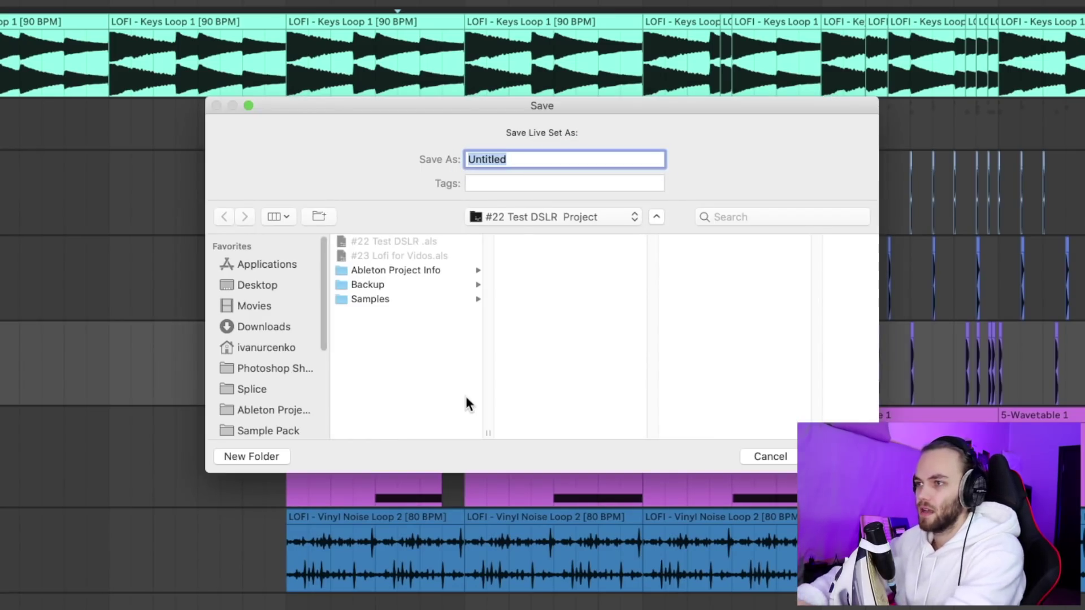
scroll(282, 324, "down", 5)
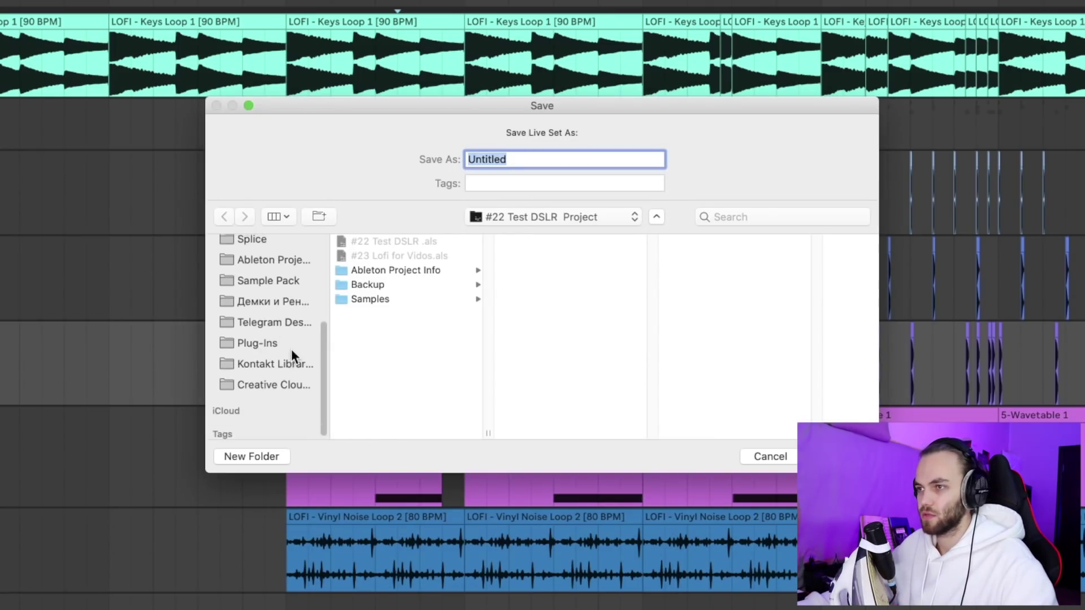
scroll(288, 372, "up", 3)
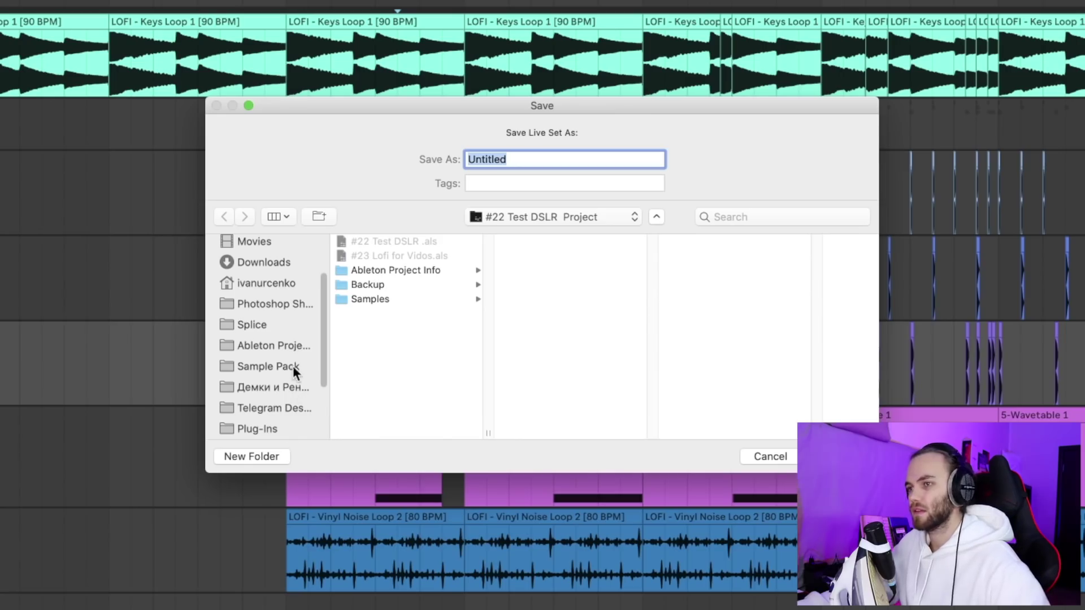
left_click(284, 347)
scroll(391, 309, "down", 8)
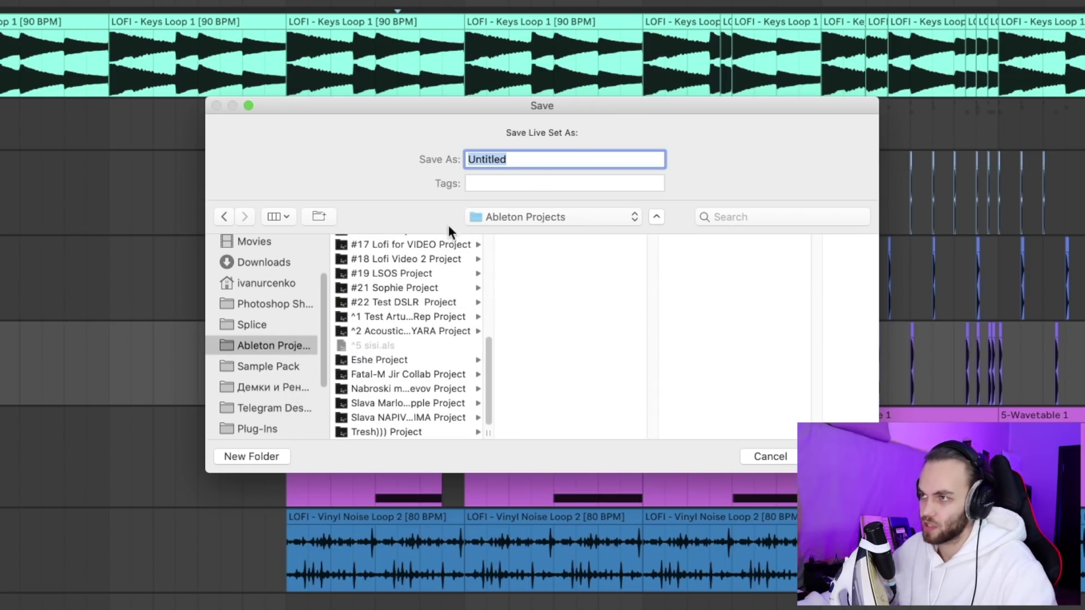
type("lofi")
key("BackSpace")
key("BackSpace")
key("BackSpace")
key("BackSpace")
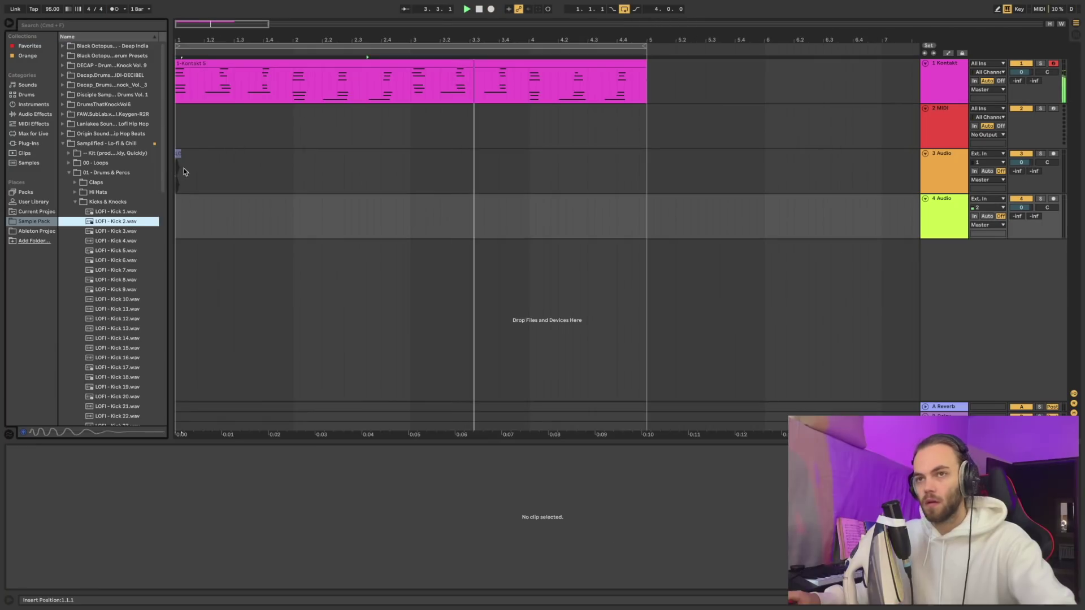
Step: Place the LOFI - Kick 2 sample at the start of audio track 3 and stop playback
left_click_drag(185, 168, 183, 168)
key("space")
Step: Freeze the Kontakt track and copy its frozen four-bar clip onto a separate audio track as audio
left_click(396, 82)
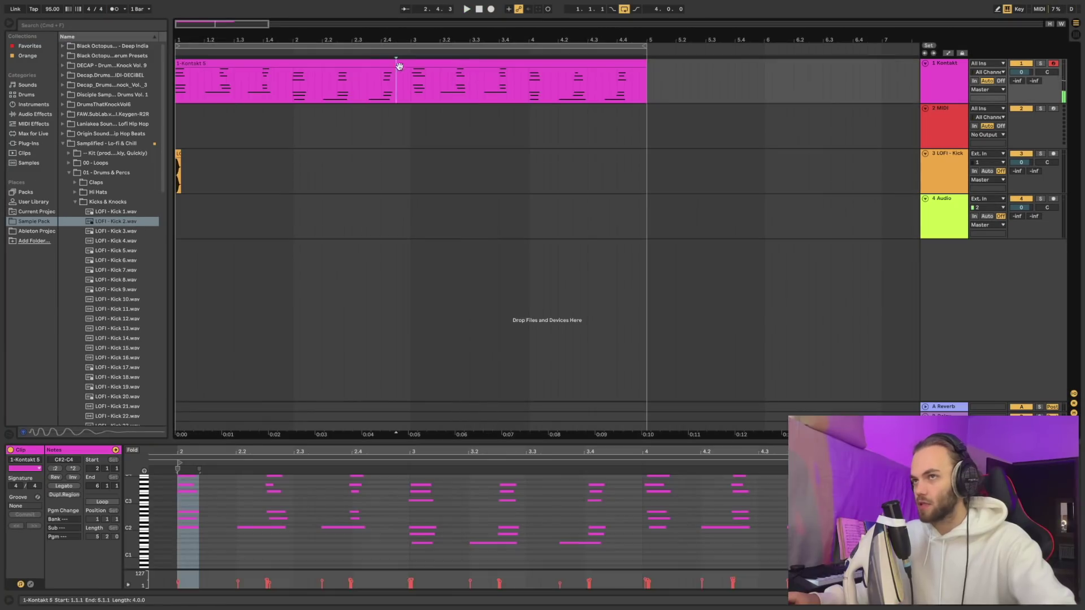
left_click(404, 64)
right_click(404, 65)
left_click(419, 77)
right_click(957, 103)
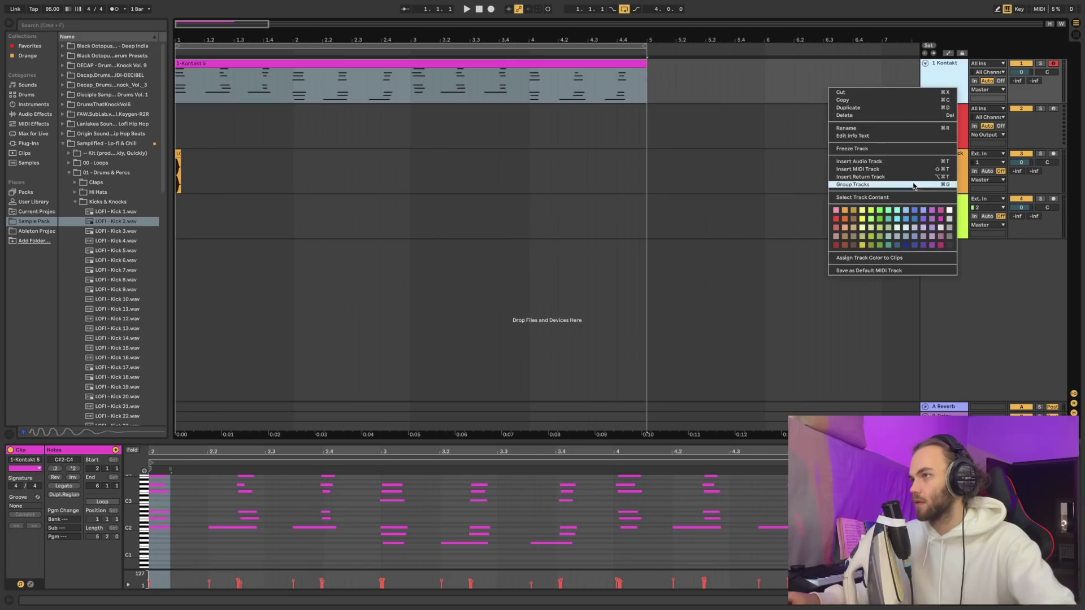
left_click(882, 148)
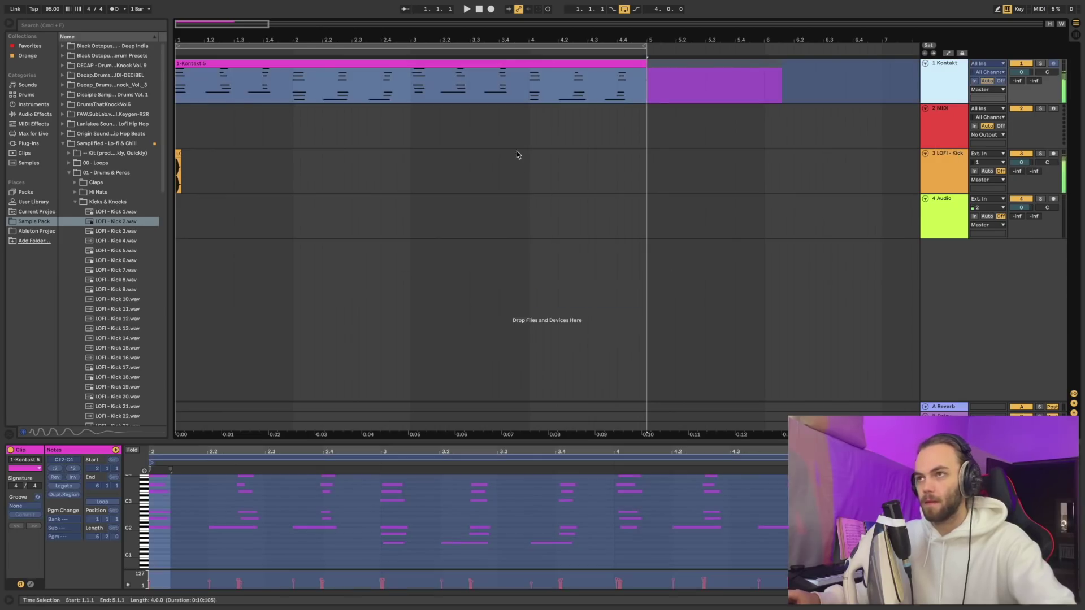
left_click_drag(646, 92, 176, 91)
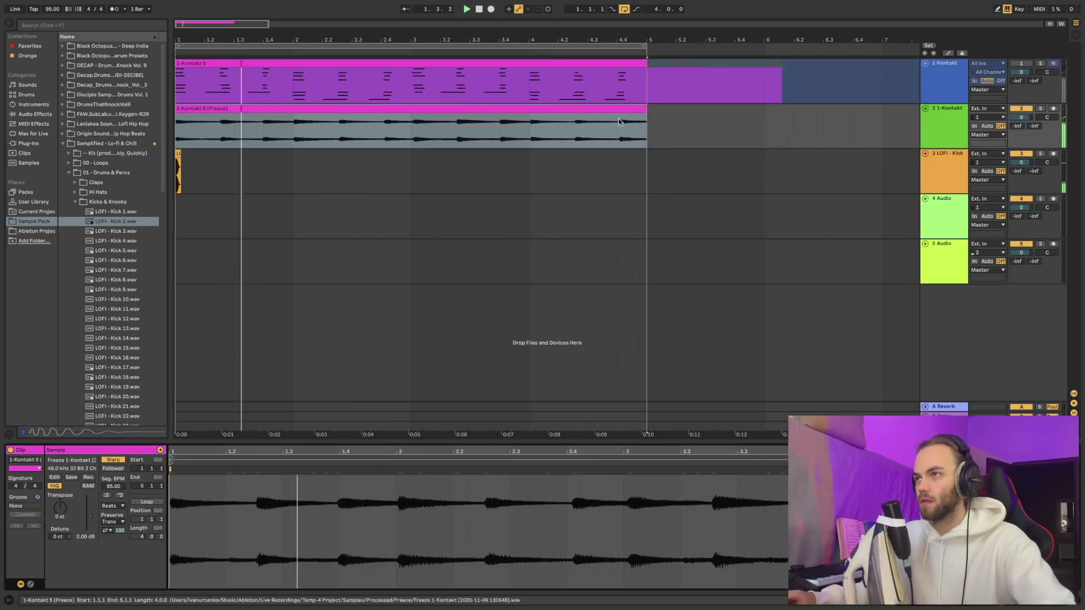
Step: Transpose the frozen Kontakt audio clip by -3 st and audition it
key("space")
mouse_move(60, 507)
left_mouse_down()
mouse_move(60, 524)
mouse_move(66, 500)
left_mouse_up()
key("space")
key("space")
key("space")
key("space")
key("space")
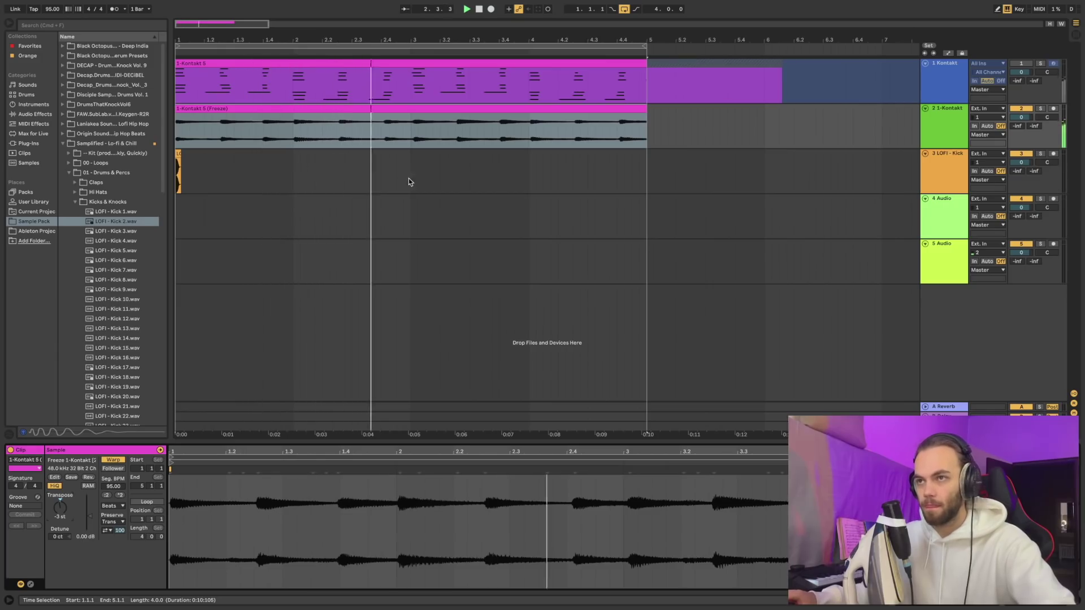
Step: Duplicate LSI_Cruelty_Top hits to add extra hi-hats at 3.4.3 and just before bar 5
left_click_drag(409, 181, 252, 182)
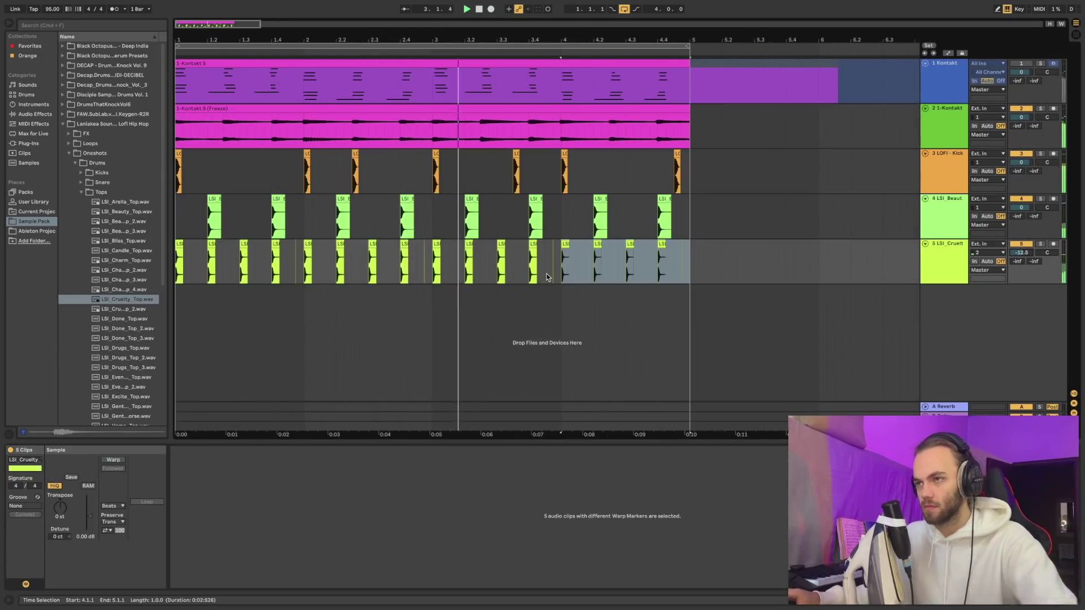
left_click_drag(547, 277, 531, 275)
key("super+d")
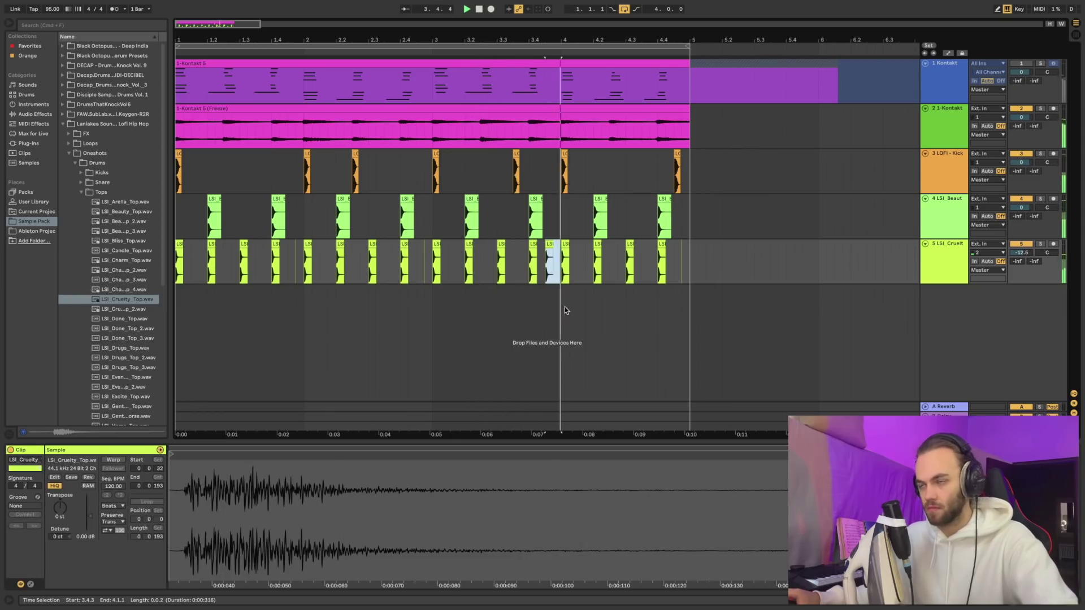
left_click(667, 276)
key("super+d")
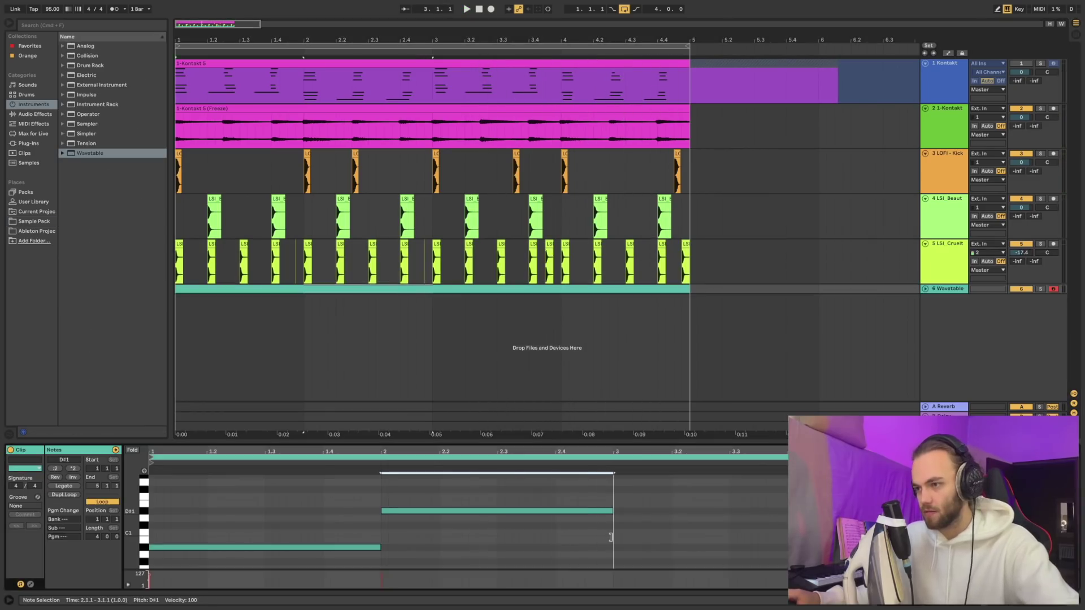
Step: Duplicate the two Wavetable bass notes to fill bars 3 and 4, and enlarge the bass track
key("space")
key("super+a")
key("super+d")
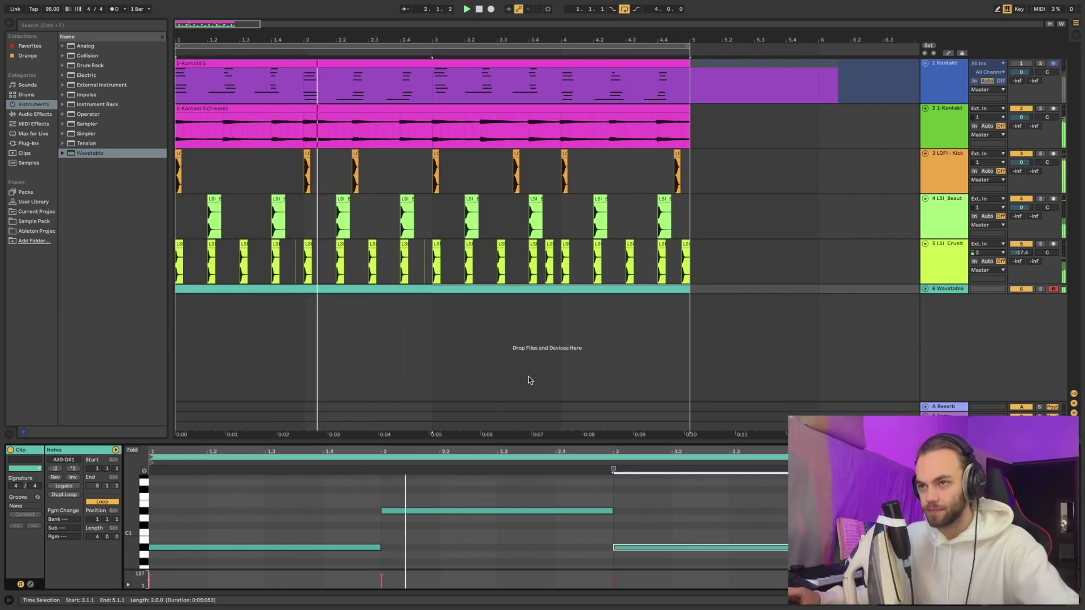
left_click_drag(948, 295, 948, 345)
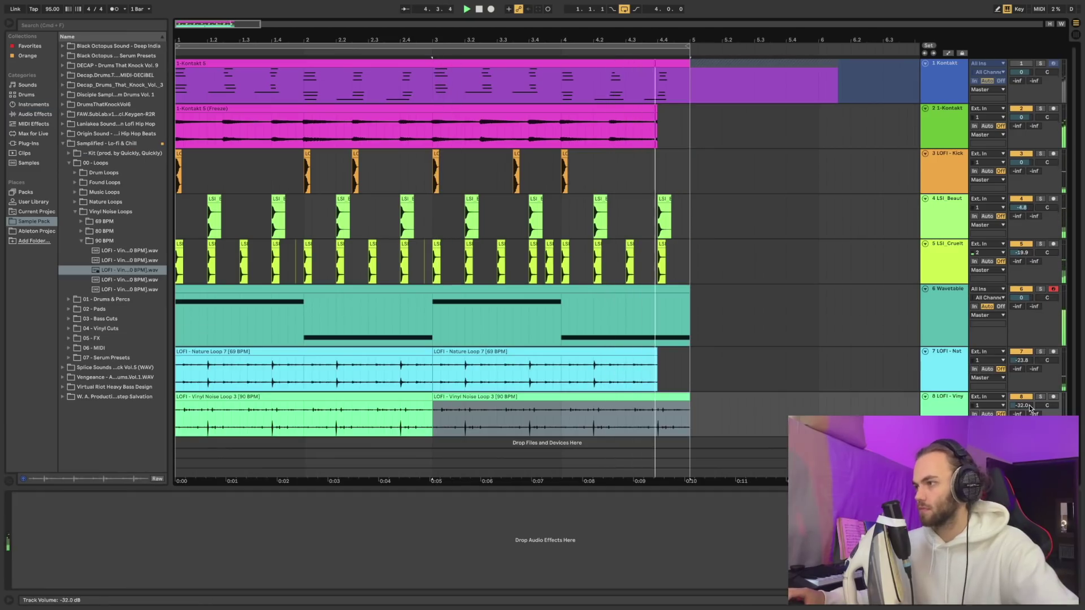
Step: Delete the end of the vinyl noise loop in the last beat of bar 4 to leave a gap
left_click_drag(698, 432, 665, 431)
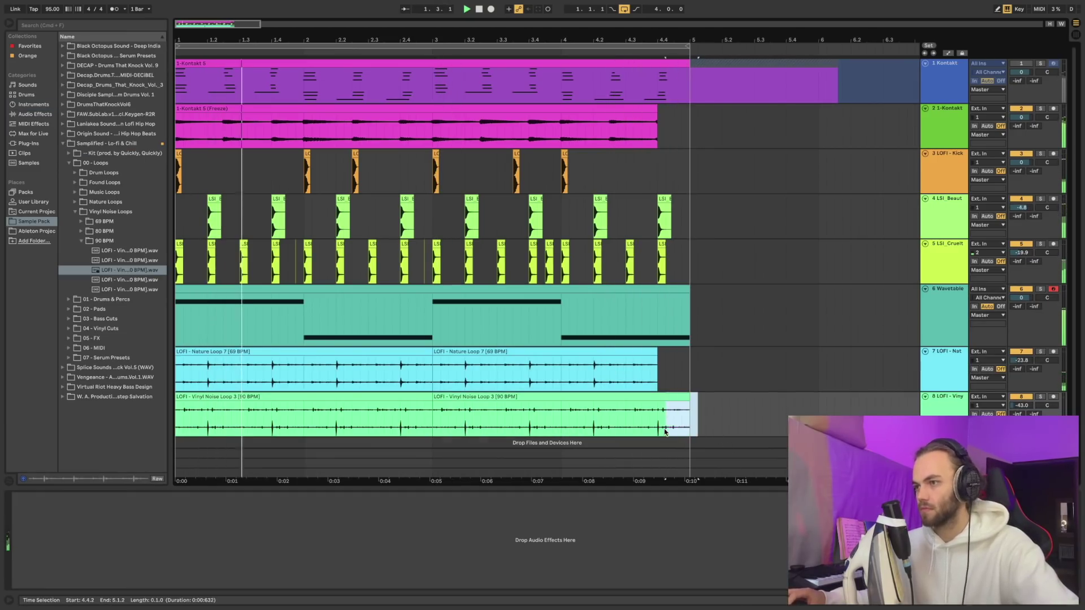
key("super+d")
left_click(857, 371)
left_click_drag(762, 421, 664, 430)
key("Delete")
Step: Copy the nature and vinyl noise loops from bars 9 to 12 and paste them at bar 5
left_click_drag(498, 350, 681, 419)
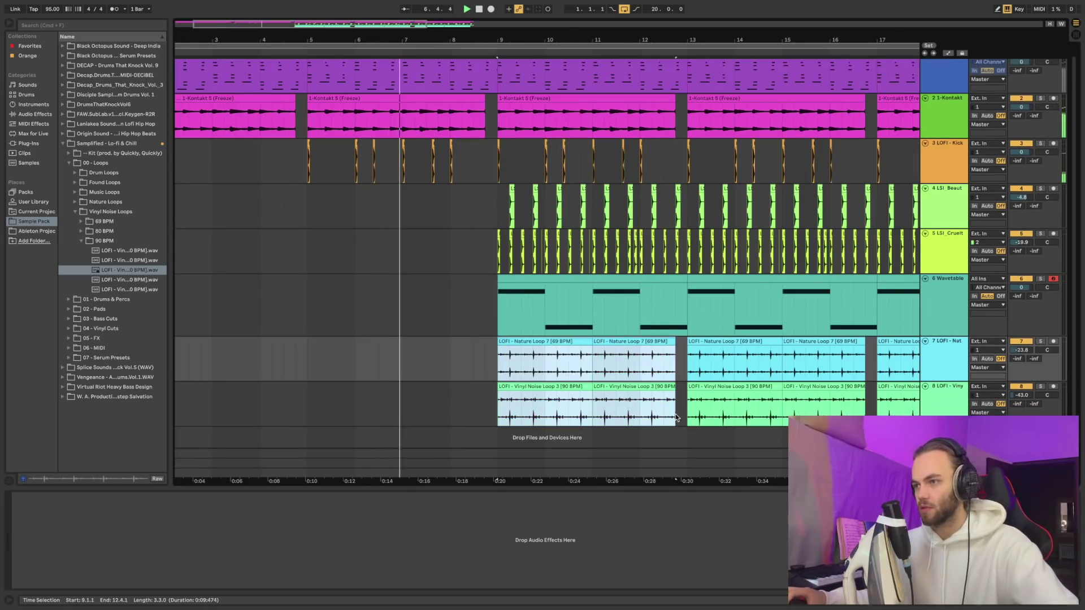
key("super+c")
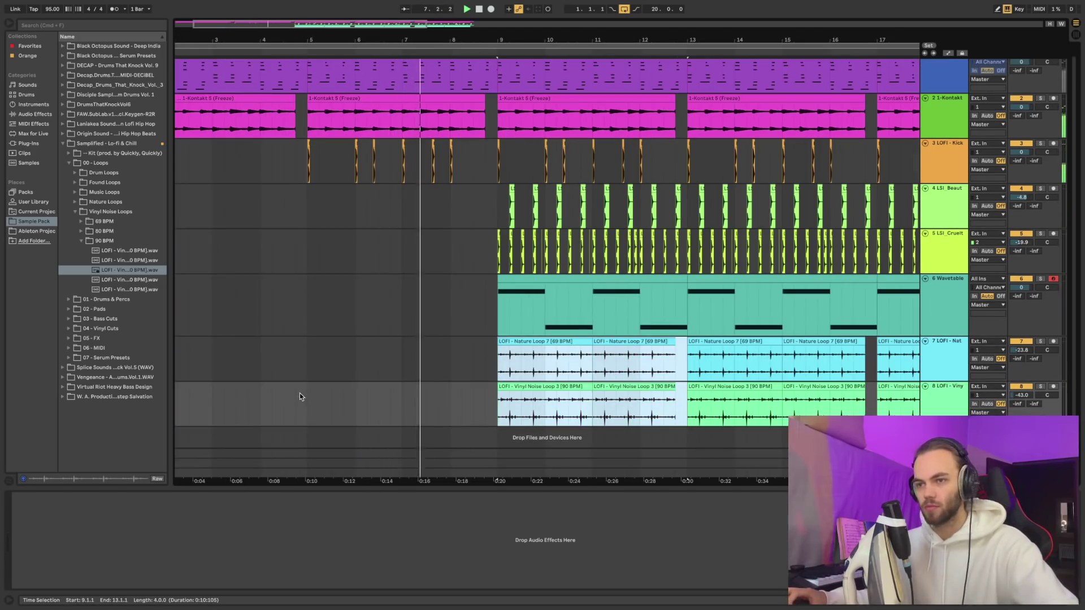
left_click(308, 354)
key("super+v")
left_click(463, 290)
scroll(563, 290, "up", 5)
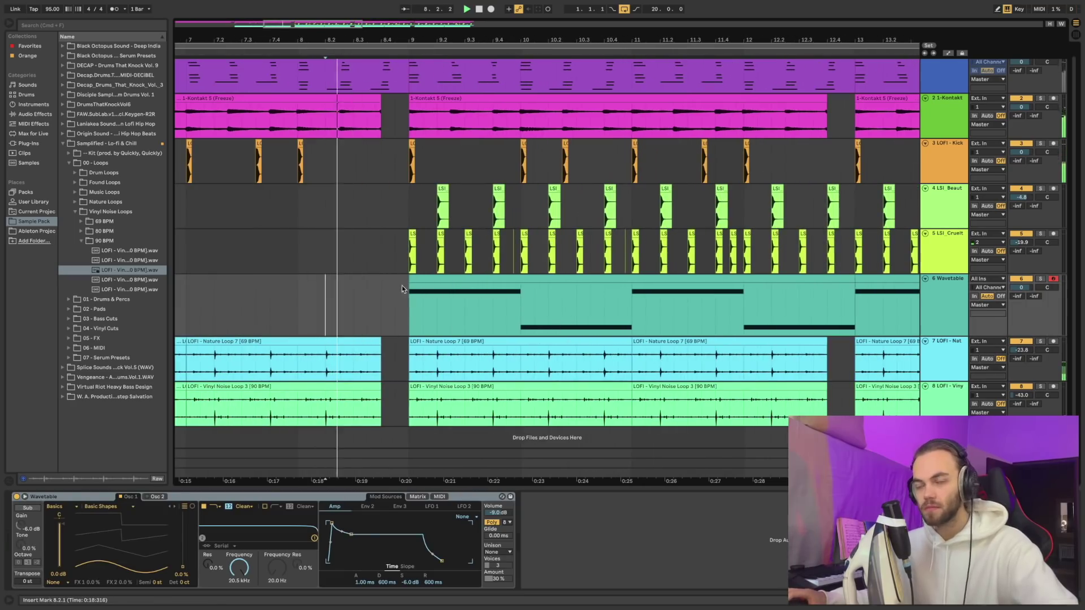
Step: Select the LSI_Beauty snare clips from bar 9 to bar 21 and adjust their transposition
scroll(386, 271, "down", 5)
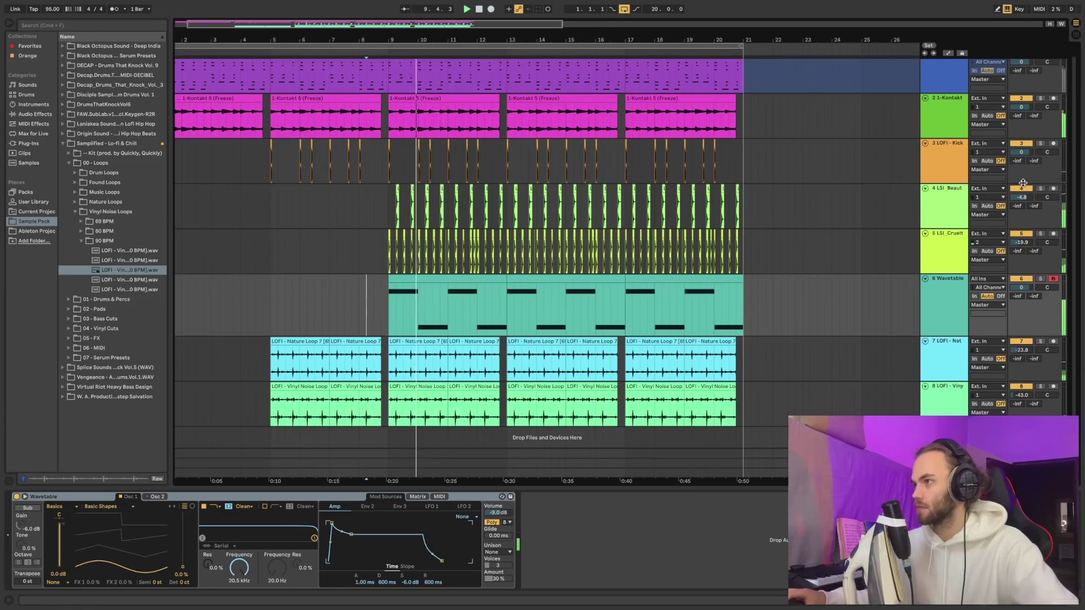
scroll(412, 200, "up", 5)
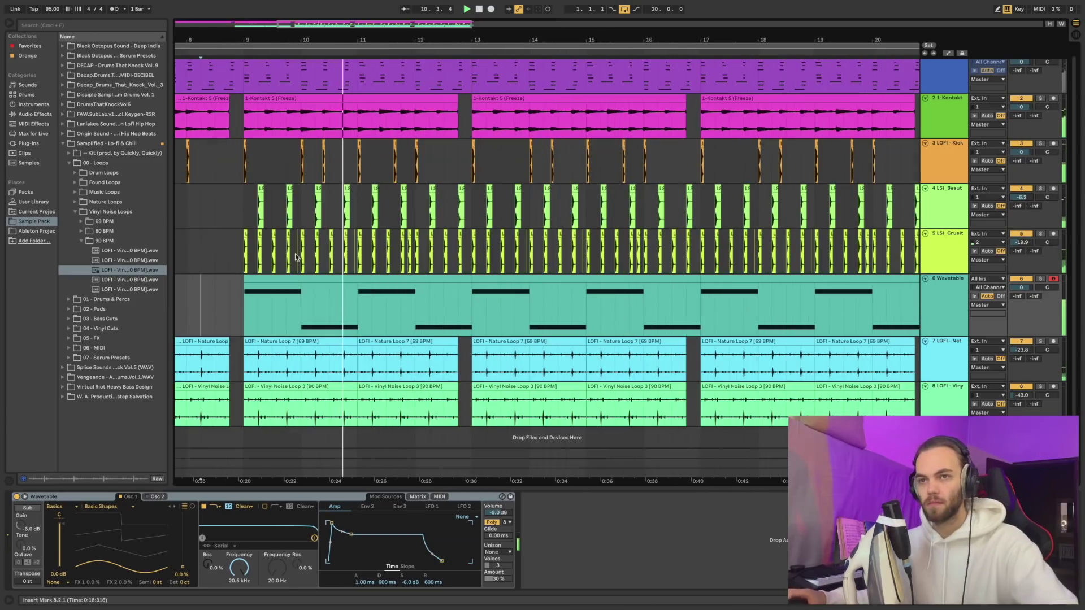
left_click_drag(264, 205, 371, 200)
scroll(829, 221, "down", 3)
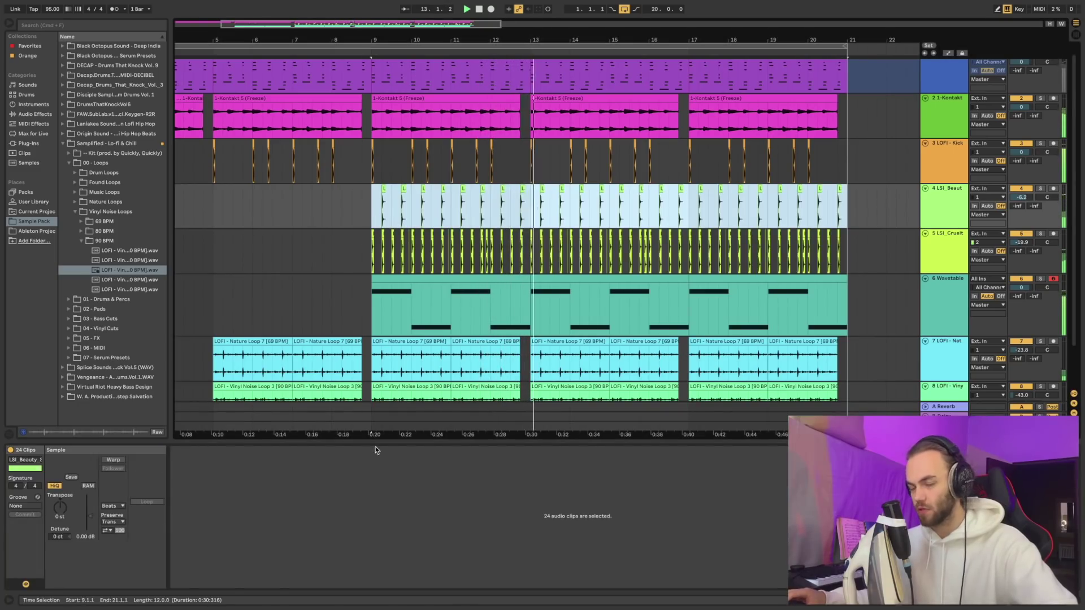
mouse_move(66, 507)
left_mouse_down()
mouse_move(66, 523)
mouse_move(66, 503)
mouse_move(84, 519)
left_mouse_up()
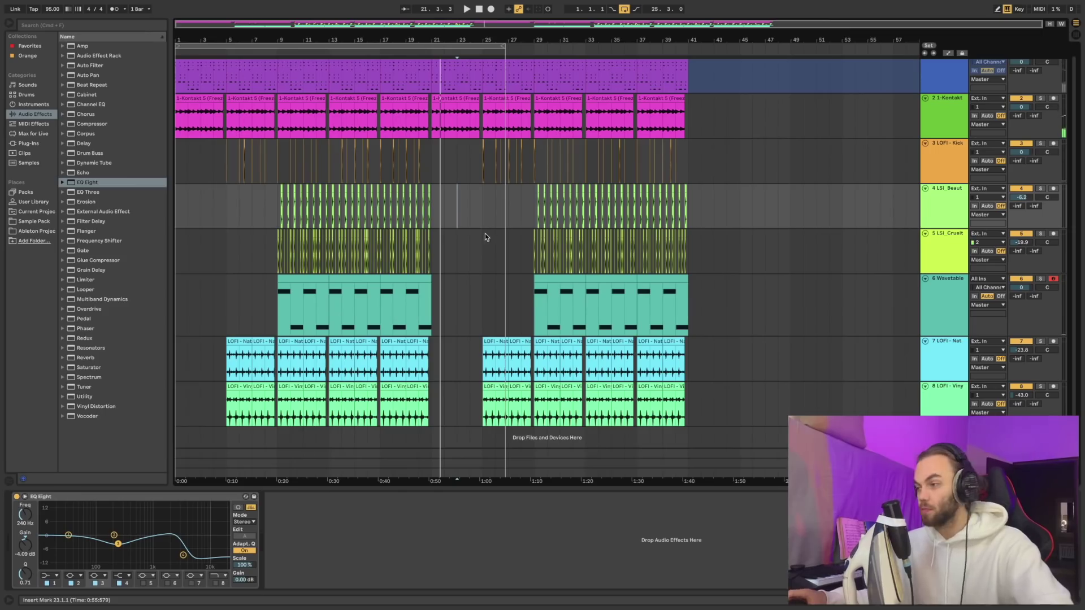
Step: Review the finished arrangement across all tracks and open the first Kontakt clip to examine its notes
scroll(485, 234, "down", 1)
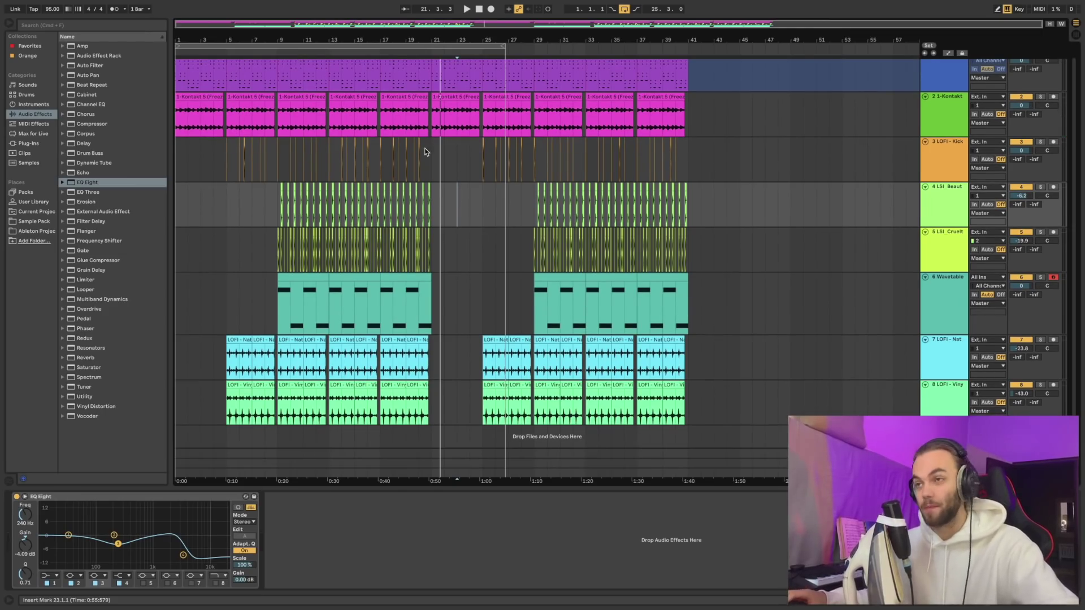
scroll(584, 79, "up", 2)
scroll(223, 125, "up", 5)
scroll(221, 125, "left", 3)
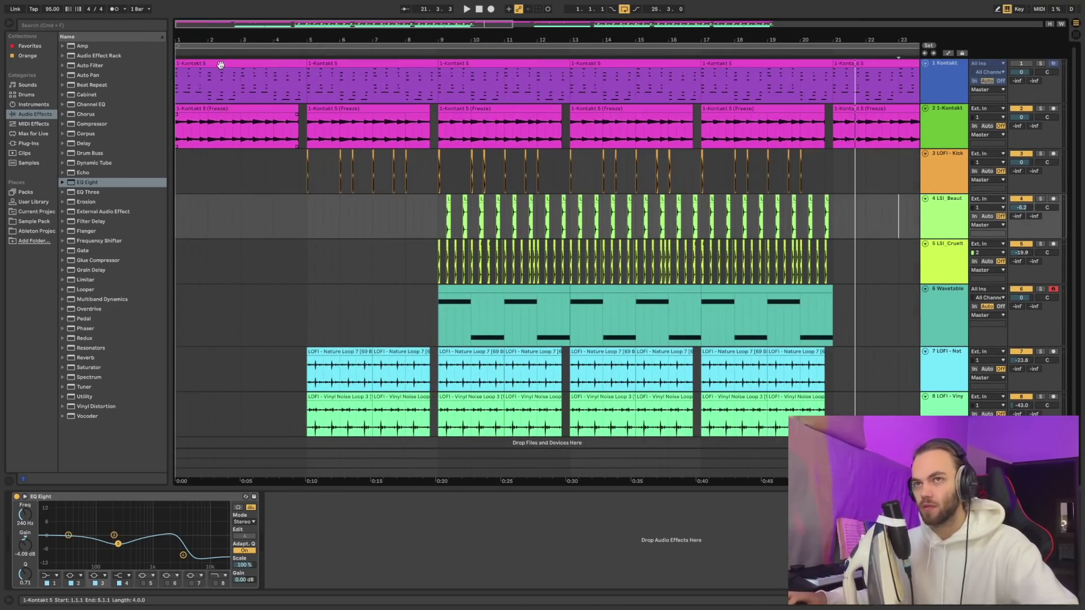
double_click(219, 64)
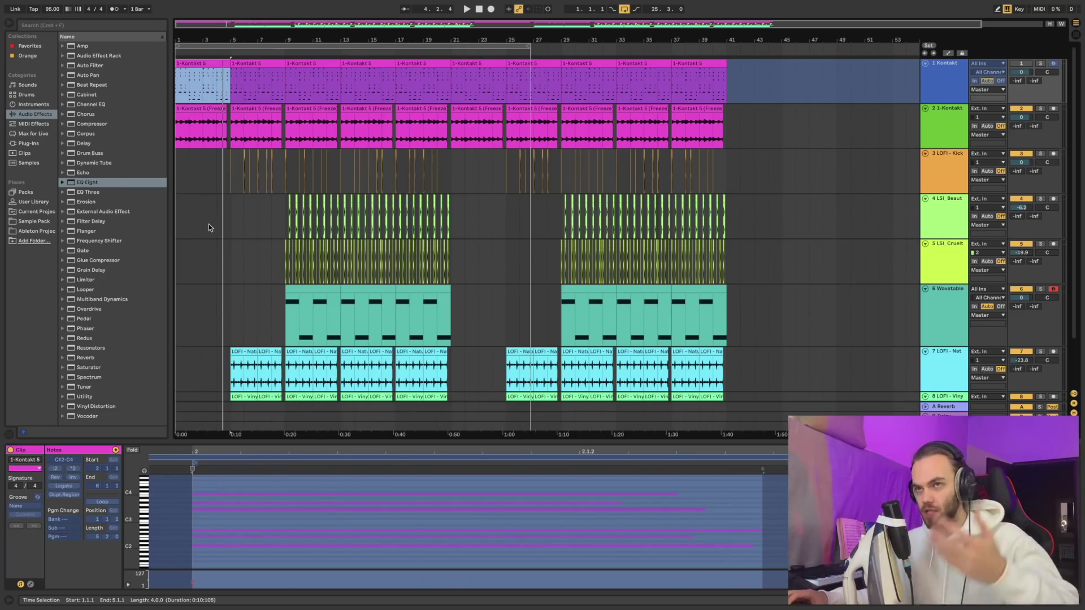
scroll(196, 220, "up", 4)
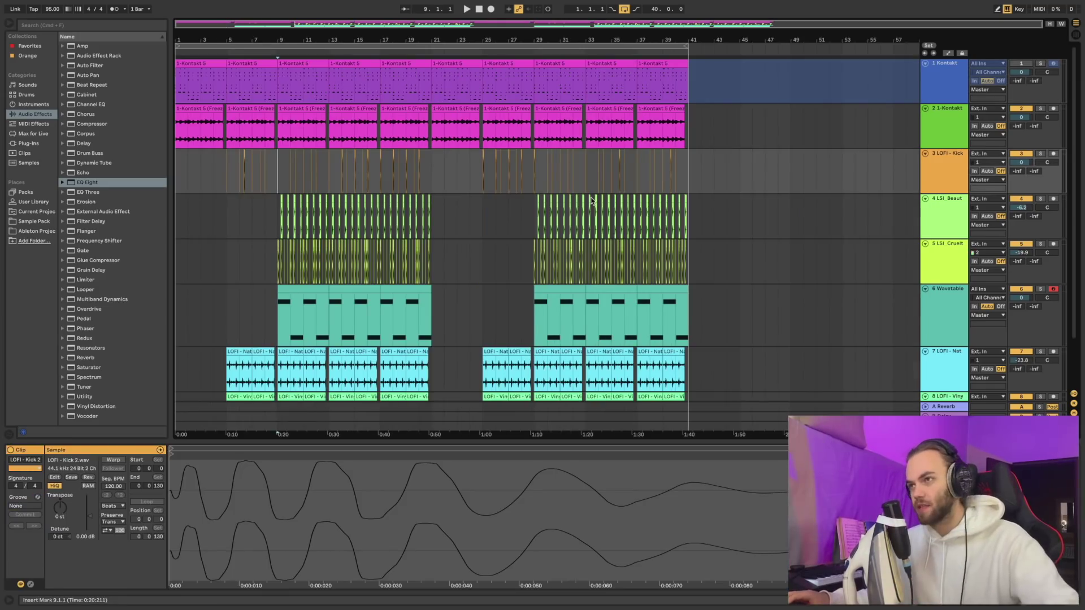
scroll(603, 278, "down", 3)
scroll(603, 277, "up", 3)
scroll(560, 185, "down", 4)
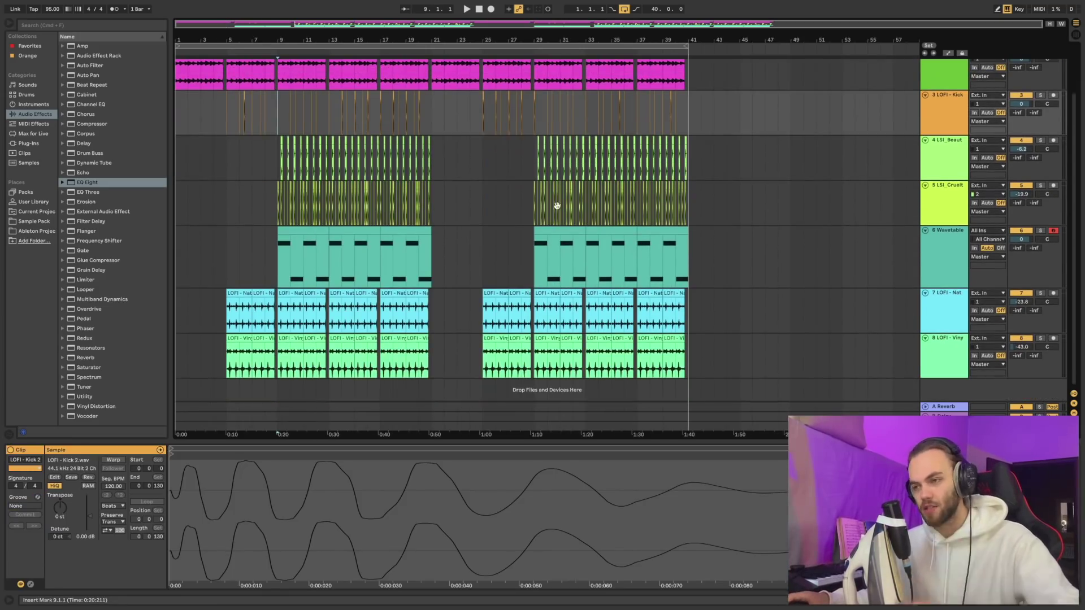